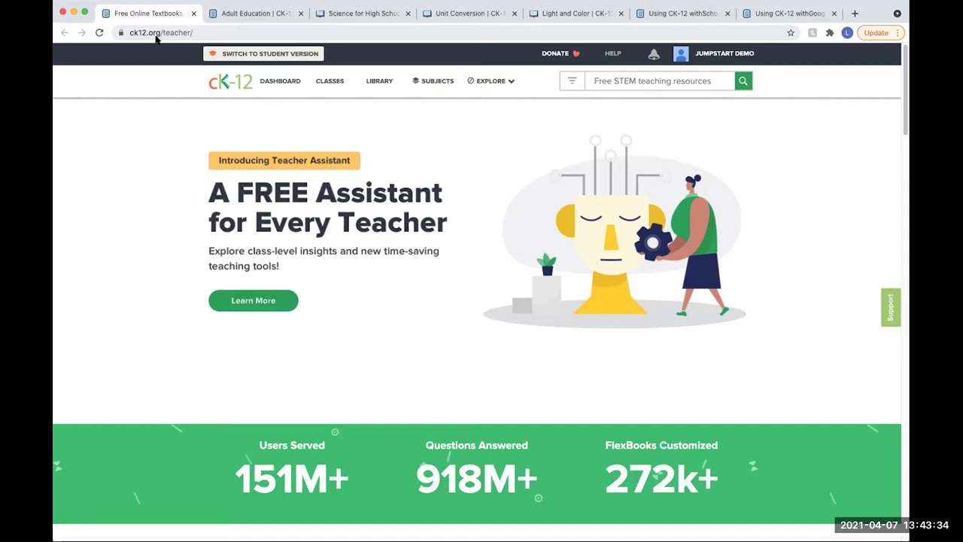
# - Review the account options and look through the teacher home page's subjects, products, grading and LMS integration sections
pyautogui.click(716, 58)
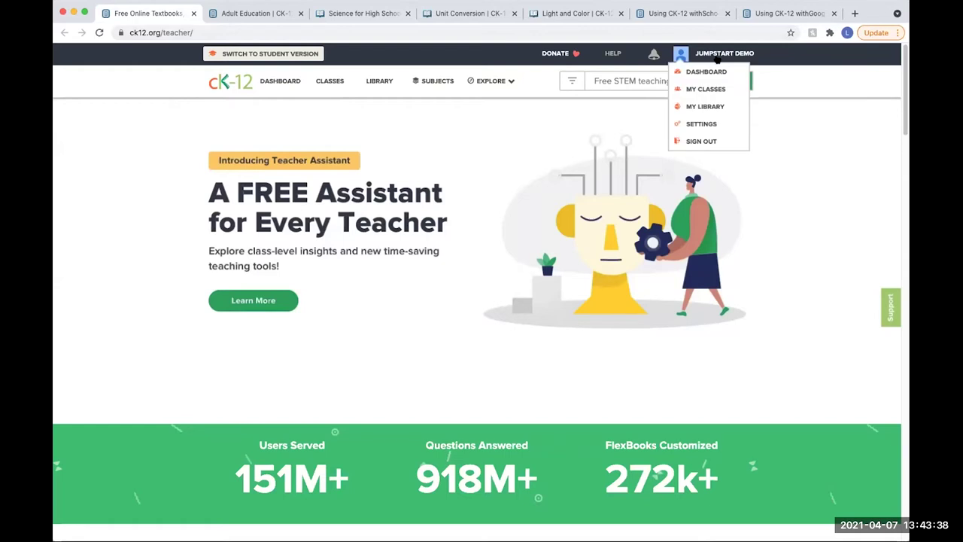
pyautogui.click(718, 58)
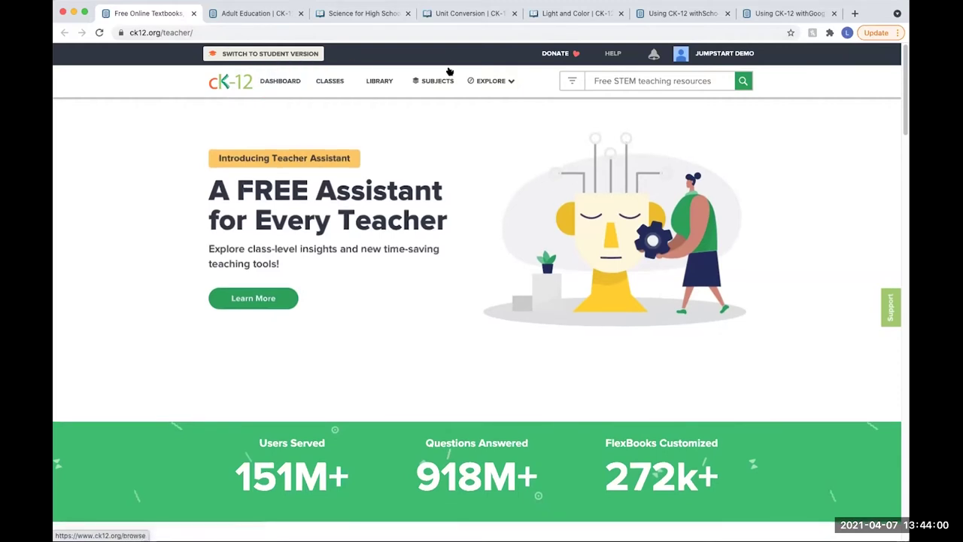
pyautogui.scroll(-1, 482, 158)
pyautogui.scroll(-5, 481, 158)
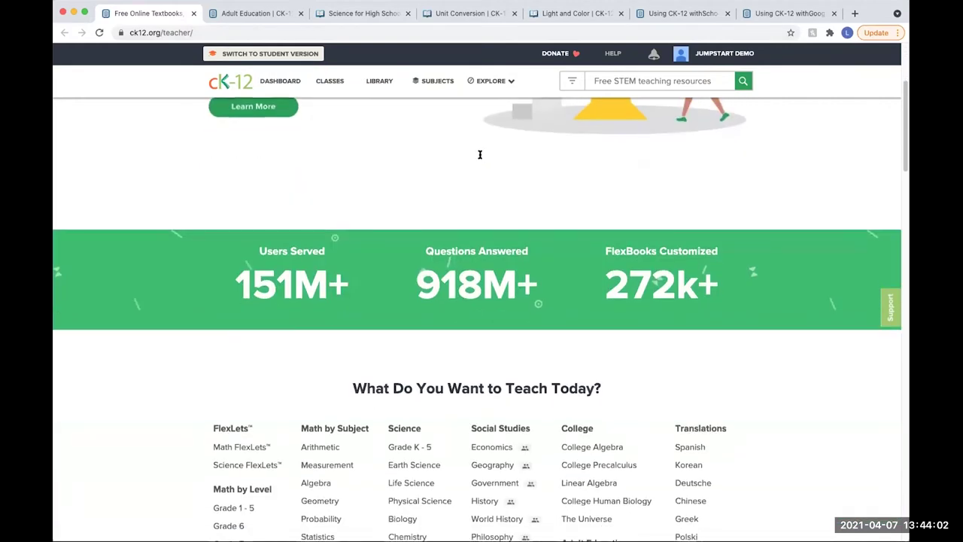
pyautogui.scroll(-10, 570, 271)
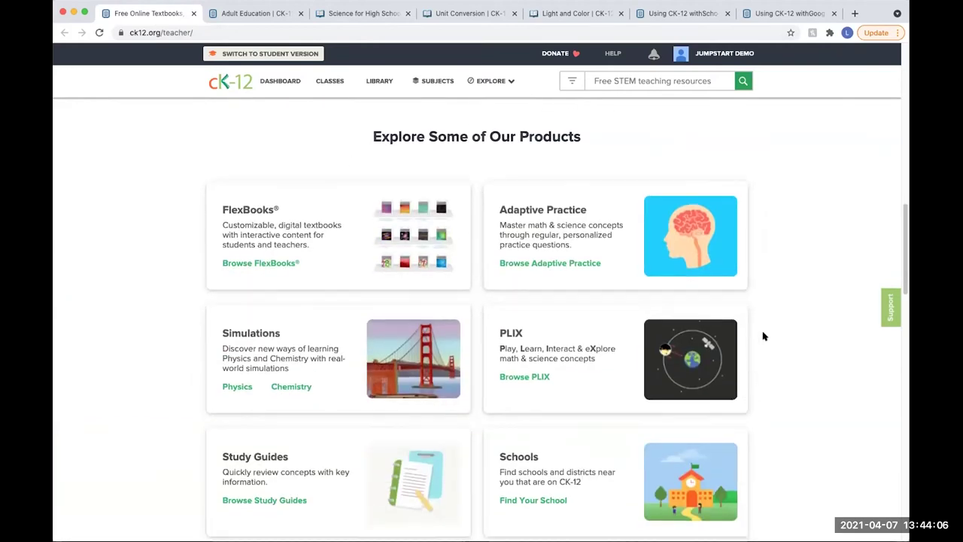
pyautogui.scroll(-12, 763, 334)
pyautogui.scroll(-15, 763, 335)
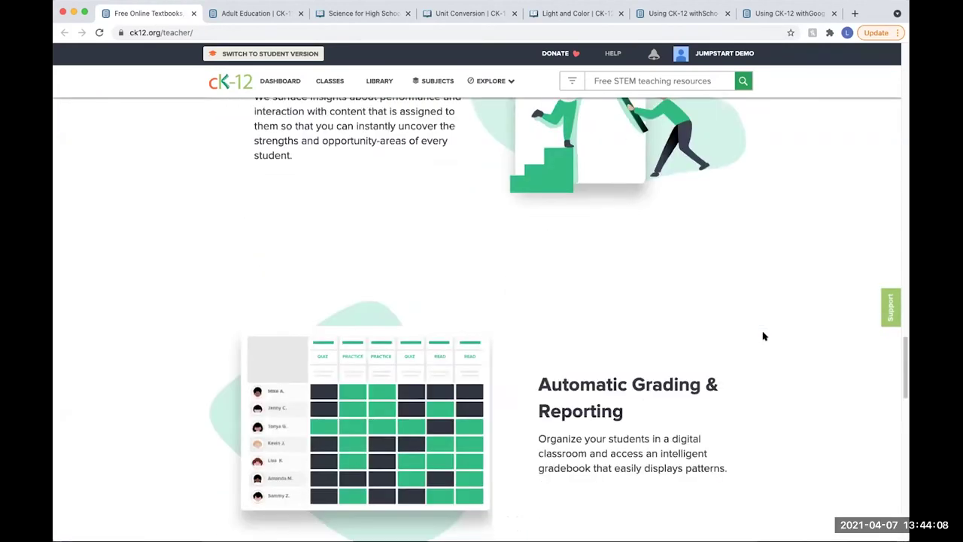
pyautogui.scroll(4, 284, 118)
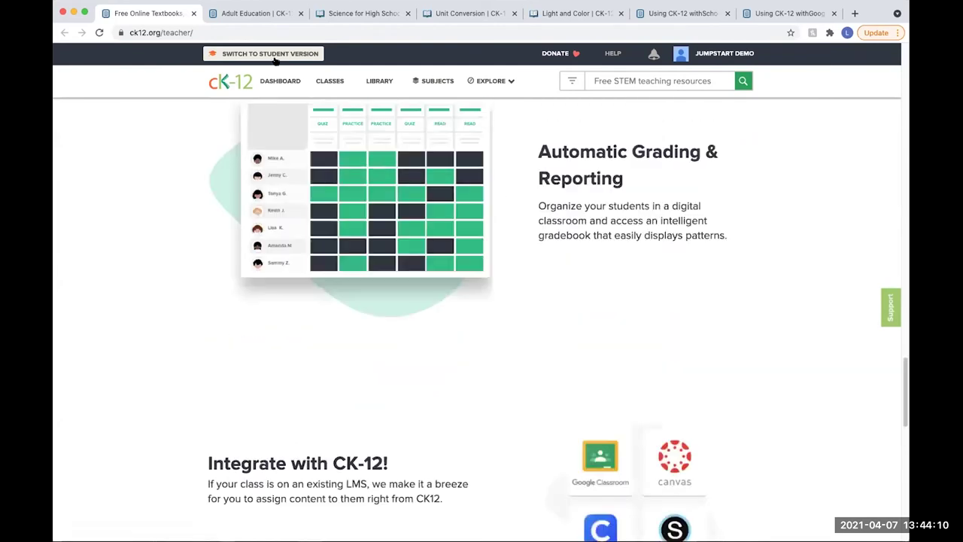
# - Switch to the student version and look through its science, math and social studies subjects
pyautogui.click(276, 53)
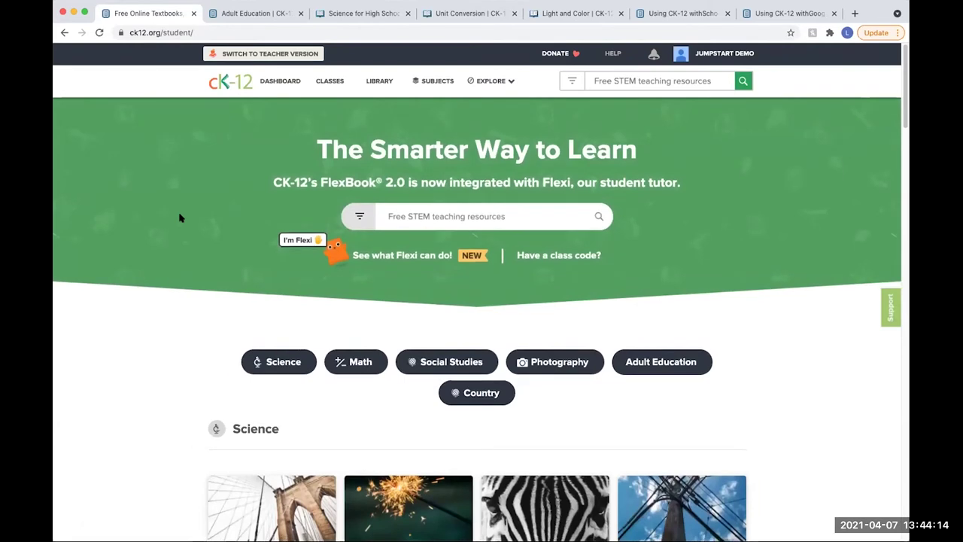
pyautogui.scroll(-2, 179, 217)
pyautogui.scroll(-5, 179, 217)
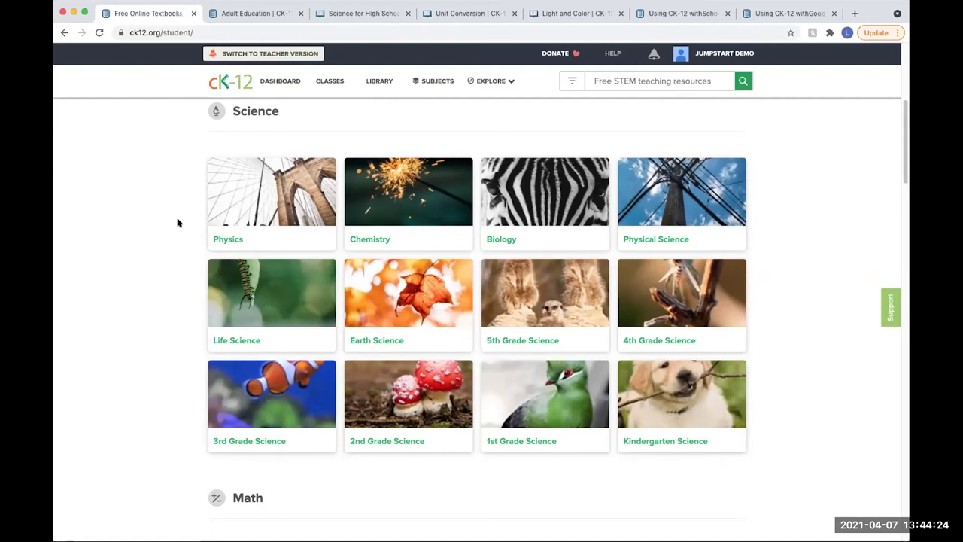
pyautogui.scroll(-1, 178, 223)
pyautogui.scroll(-3, 178, 223)
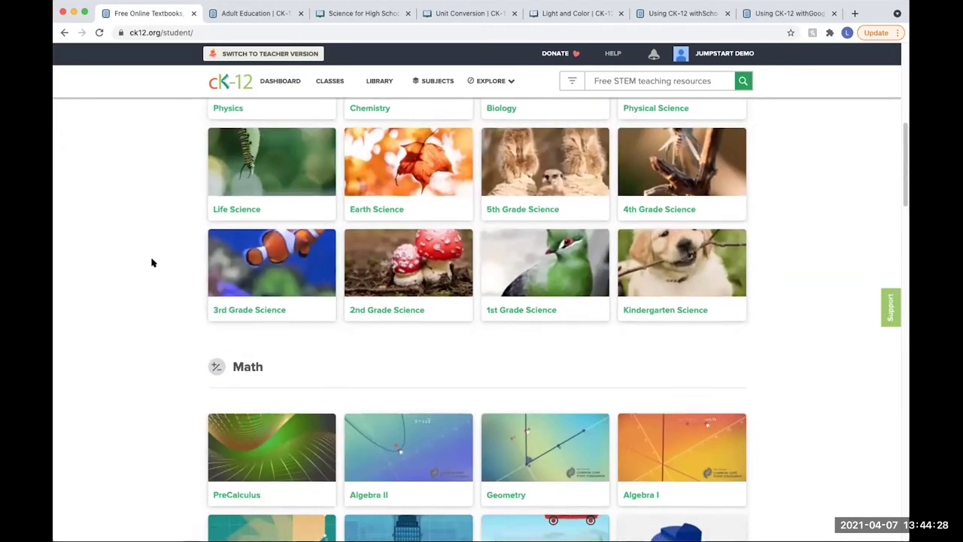
pyautogui.scroll(-6, 150, 261)
pyautogui.scroll(-7, 151, 262)
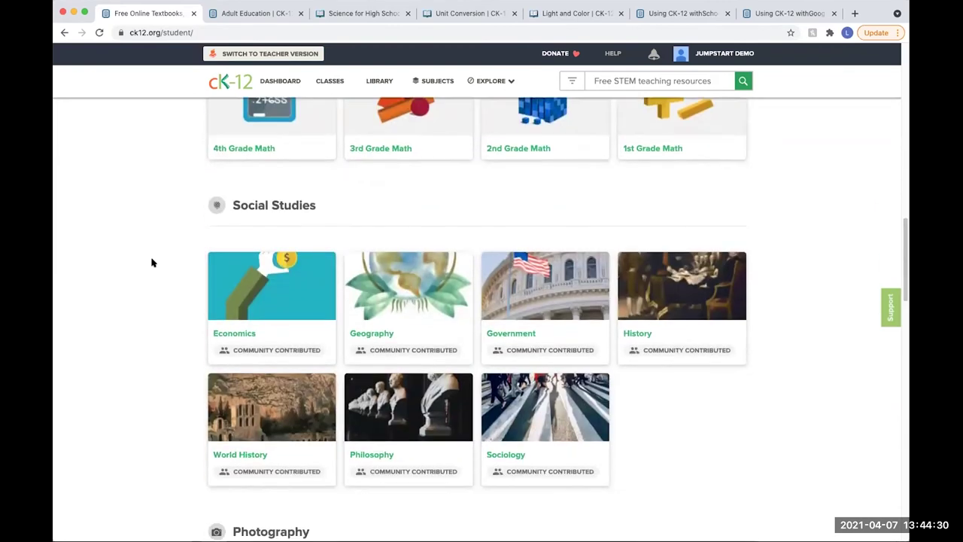
pyautogui.scroll(20, 151, 262)
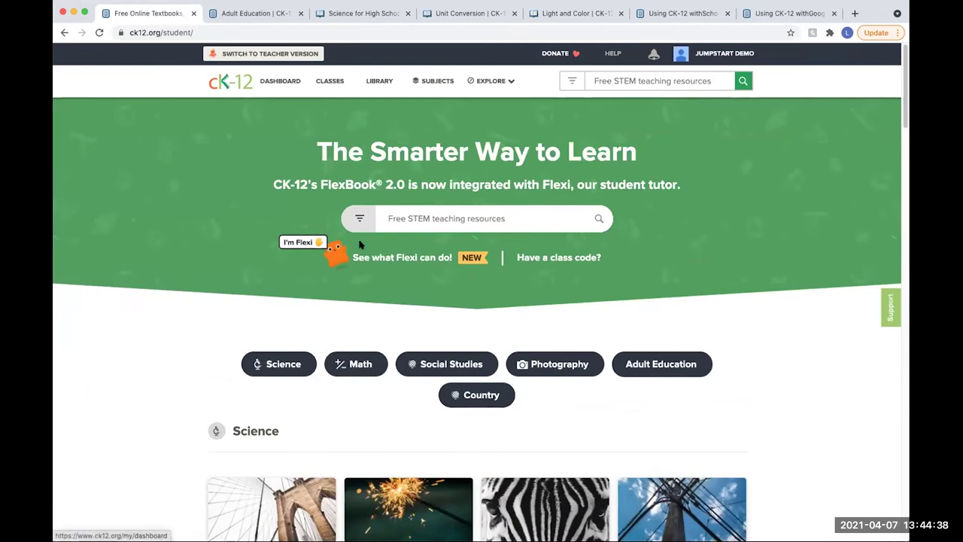
# - Switch back to the teacher version and open Basic Education under Adult Education in the list of subjects to teach
pyautogui.click(269, 60)
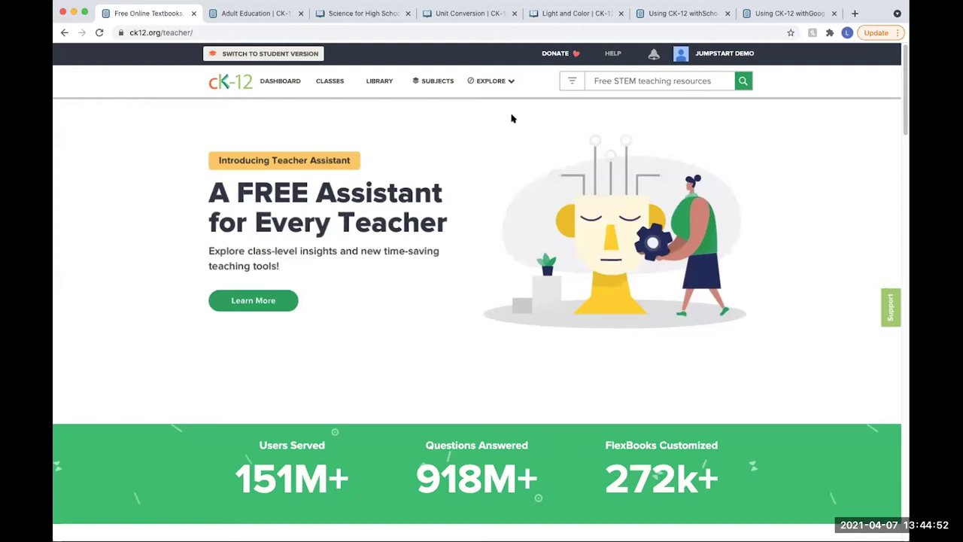
pyautogui.scroll(-5, 371, 256)
pyautogui.scroll(5, 371, 255)
pyautogui.scroll(-6, 371, 255)
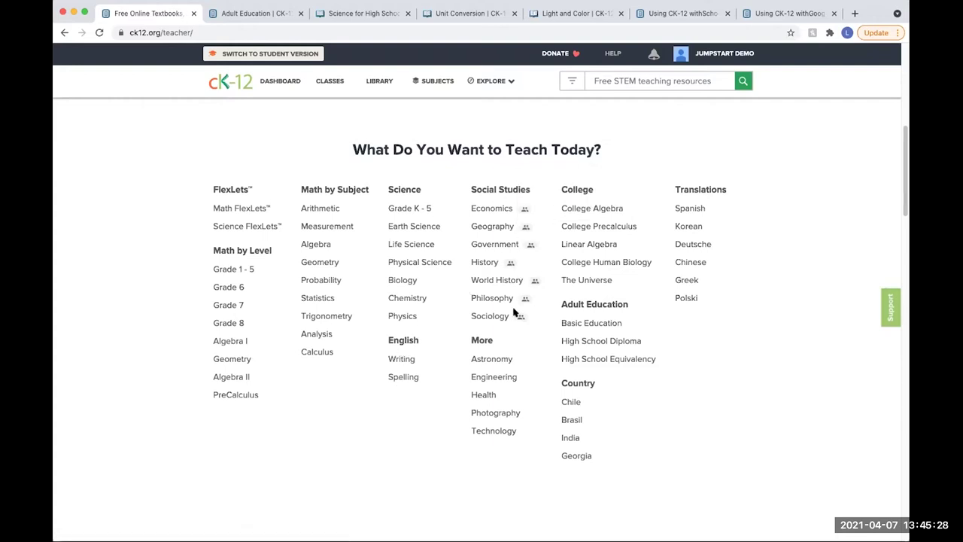
pyautogui.moveTo(517, 210)
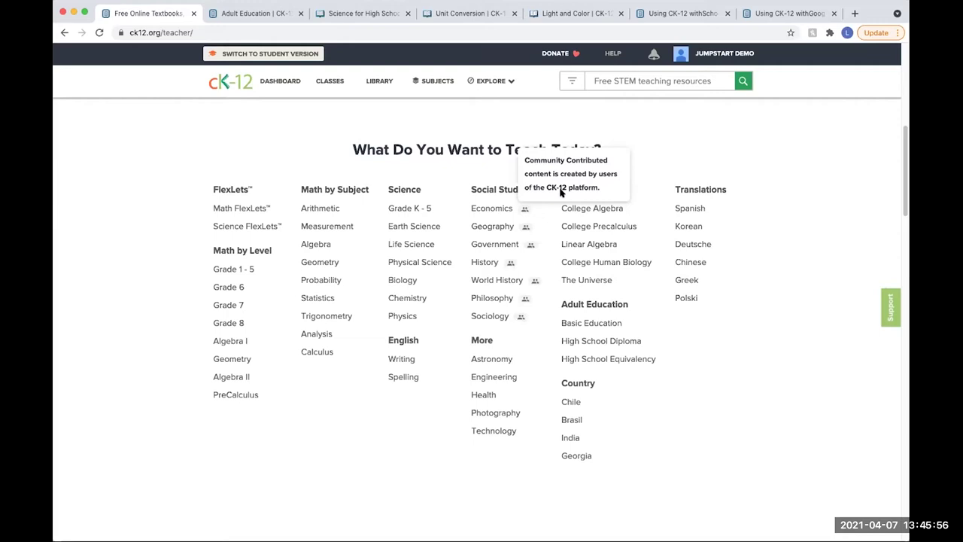
pyautogui.click(593, 327)
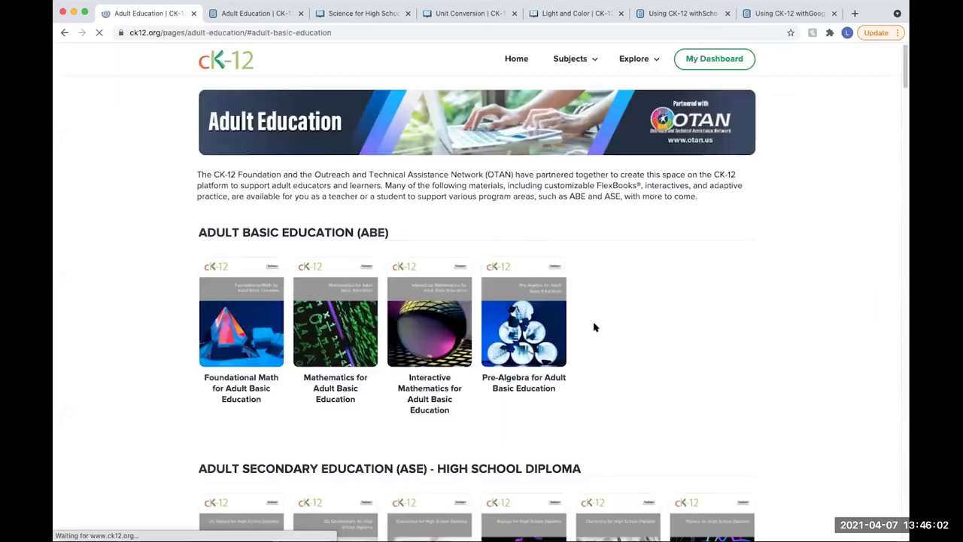
# - Examine the Adult Education books offered for basic education, high school diploma and high school equivalency
pyautogui.scroll(3, 727, 339)
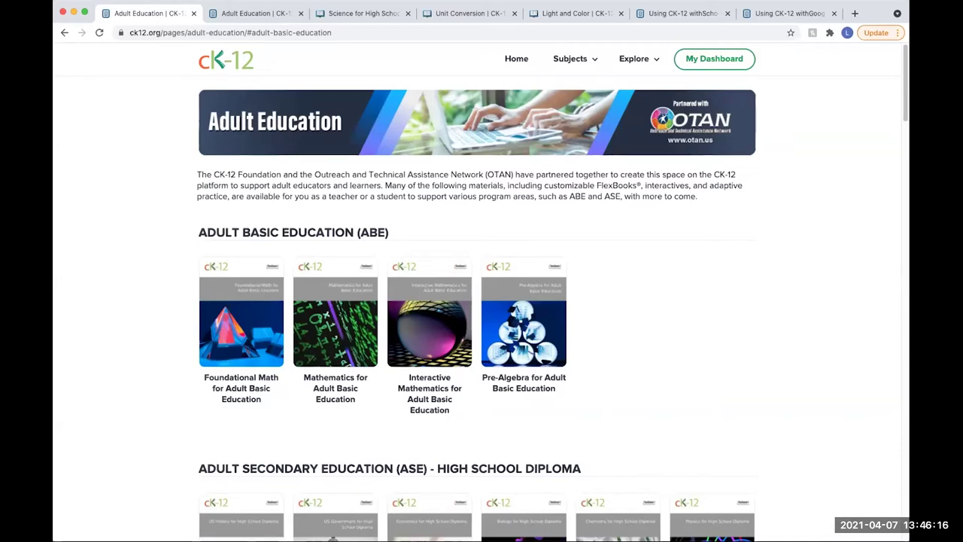
pyautogui.moveTo(905, 119); pyautogui.dragTo(906, 154)
pyautogui.scroll(-1, 905, 154)
pyautogui.scroll(5, 905, 158)
pyautogui.scroll(-4, 905, 162)
pyautogui.scroll(-4, 906, 164)
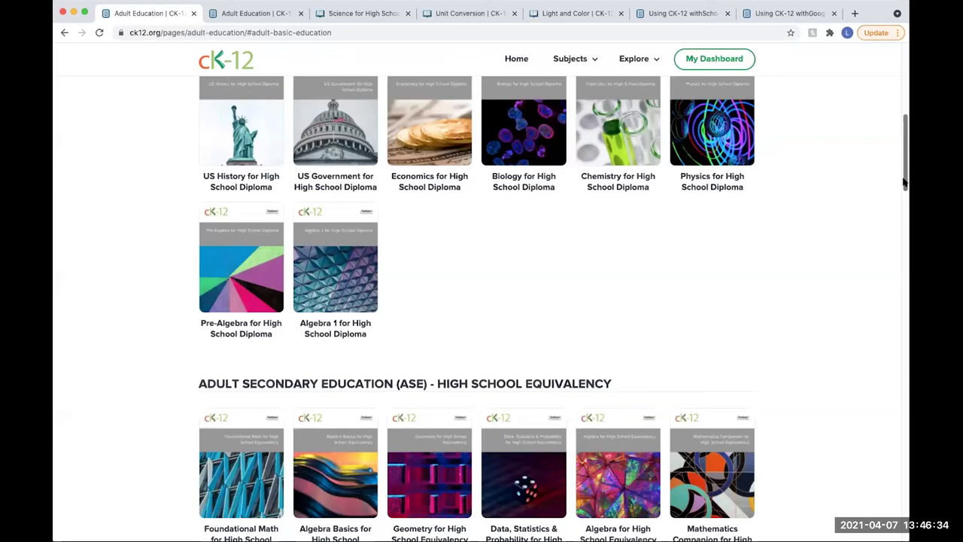
pyautogui.moveTo(904, 183); pyautogui.dragTo(888, 247)
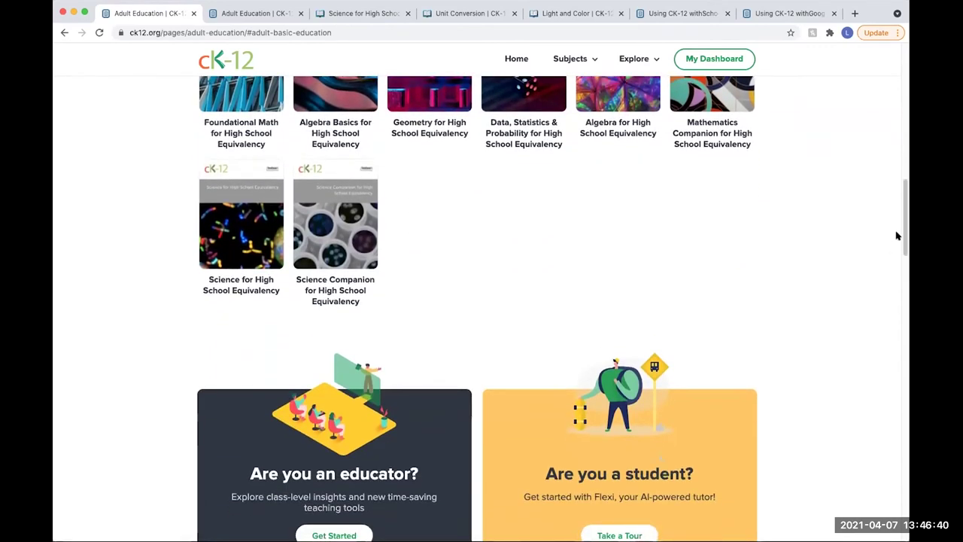
pyautogui.scroll(-1, 903, 227)
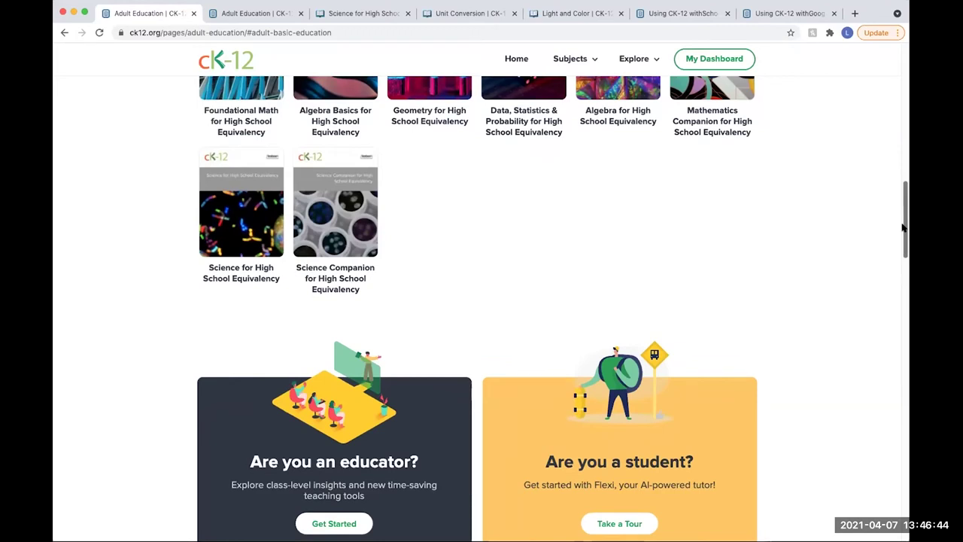
pyautogui.moveTo(903, 228); pyautogui.dragTo(906, 209)
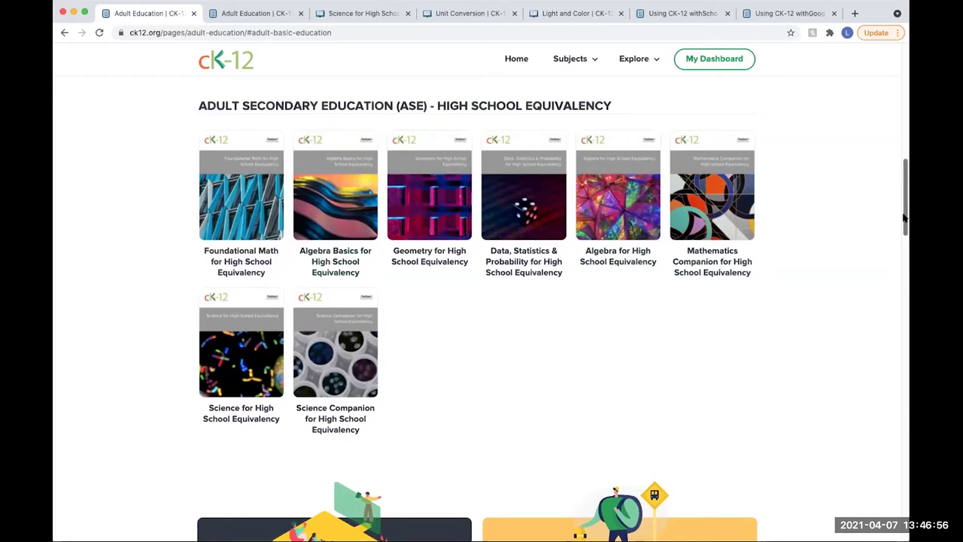
pyautogui.scroll(9, 904, 216)
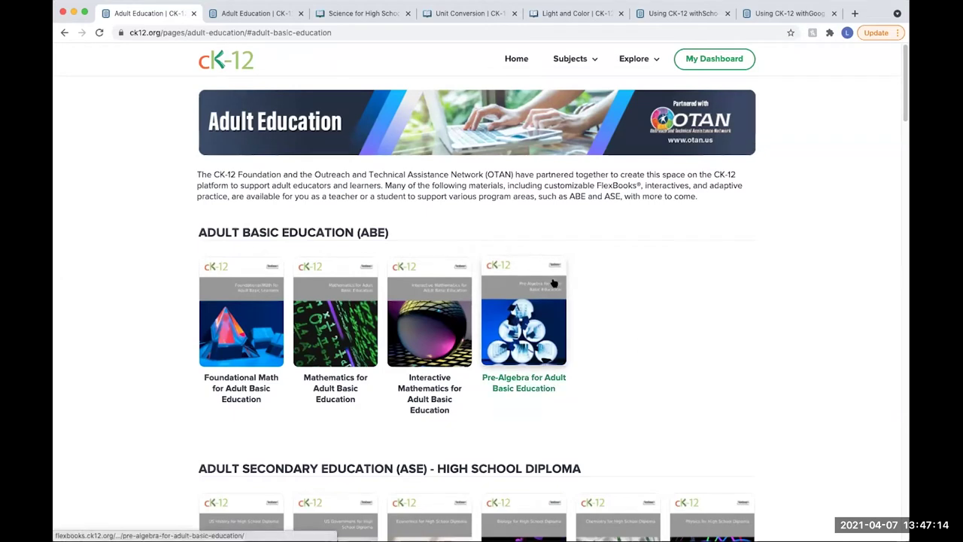
# - Go from the Adult Education page to the CK-12 home page and open the PLIX interactives
pyautogui.click(229, 64)
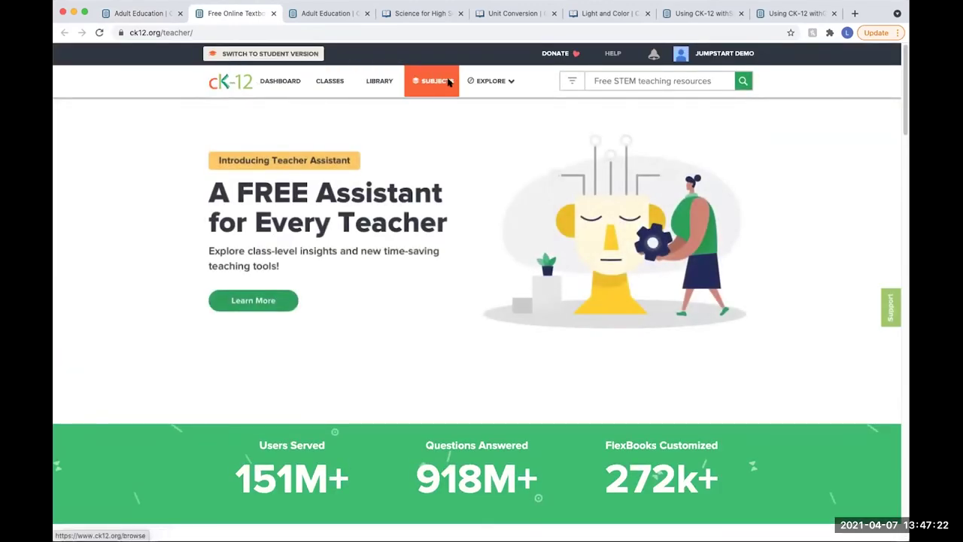
pyautogui.click(513, 87)
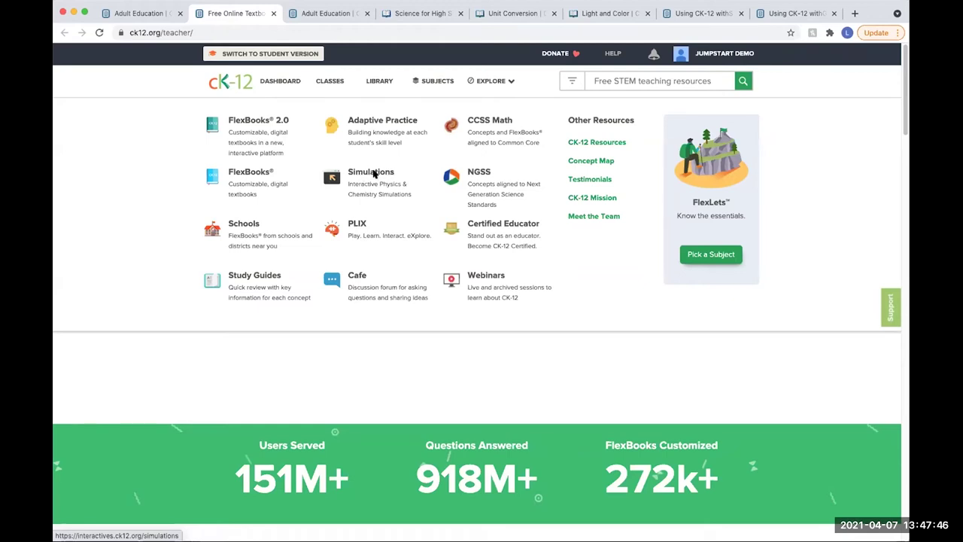
pyautogui.click(355, 227)
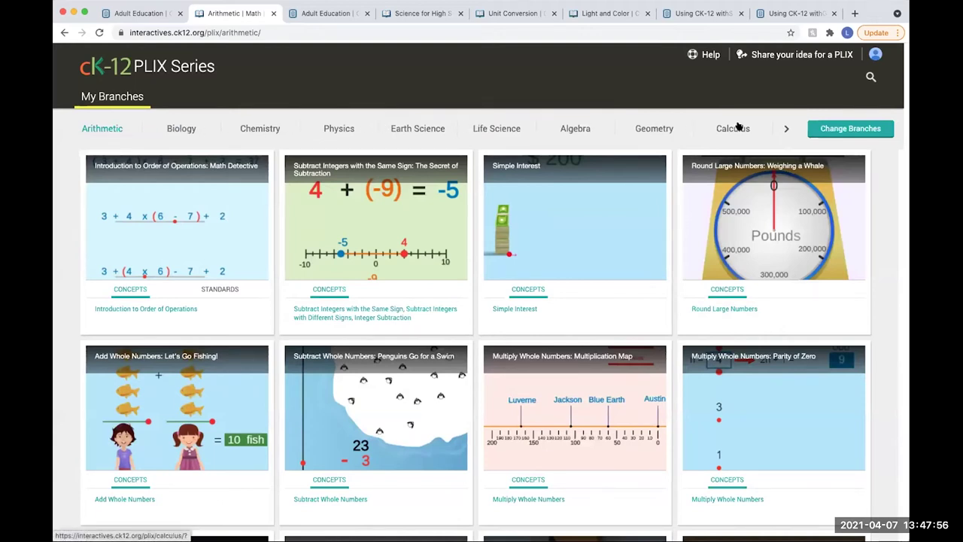
# - Look through the PLIX subject branches, search field and arithmetic interactives
pyautogui.click(787, 129)
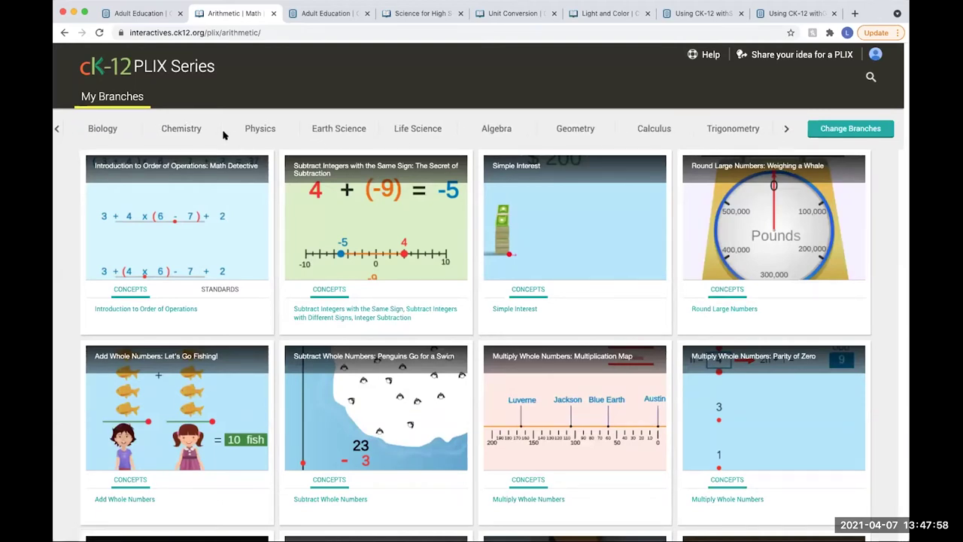
pyautogui.click(871, 79)
pyautogui.scroll(-1, 593, 286)
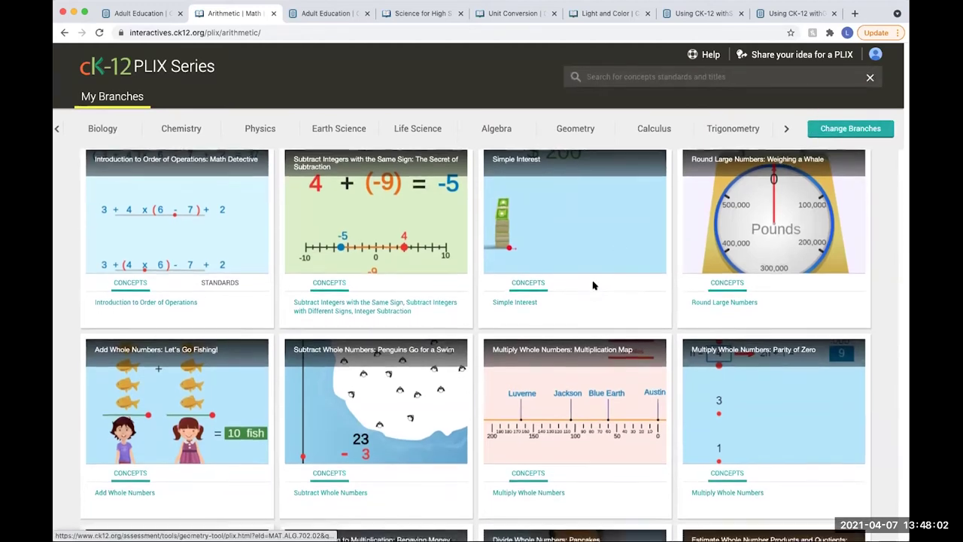
pyautogui.scroll(-2, 593, 286)
pyautogui.scroll(-2, 557, 444)
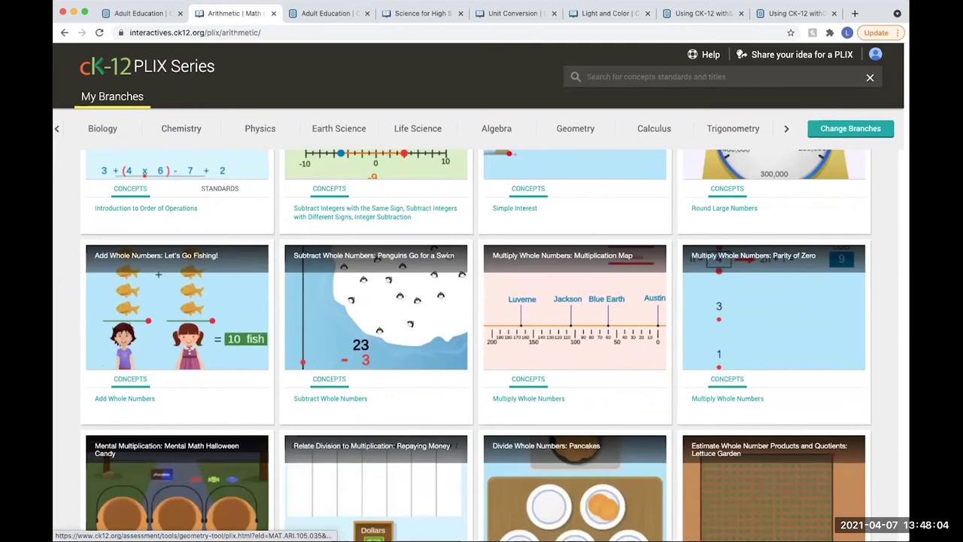
pyautogui.scroll(-3, 549, 425)
pyautogui.scroll(-3, 459, 401)
pyautogui.scroll(-4, 459, 400)
pyautogui.scroll(10, 457, 400)
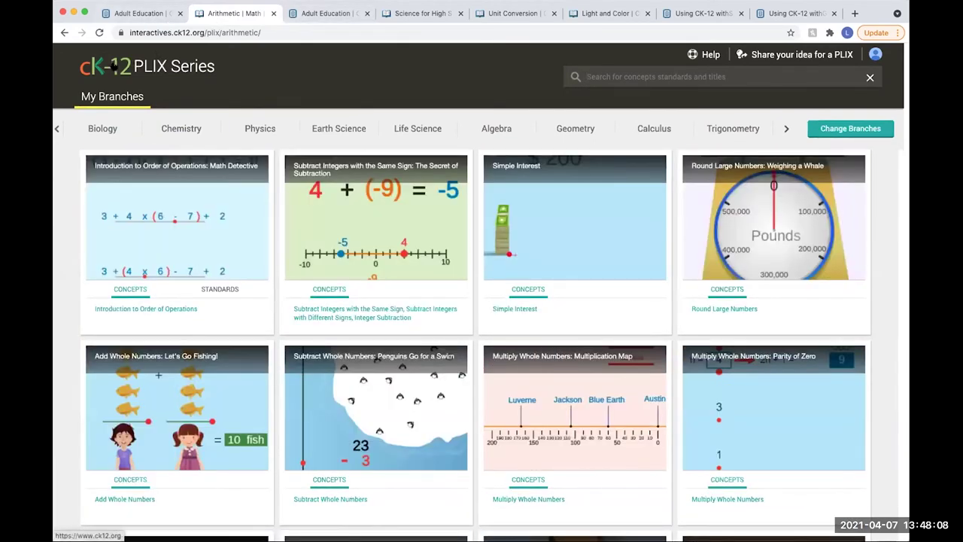
# - Return from PLIX to the CK-12 teacher home page and review the Explore resources
pyautogui.click(111, 67)
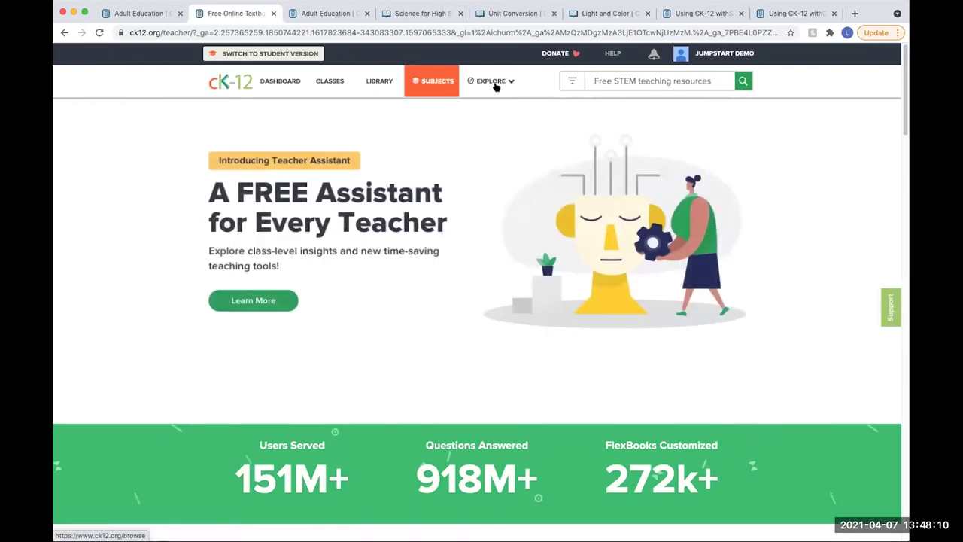
pyautogui.moveTo(494, 87)
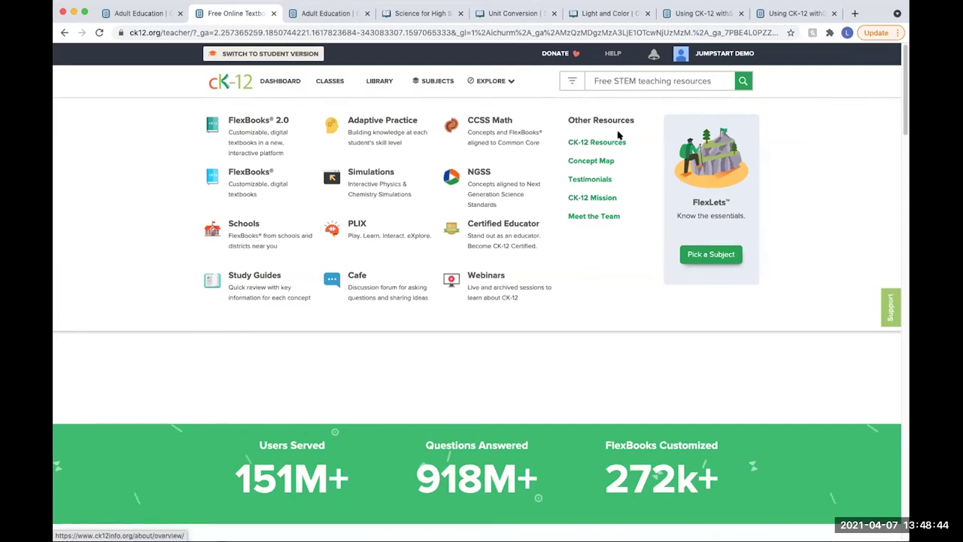
pyautogui.click(439, 387)
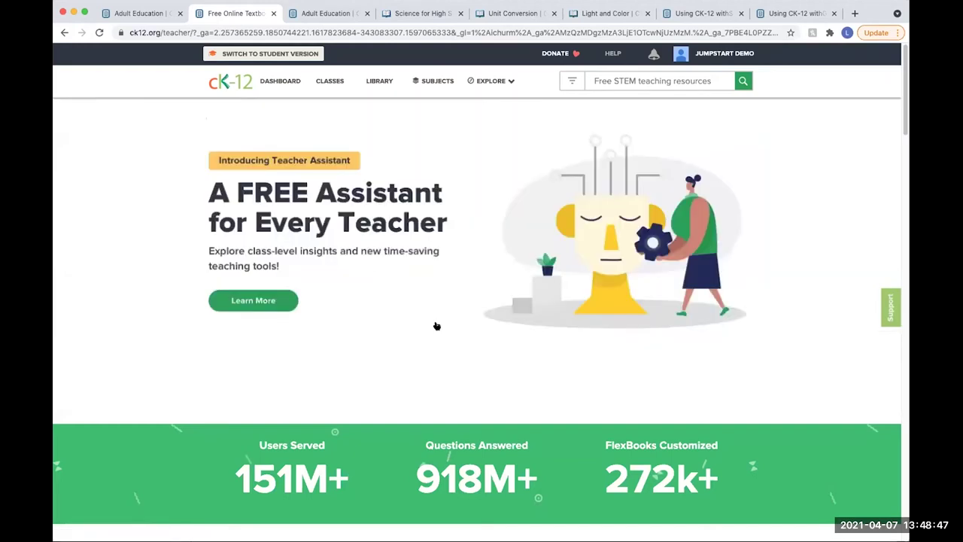
# - Check the teaching resource search suggestions and the home page's list of subjects to teach
pyautogui.click(628, 81)
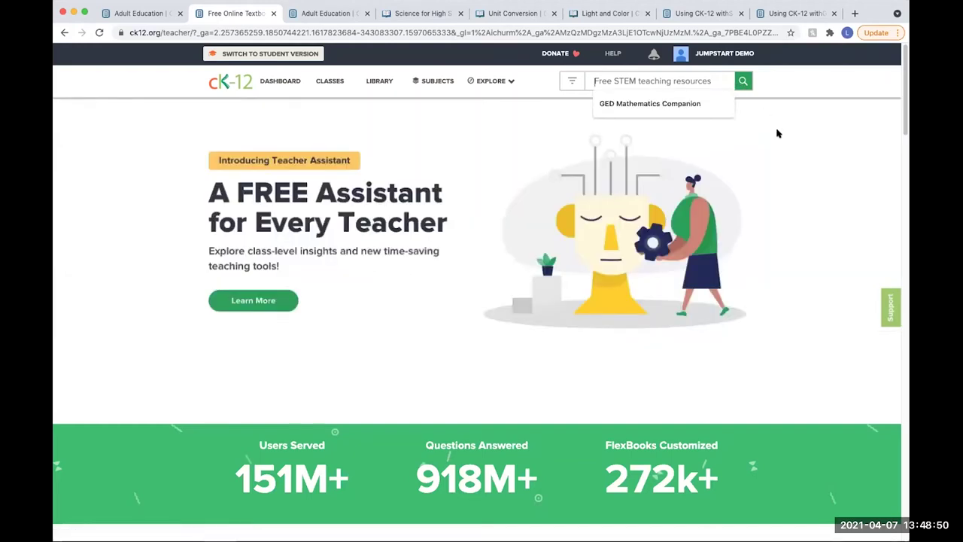
pyautogui.click(724, 90)
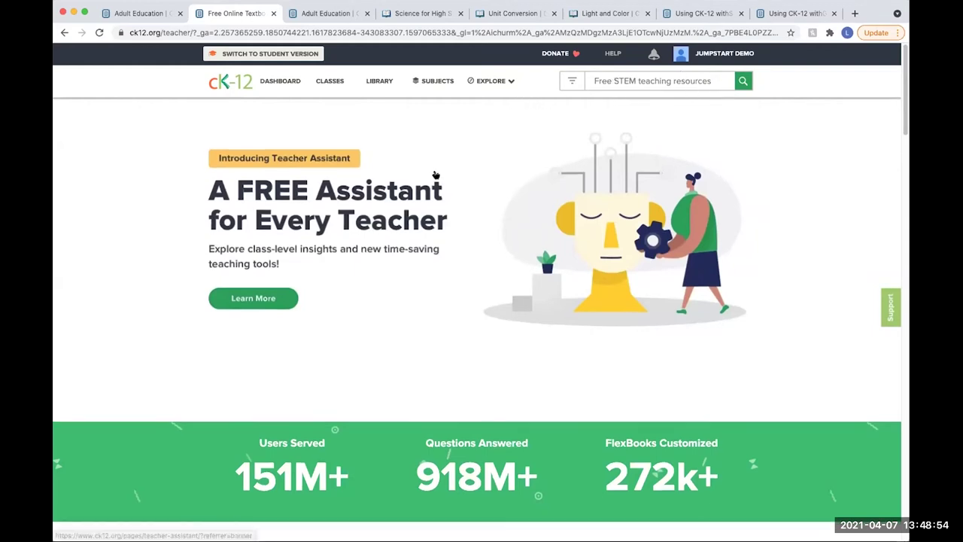
pyautogui.scroll(-5, 463, 413)
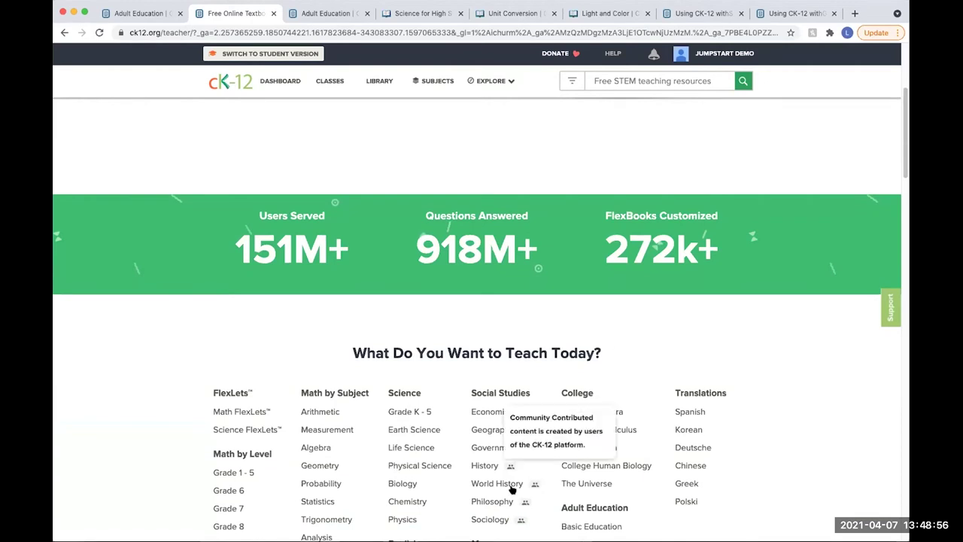
pyautogui.scroll(5, 512, 338)
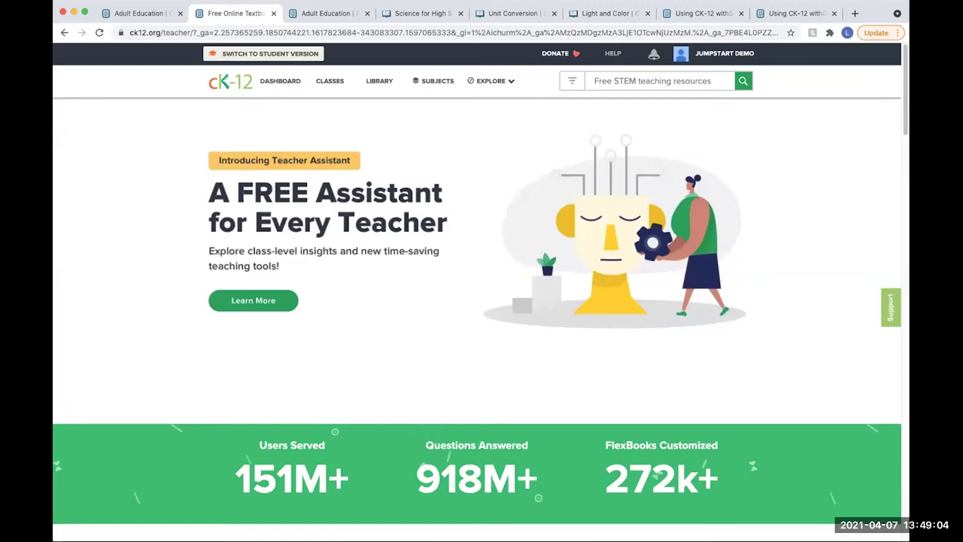
# - Search the teaching resources for "continental divide" and review the results with their grade, subject and category filters
pyautogui.click(654, 81)
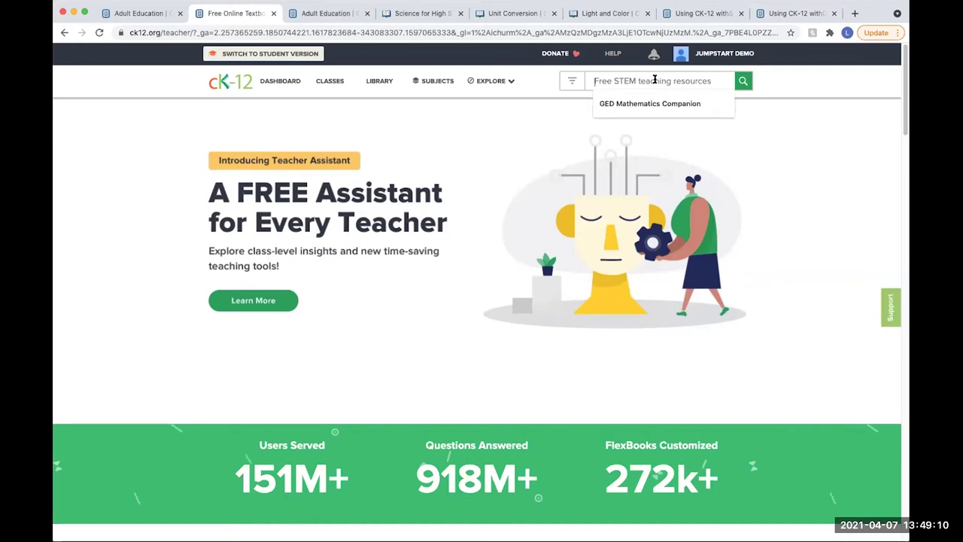
pyautogui.write('continental divide')
pyautogui.press('Return')
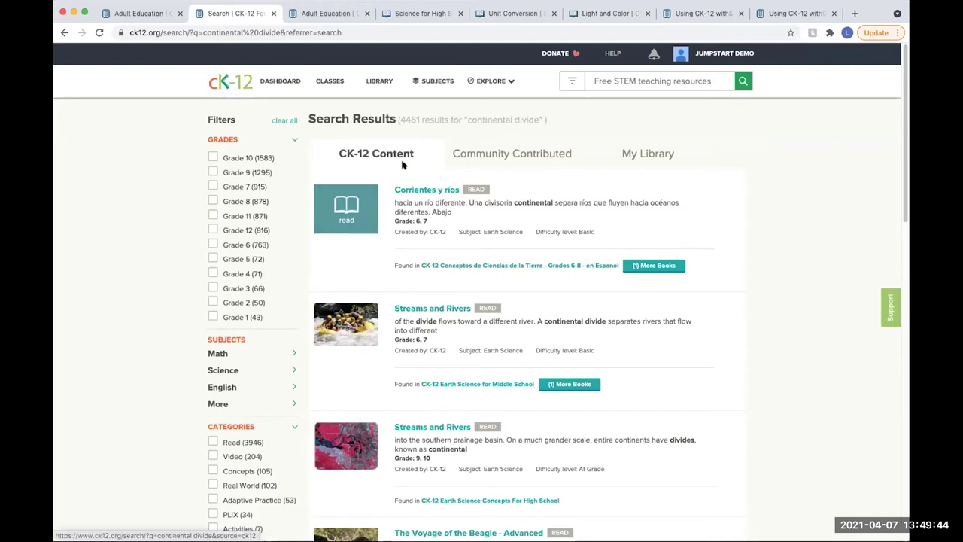
pyautogui.scroll(-2, 200, 172)
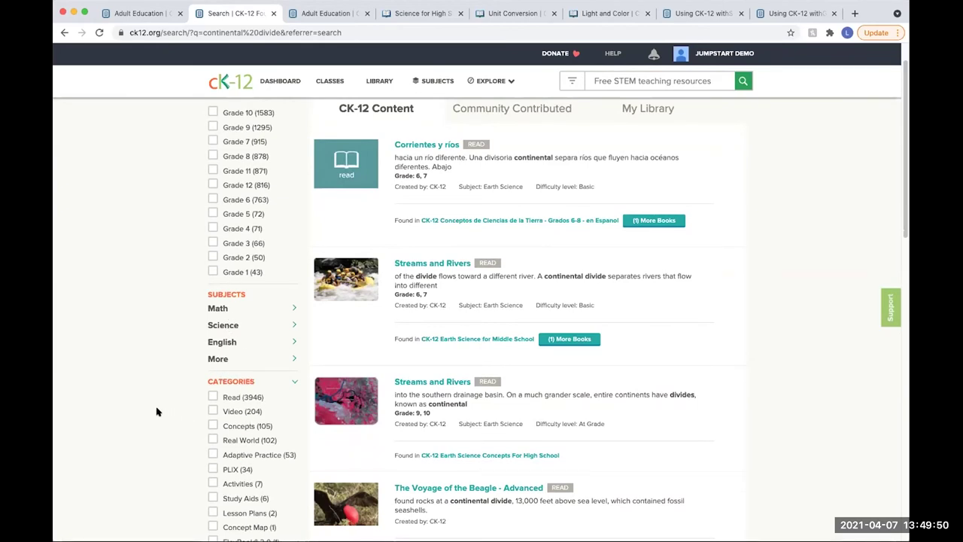
pyautogui.scroll(2, 157, 410)
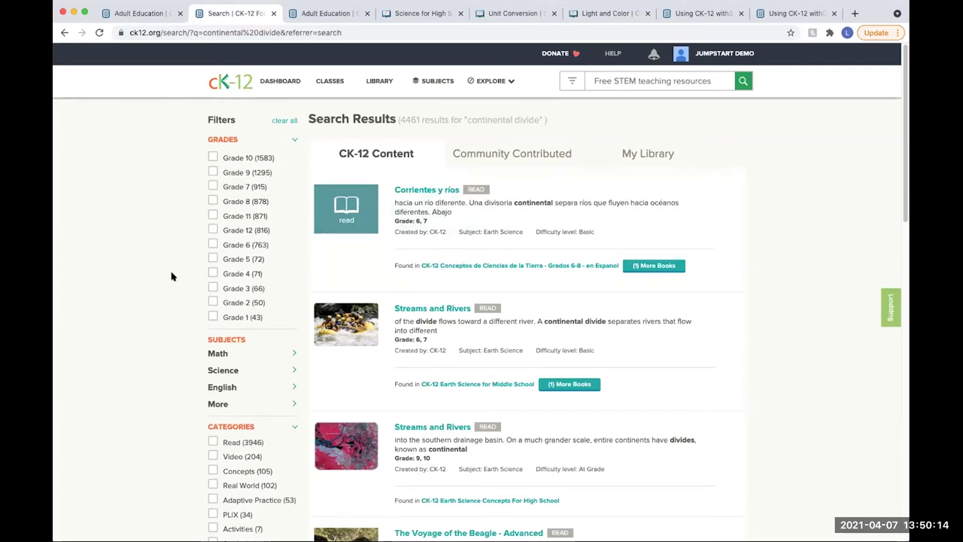
pyautogui.scroll(-5, 173, 276)
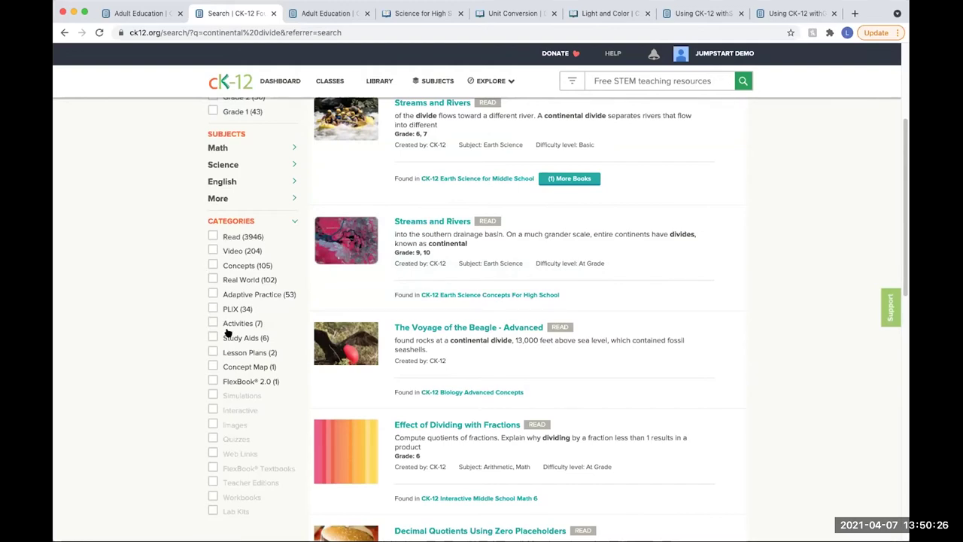
pyautogui.scroll(5, 227, 331)
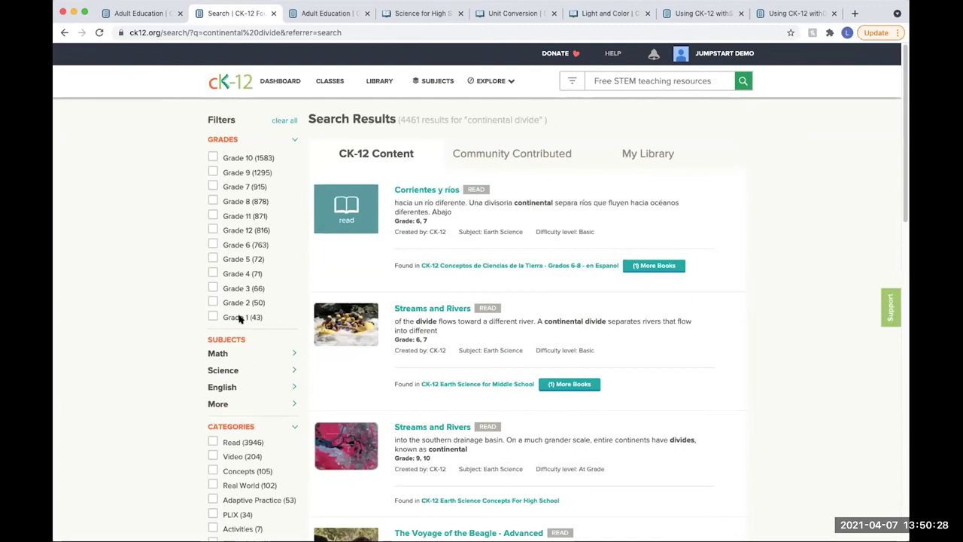
# - Search the teaching resources for "language arts" and look through the community-contributed results
pyautogui.click(634, 79)
pyautogui.write('language arts')
pyautogui.press('Return')
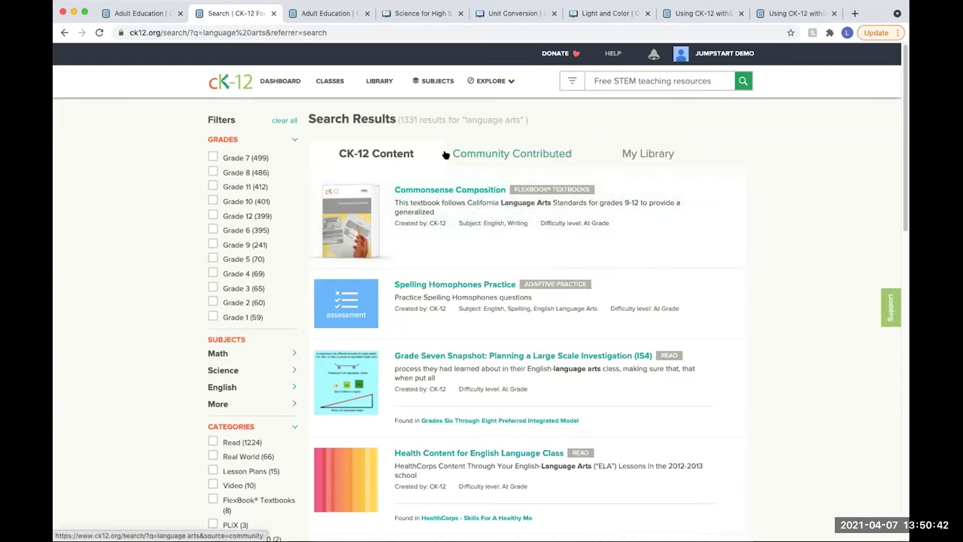
pyautogui.click(519, 157)
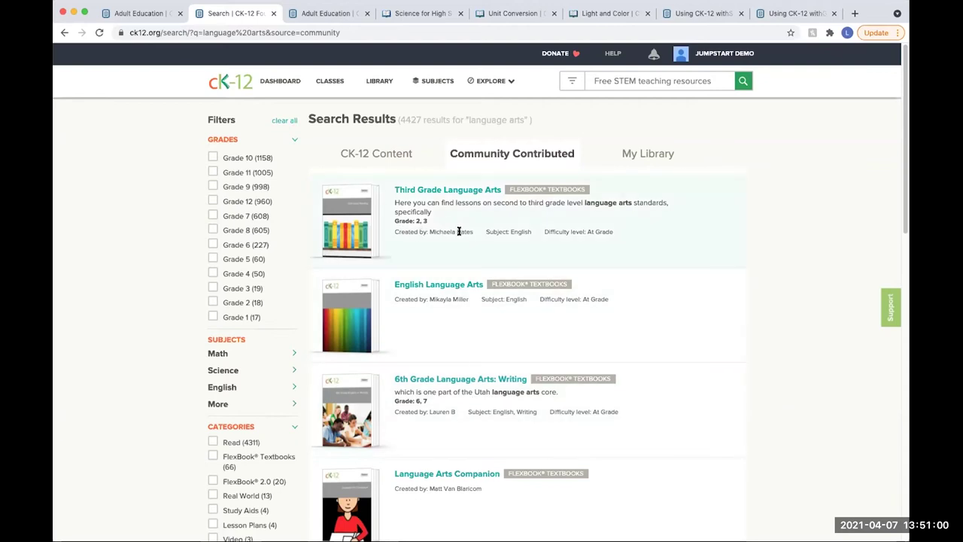
pyautogui.scroll(-2, 452, 265)
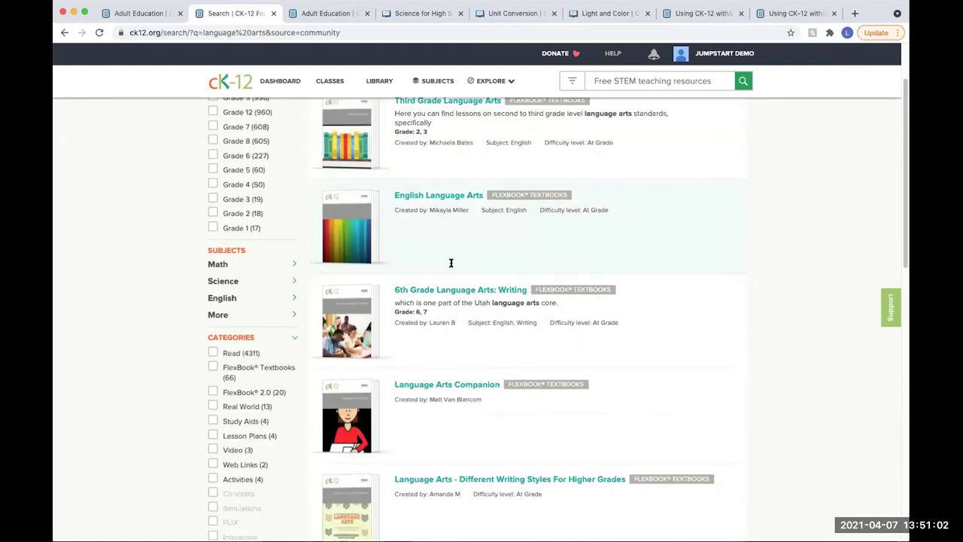
pyautogui.scroll(-2, 422, 297)
pyautogui.scroll(-2, 456, 340)
pyautogui.scroll(-2, 437, 364)
pyautogui.scroll(3, 474, 346)
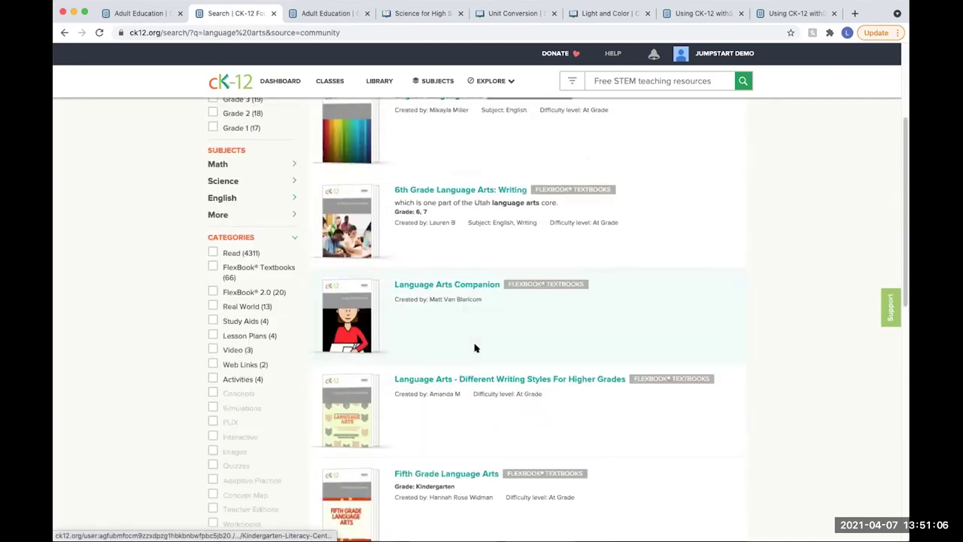
pyautogui.scroll(4, 475, 347)
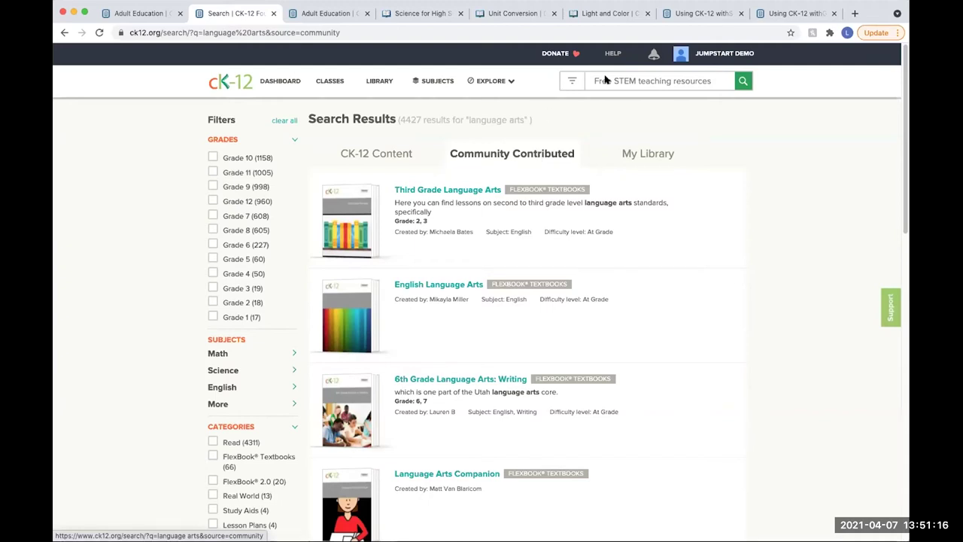
# - Examine the community-contributed language arts FlexBook textbooks again, including their grade levels and categories
pyautogui.click(629, 79)
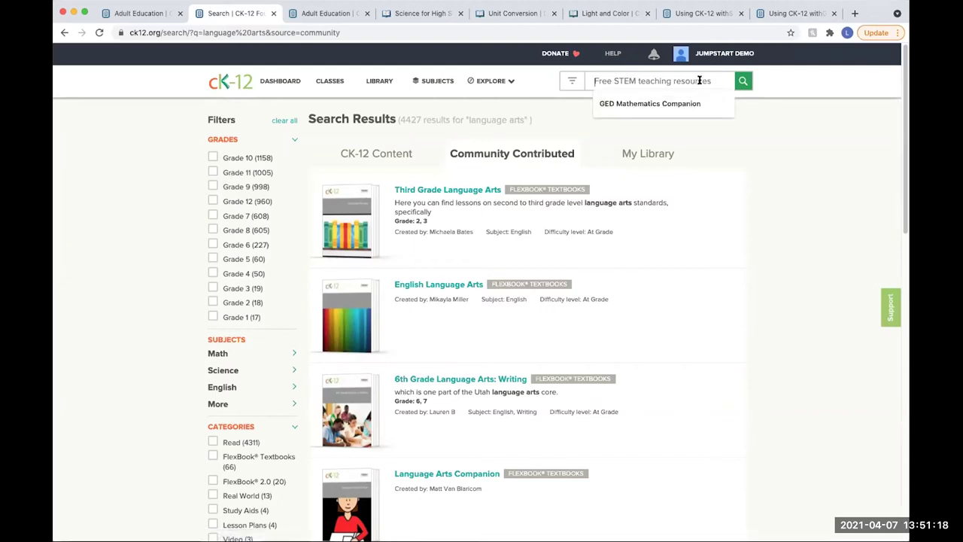
pyautogui.click(767, 131)
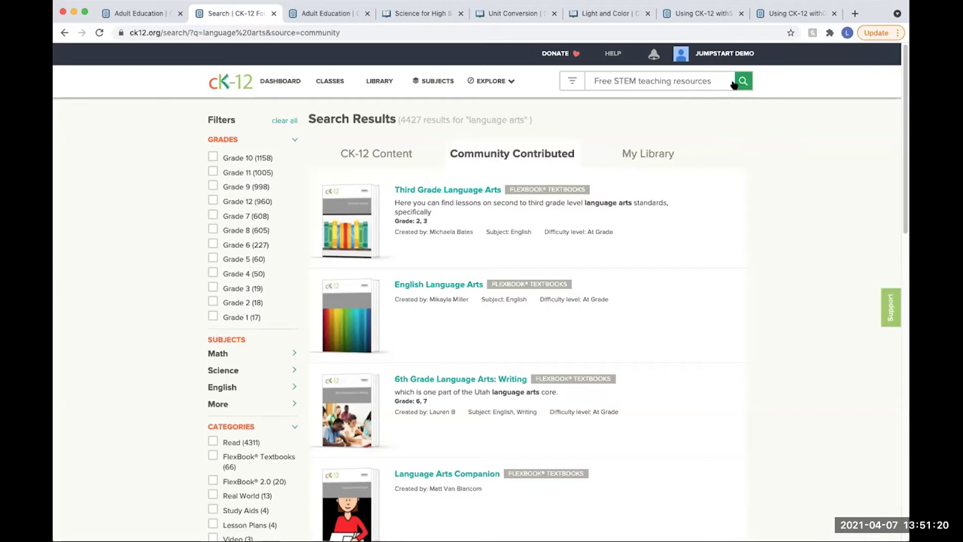
pyautogui.click(401, 155)
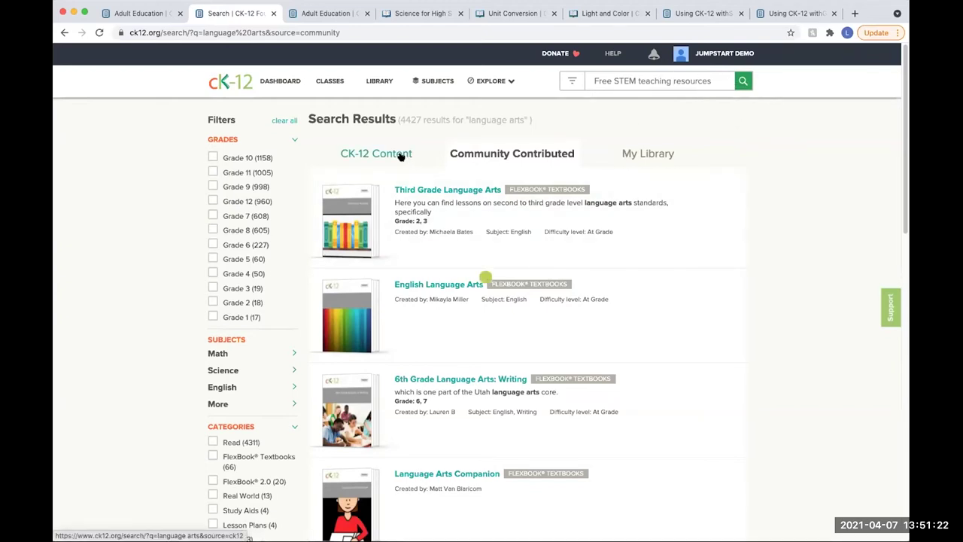
pyautogui.click(484, 154)
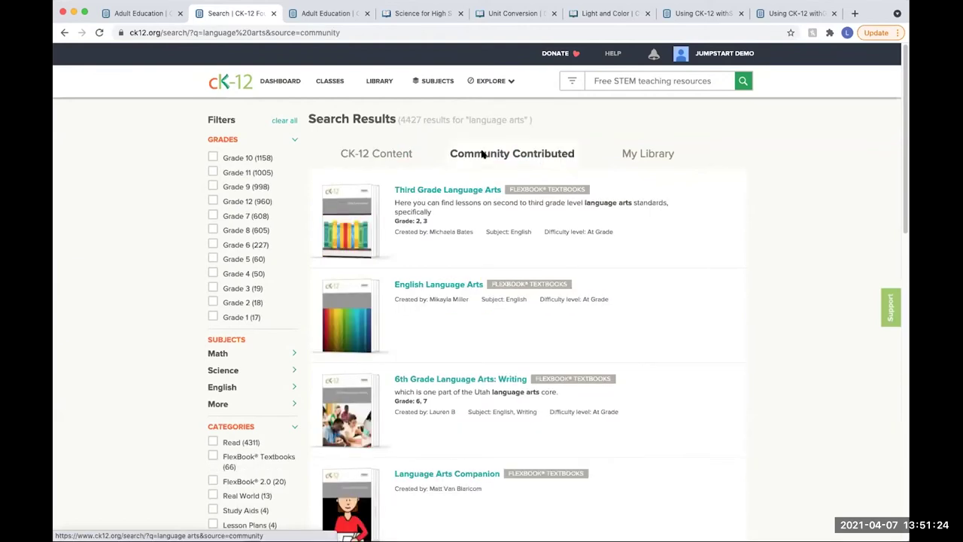
pyautogui.scroll(-2, 475, 258)
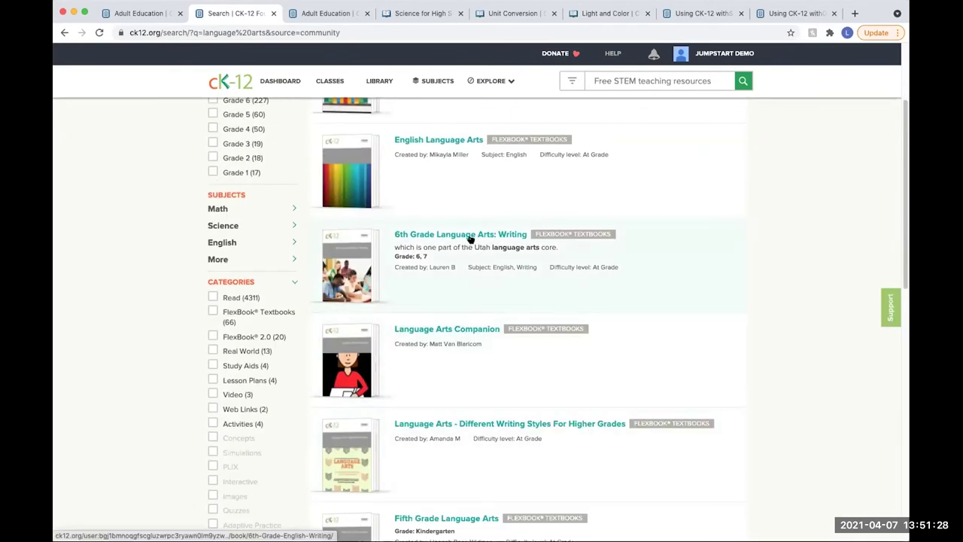
pyautogui.scroll(-3, 469, 238)
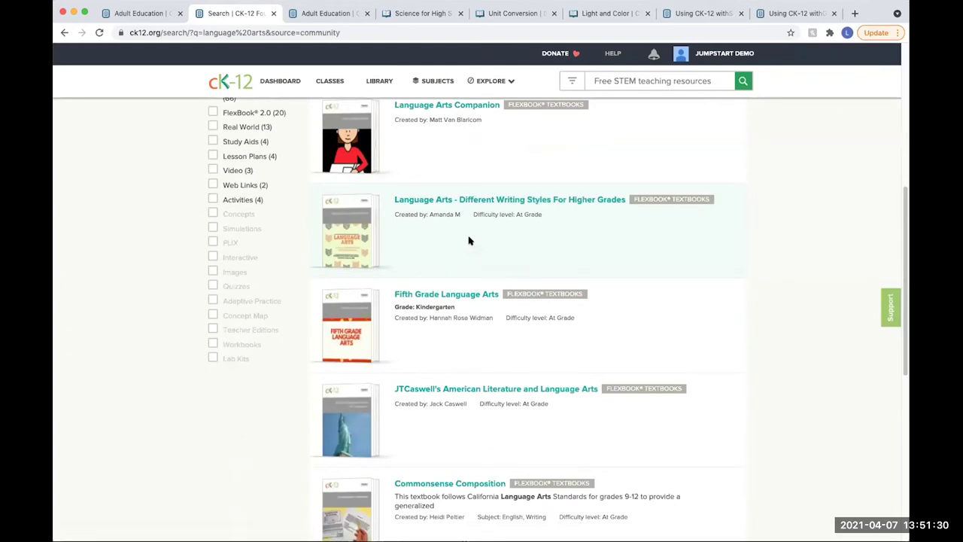
pyautogui.scroll(2, 447, 215)
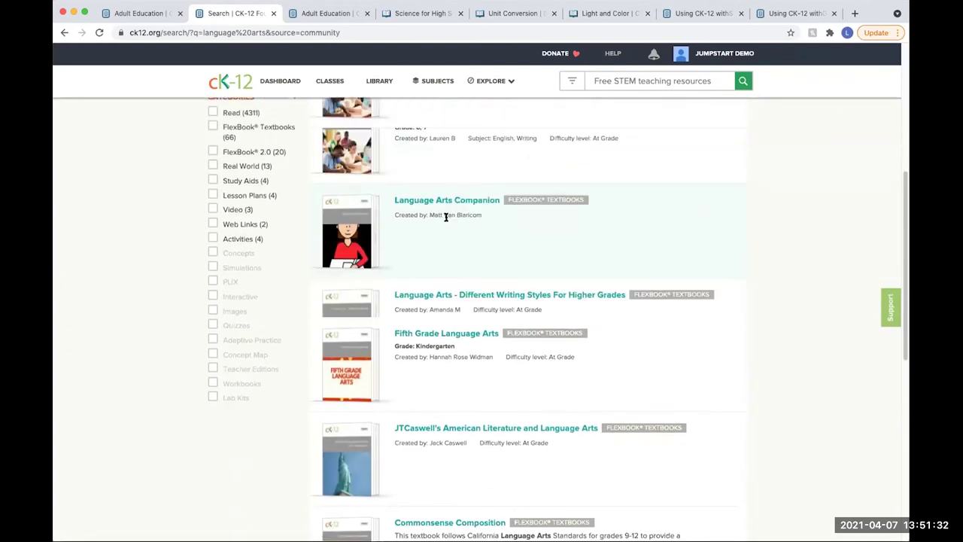
pyautogui.scroll(3, 446, 217)
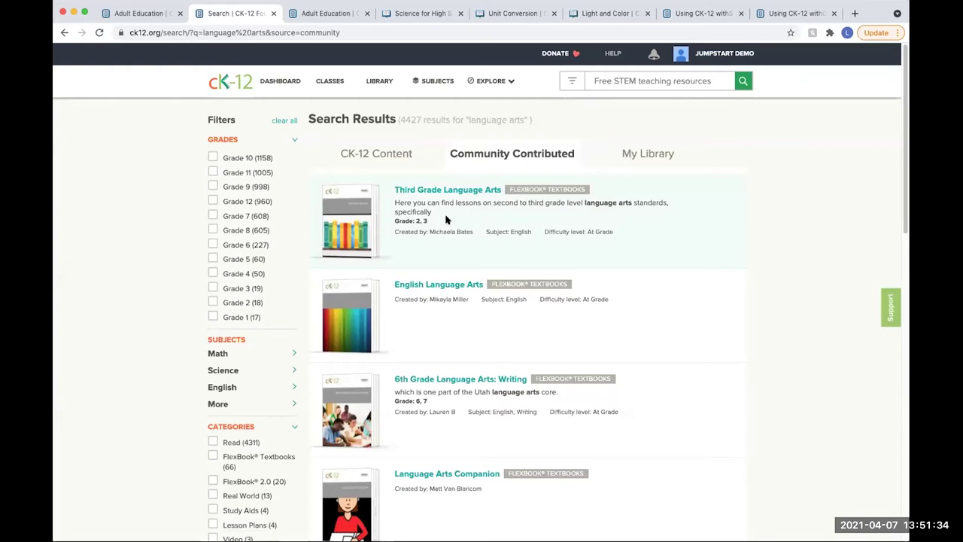
pyautogui.scroll(-1, 447, 219)
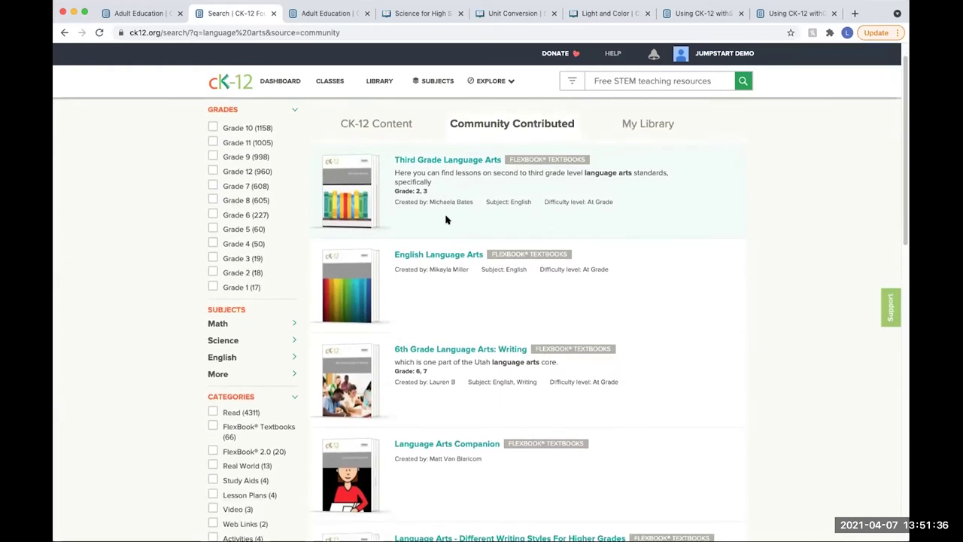
pyautogui.scroll(-3, 447, 221)
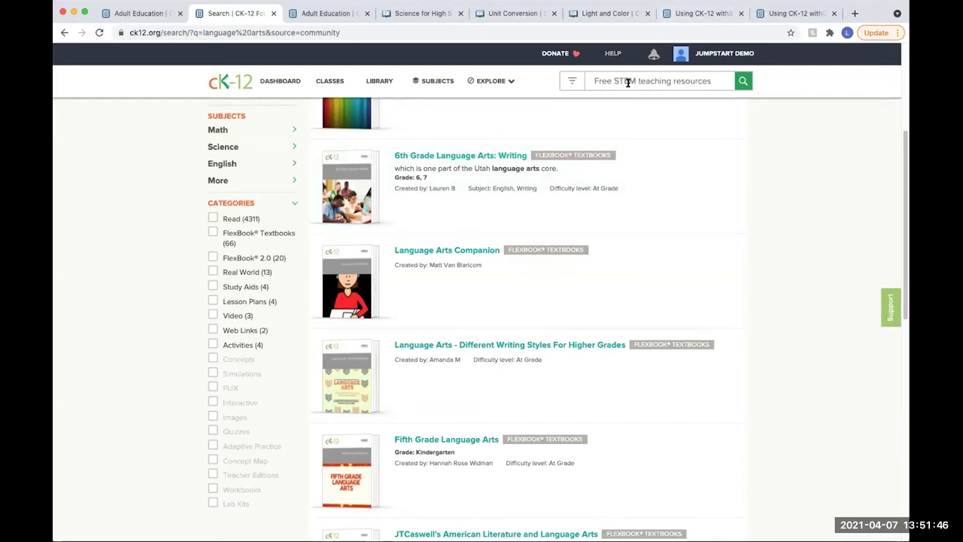
# - Return to the CK-12 teacher home page and check the resources listed under Explore
pyautogui.click(236, 88)
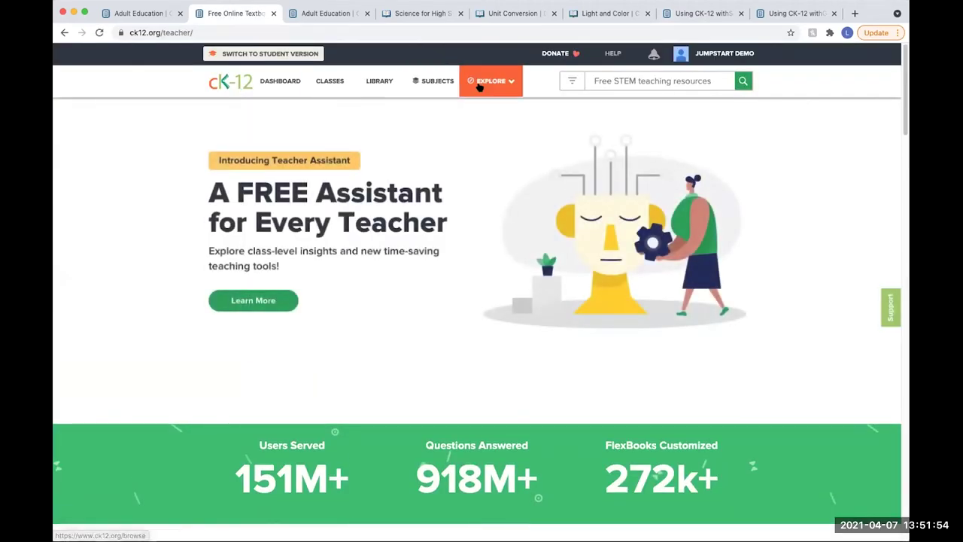
pyautogui.moveTo(468, 96)
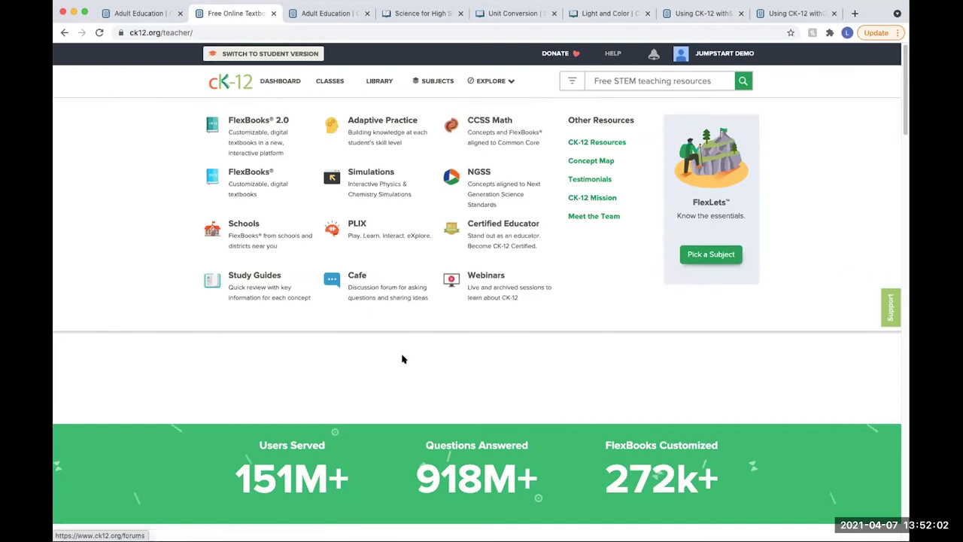
pyautogui.click(359, 369)
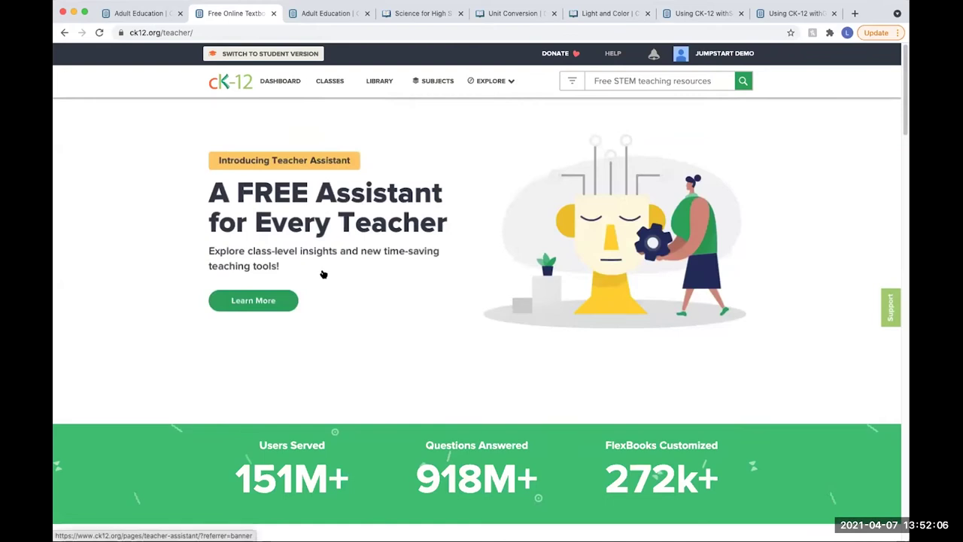
# - Open Basic Education under Adult Education and look through the basic education, High School Diploma and High School Equivalency FlexBooks
pyautogui.scroll(-4, 324, 274)
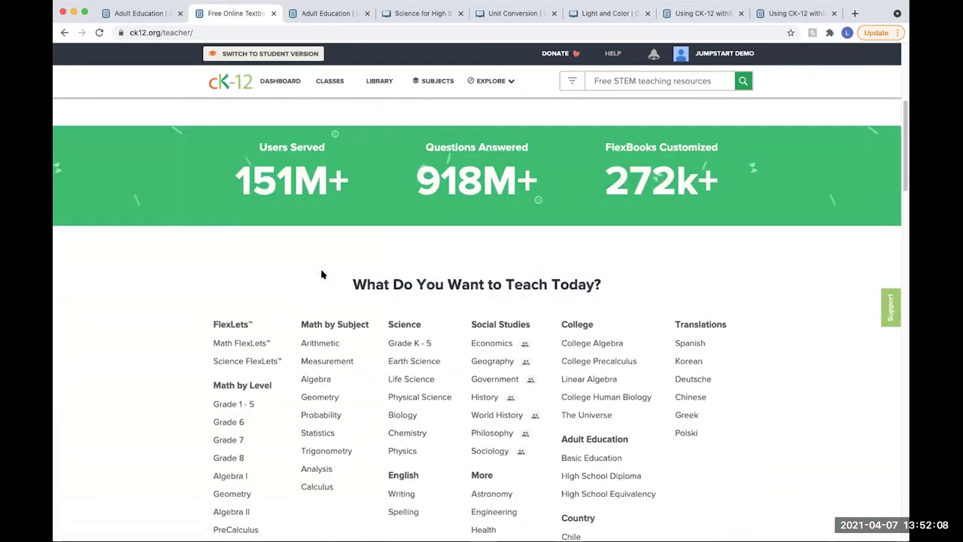
pyautogui.scroll(-1, 321, 275)
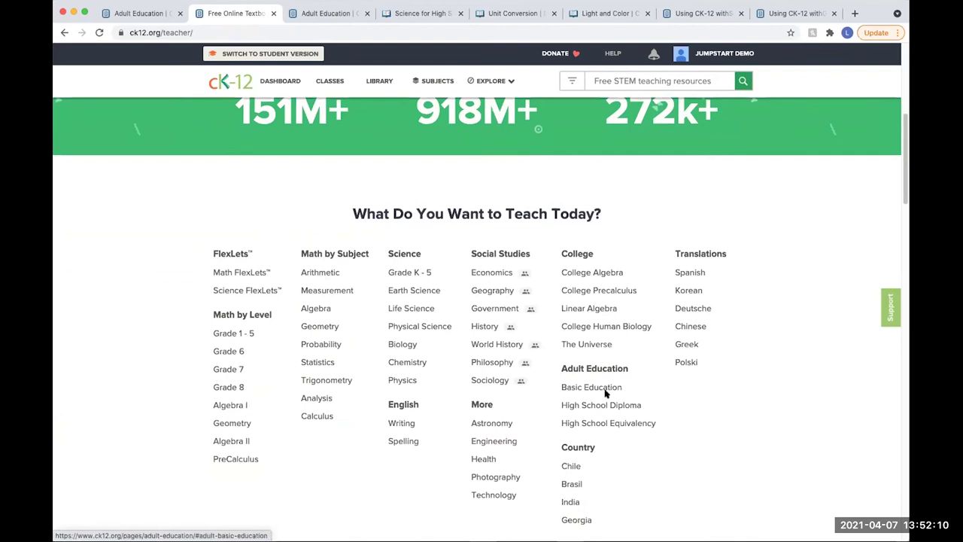
pyautogui.click(602, 388)
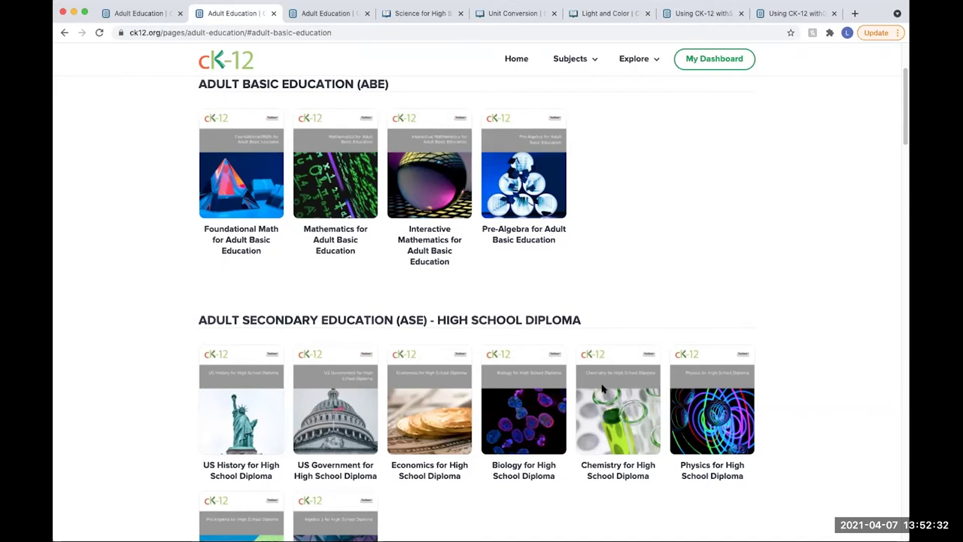
pyautogui.scroll(-7, 602, 388)
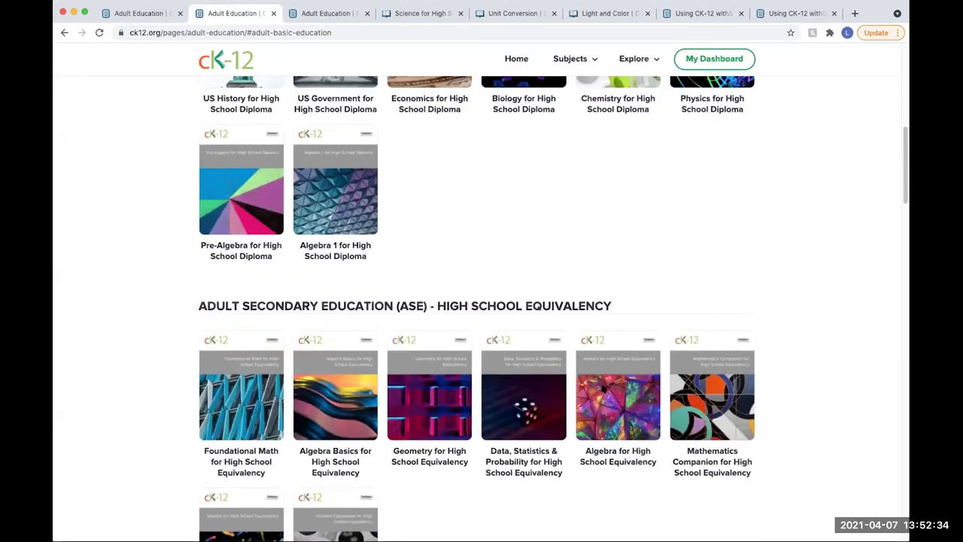
pyautogui.scroll(-1, 600, 389)
pyautogui.scroll(-1, 517, 374)
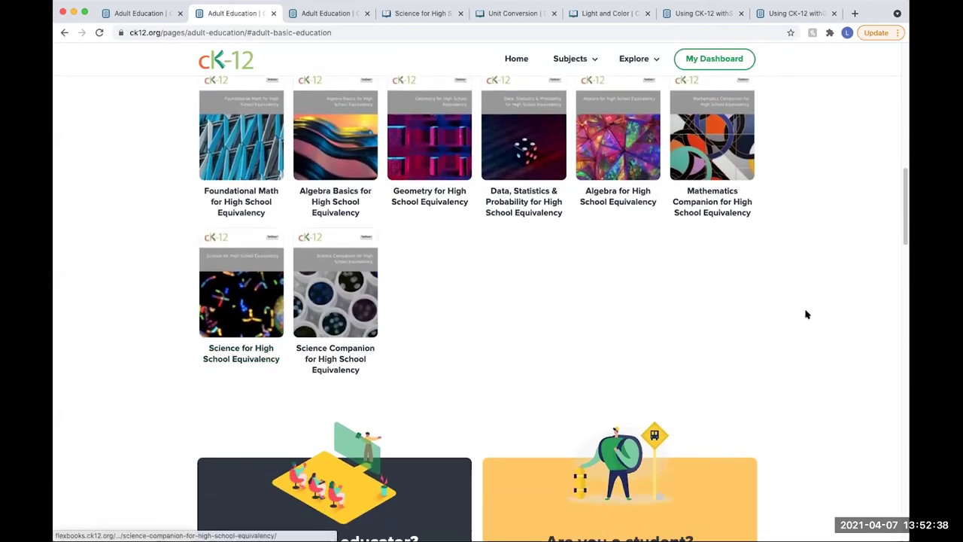
# - Open the Science for High School Equivalency FlexBook and its lesson 1.1, Comprehend Scientific Presentations, under Science Practices
pyautogui.click(238, 361)
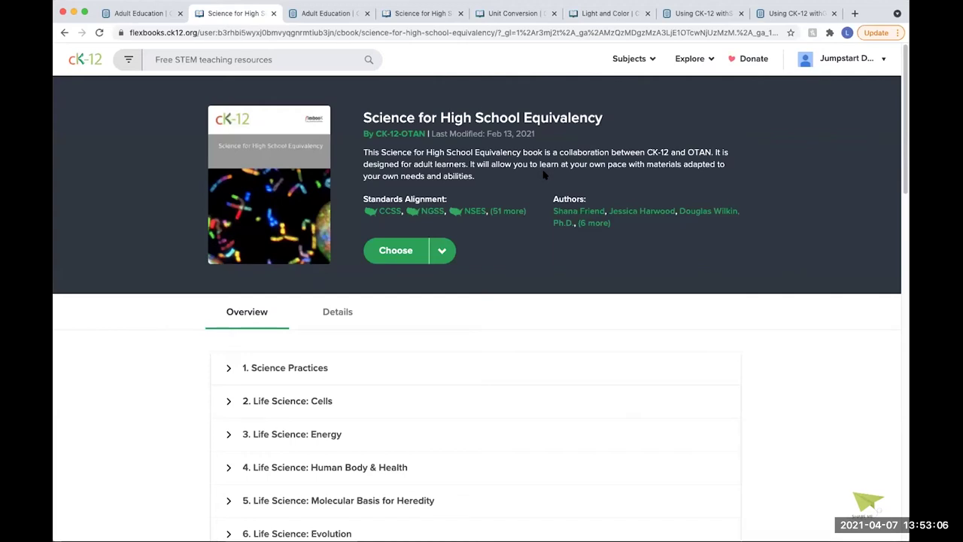
pyautogui.click(226, 377)
pyautogui.scroll(-2, 232, 323)
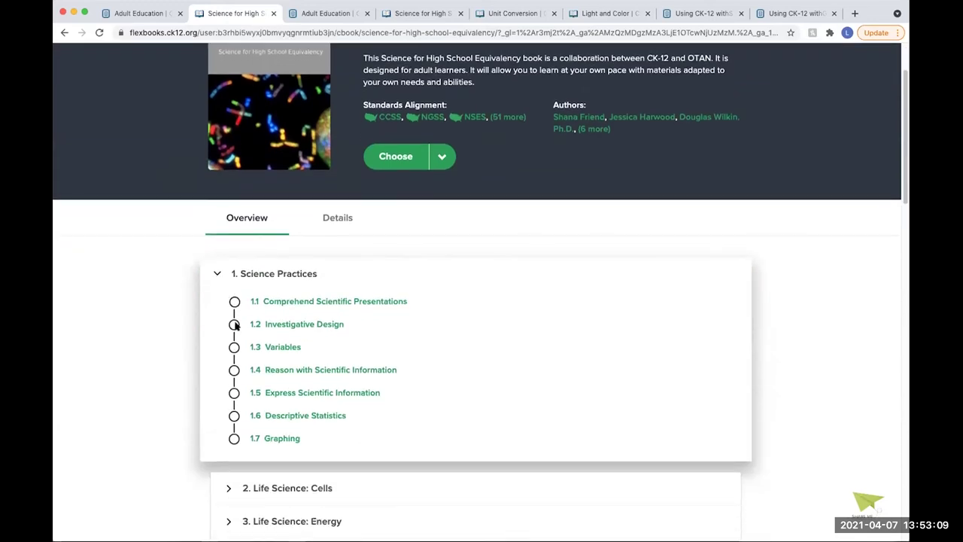
pyautogui.click(299, 301)
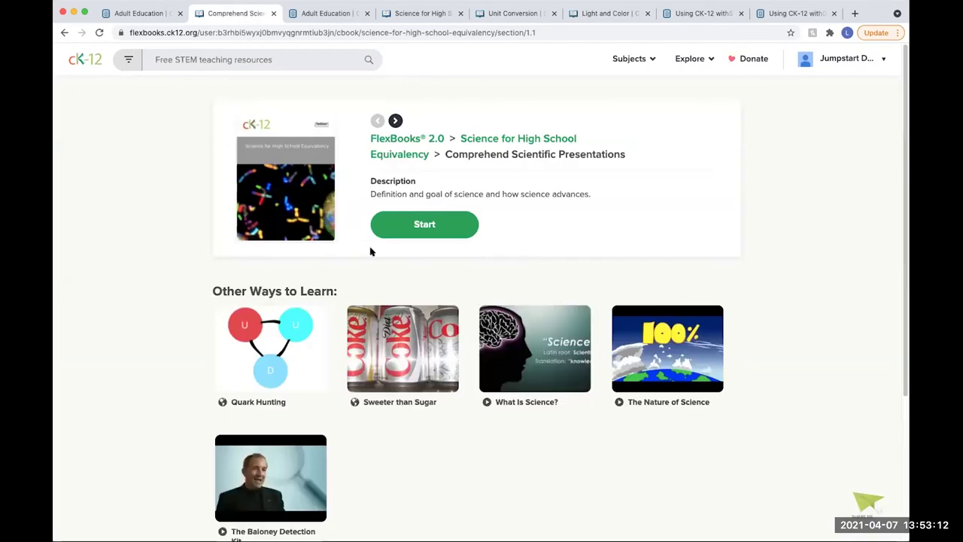
# - Return from the lesson to the Science for High School Equivalency overview and review the book's description and chapters
pyautogui.click(64, 32)
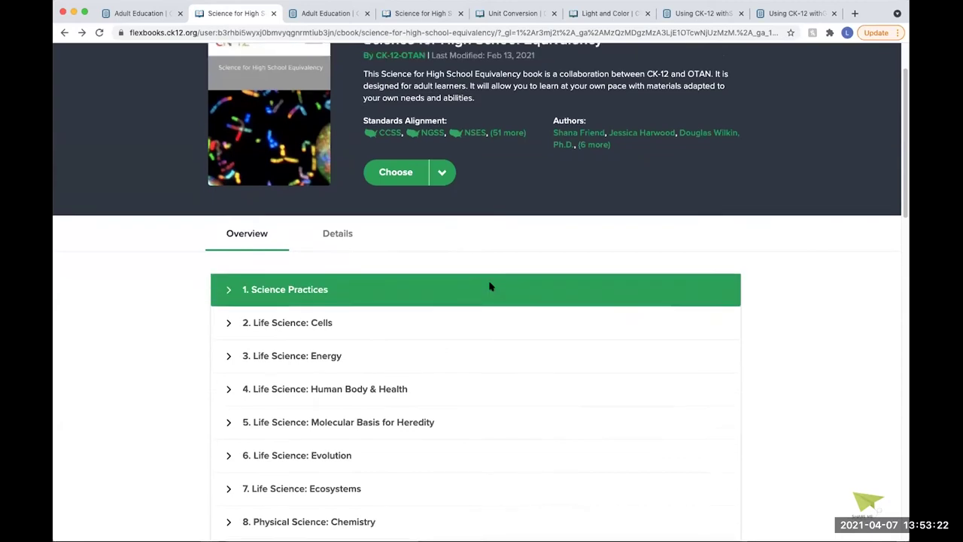
pyautogui.scroll(1, 490, 286)
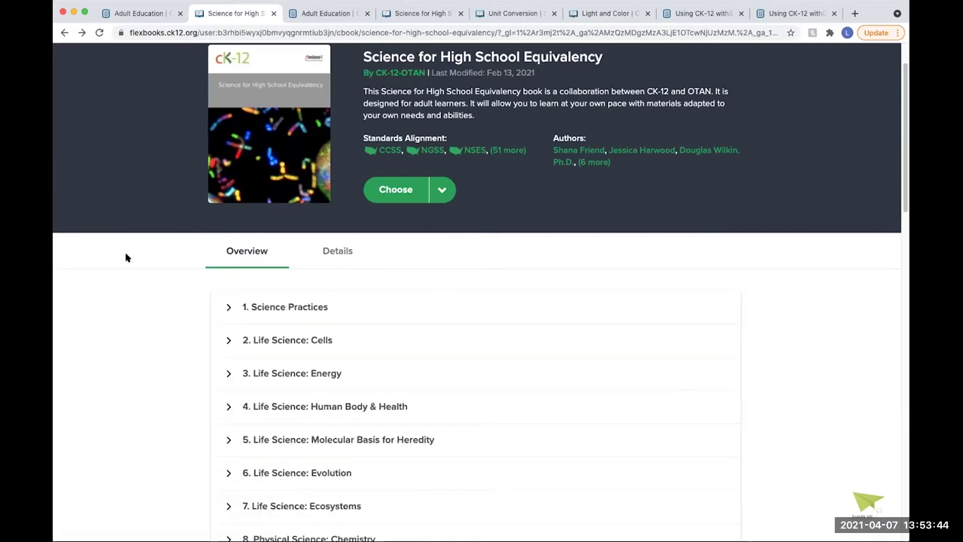
pyautogui.scroll(1, 126, 259)
pyautogui.scroll(1, 127, 258)
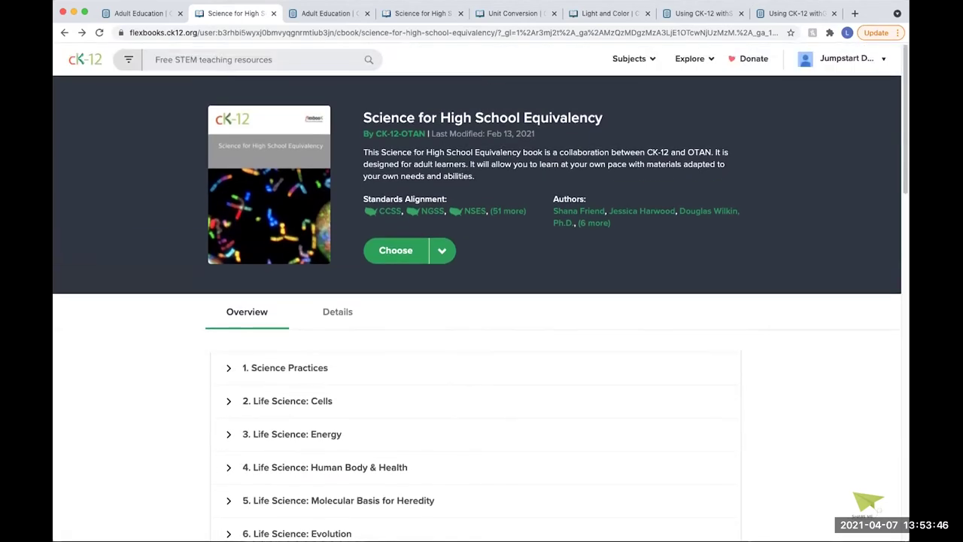
# - Open lesson 16.10 Lever in chapter 16, Physical Science: Work and Machines, of the Science for High School Equivalency FlexBook
pyautogui.scroll(-12, 266, 266)
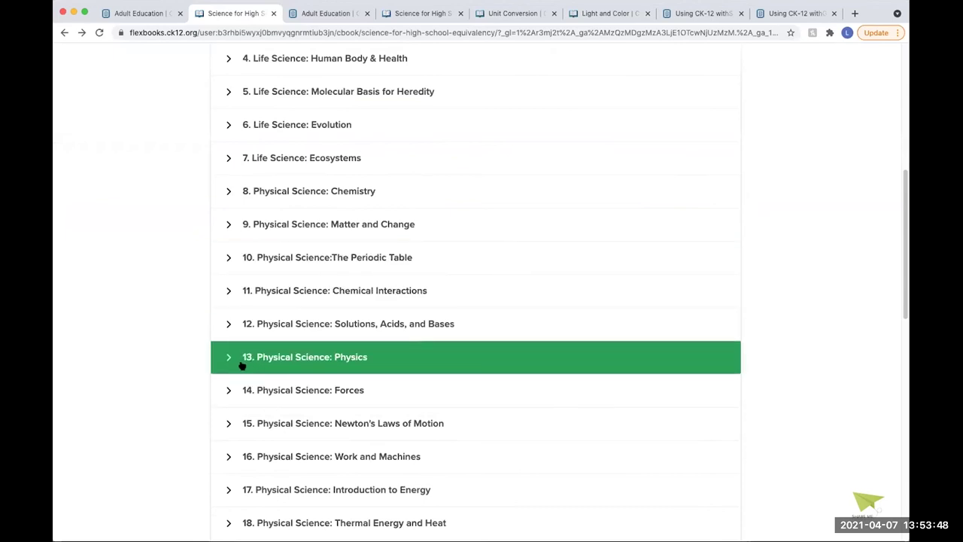
pyautogui.scroll(-2, 232, 377)
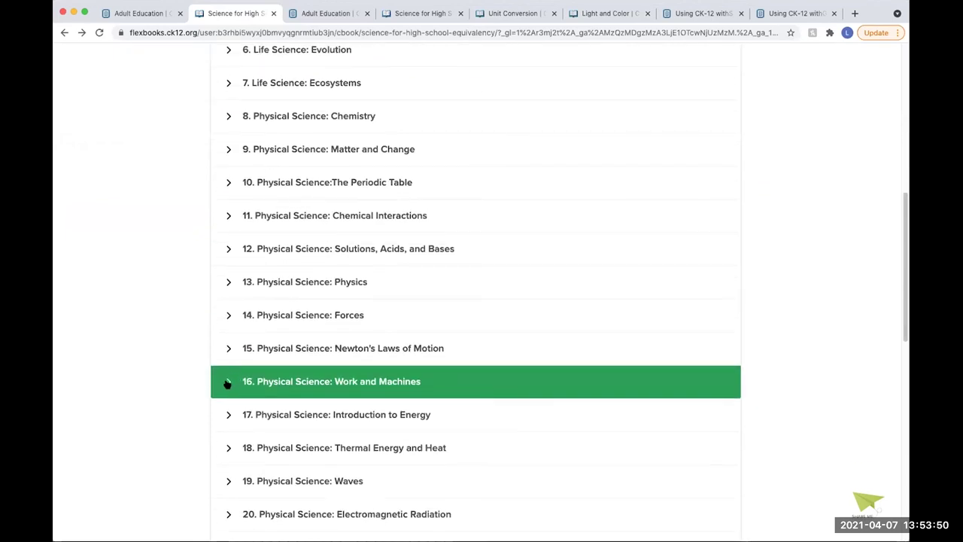
pyautogui.click(227, 382)
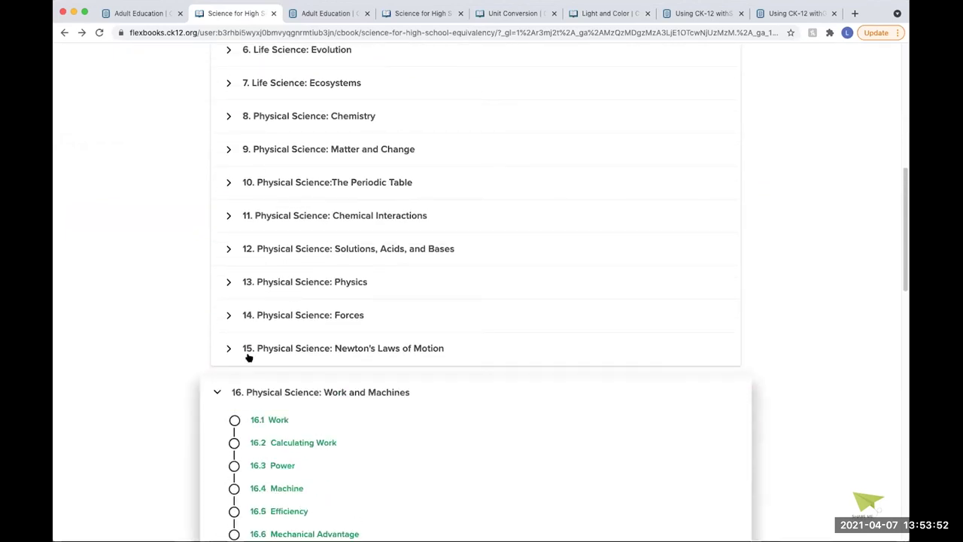
pyautogui.scroll(-7, 179, 316)
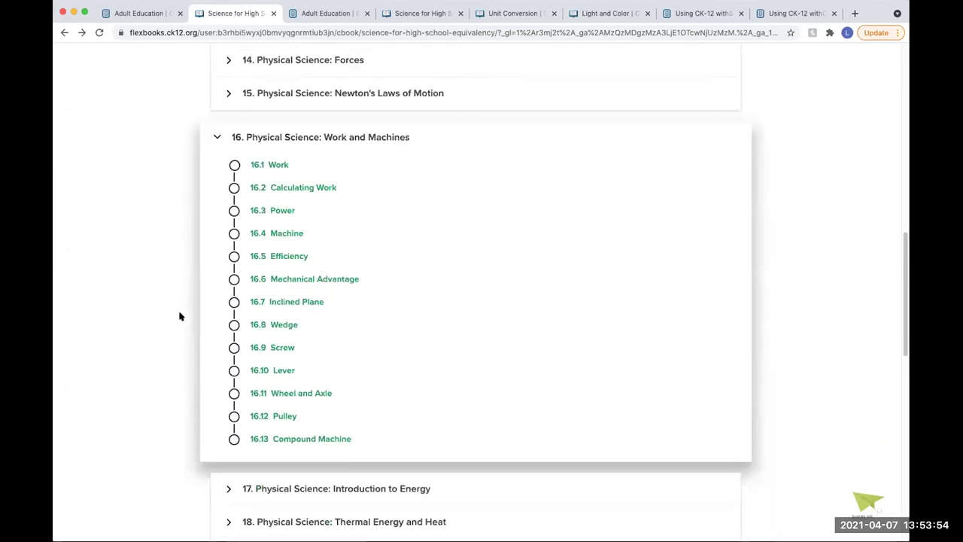
pyautogui.click(280, 372)
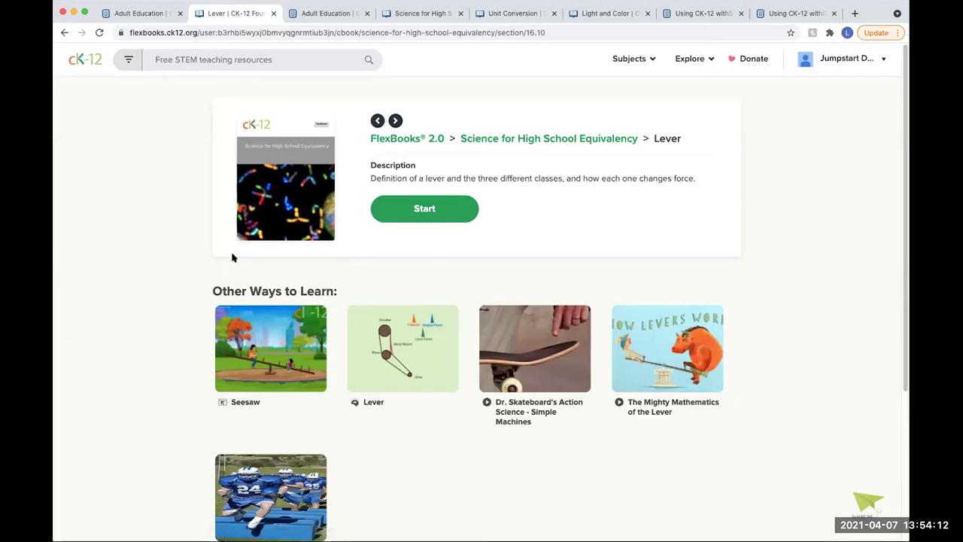
# - Look over the Other Ways to Learn resources for Lever and start the lesson's reading
pyautogui.scroll(-1, 292, 270)
pyautogui.scroll(-3, 292, 270)
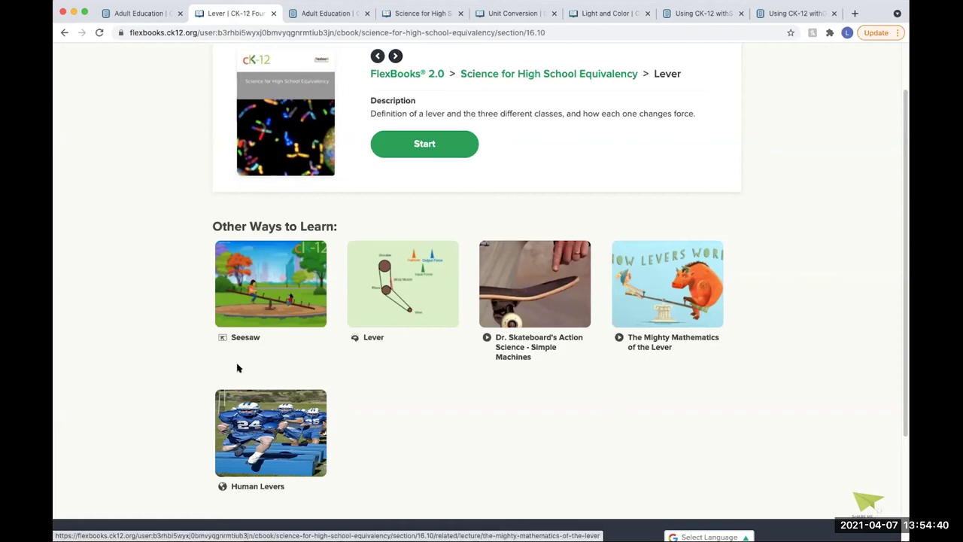
pyautogui.click(414, 153)
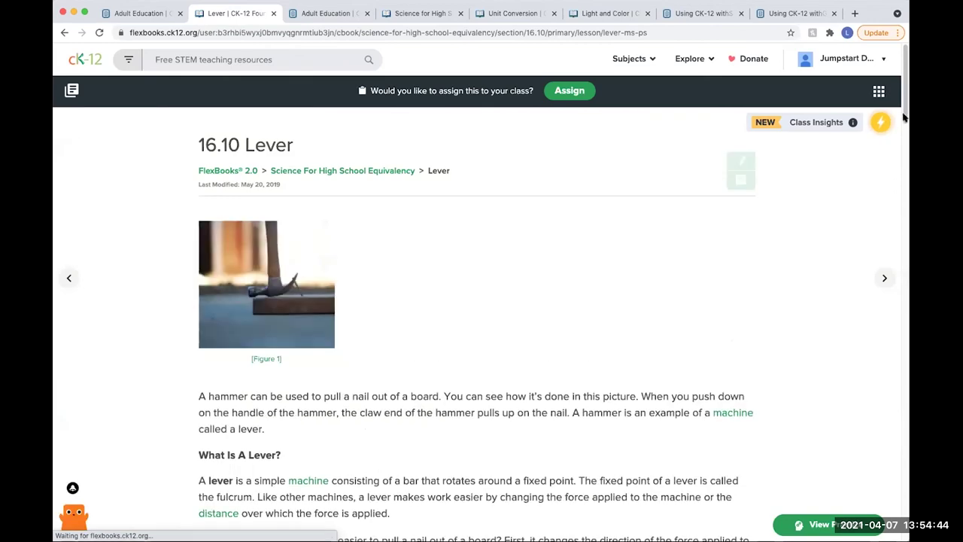
pyautogui.moveTo(905, 116); pyautogui.dragTo(906, 76)
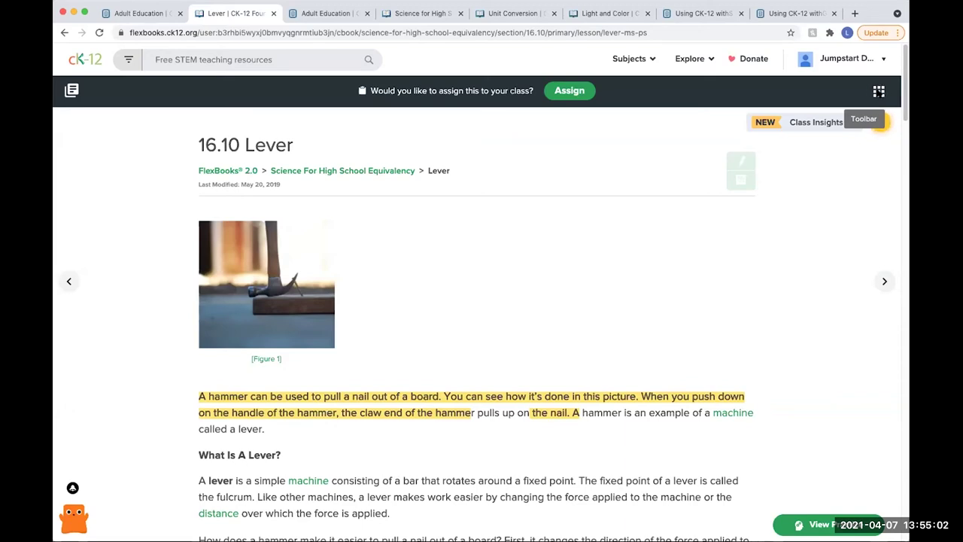
# - View the related content for the Lever lesson and return to the list of learning tools
pyautogui.click(879, 91)
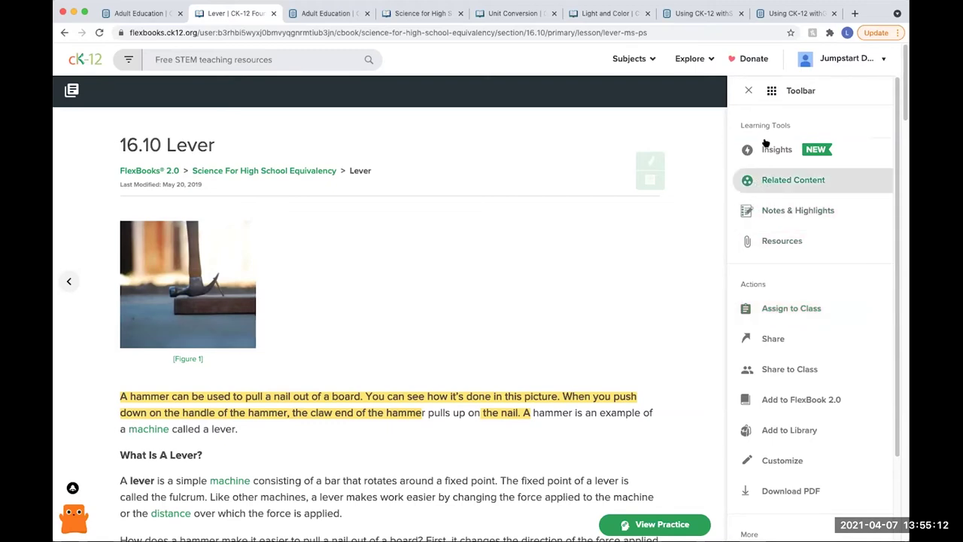
pyautogui.click(773, 183)
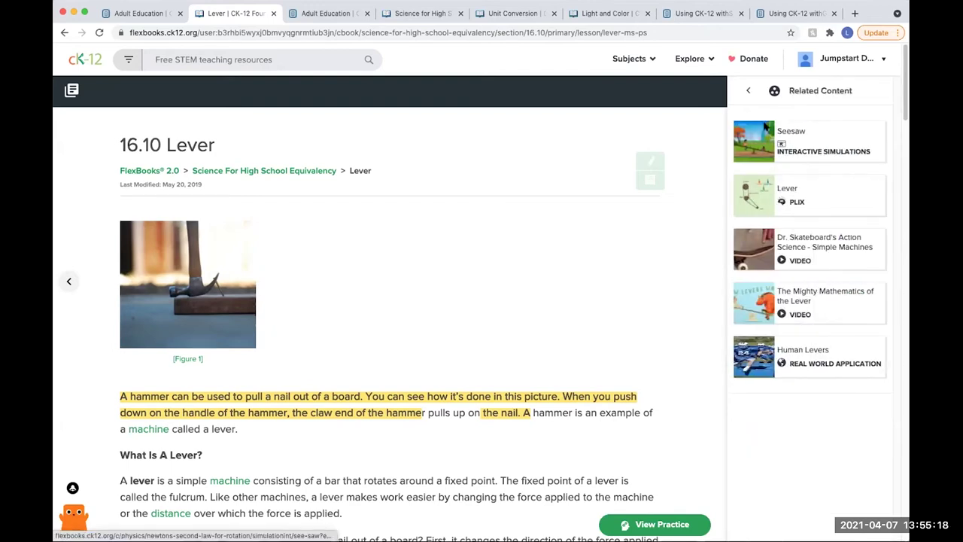
pyautogui.click(747, 89)
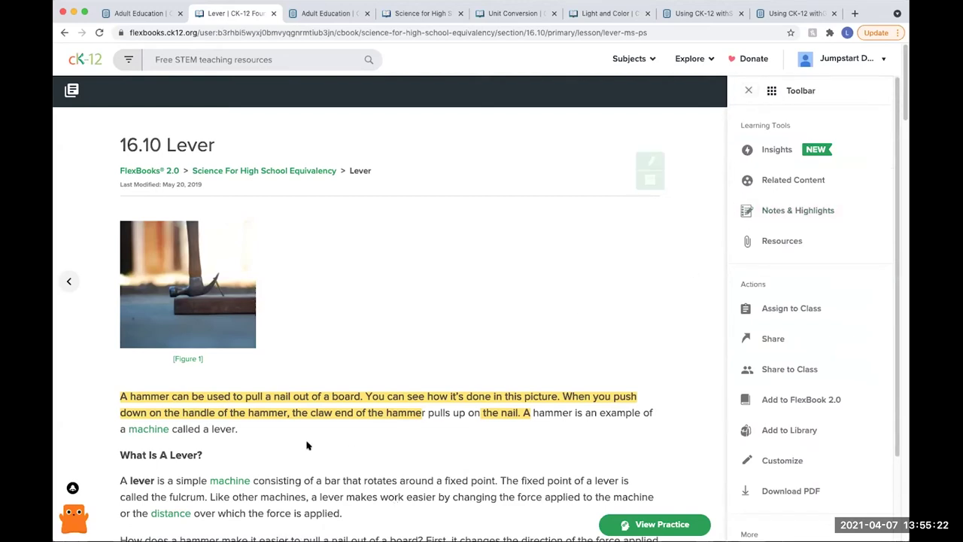
# - Highlight the passage from "The fixed point of a lever" to "the force is applied" and check it under Notes & Highlights
pyautogui.scroll(-3, 344, 395)
pyautogui.click(636, 166)
pyautogui.moveTo(503, 387); pyautogui.dragTo(408, 420)
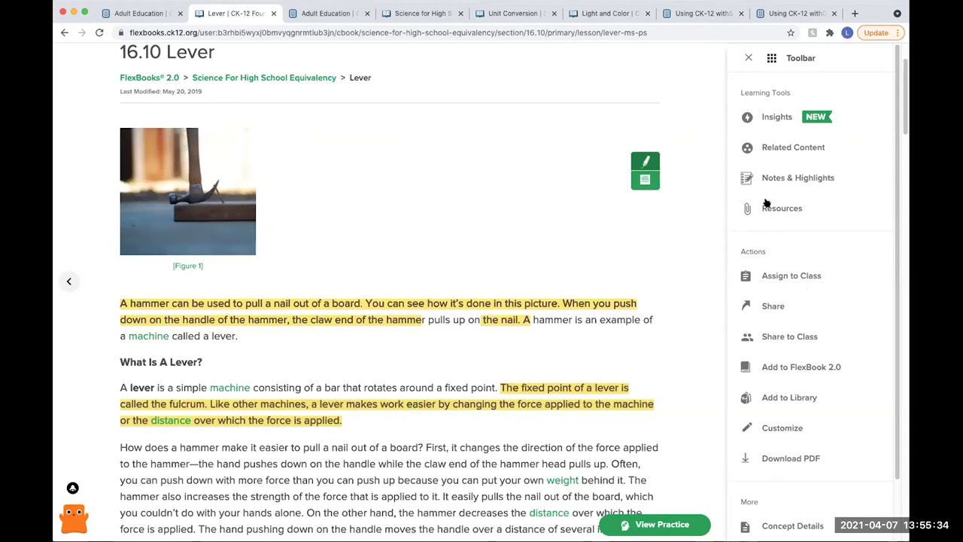
pyautogui.click(752, 178)
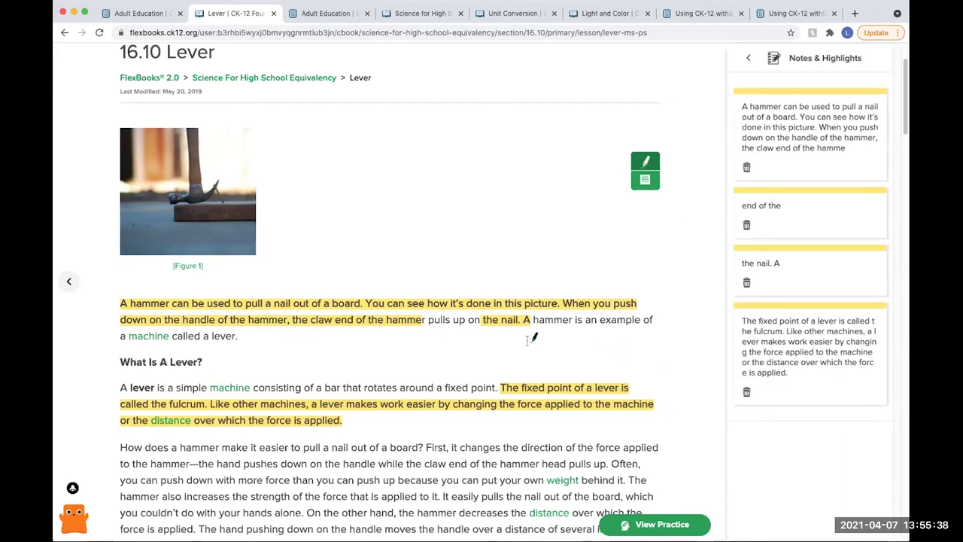
pyautogui.click(749, 58)
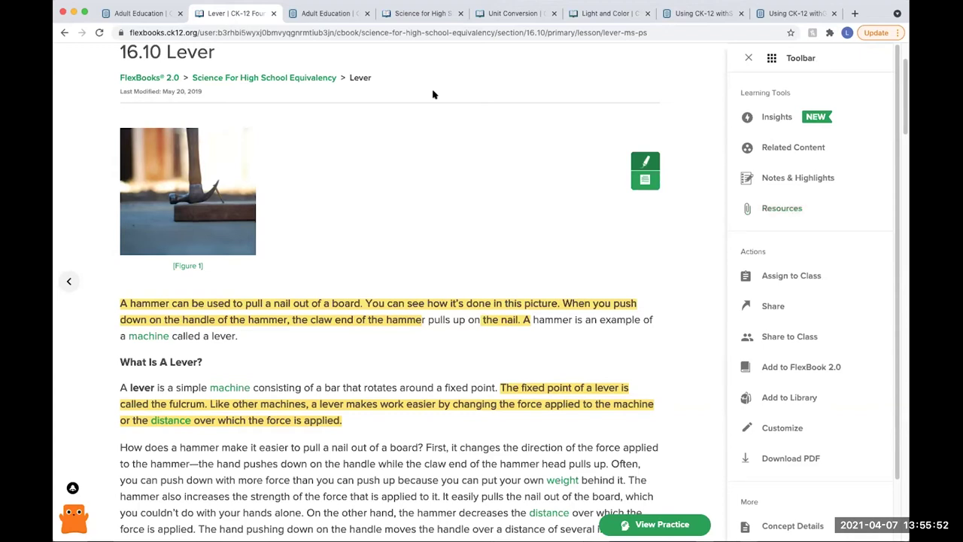
# - Check the actions available for the Lever lesson and select its complete web address
pyautogui.scroll(-3, 560, 338)
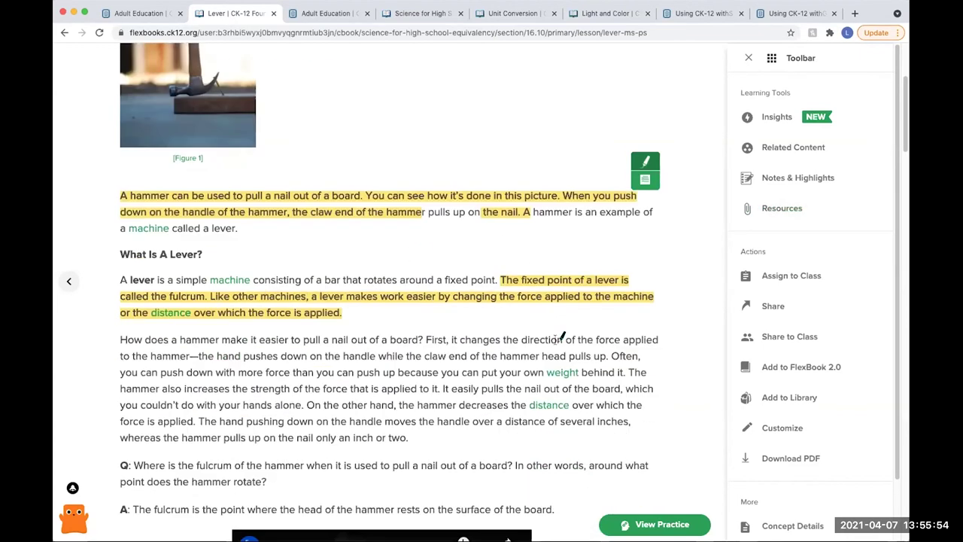
pyautogui.scroll(-2, 789, 339)
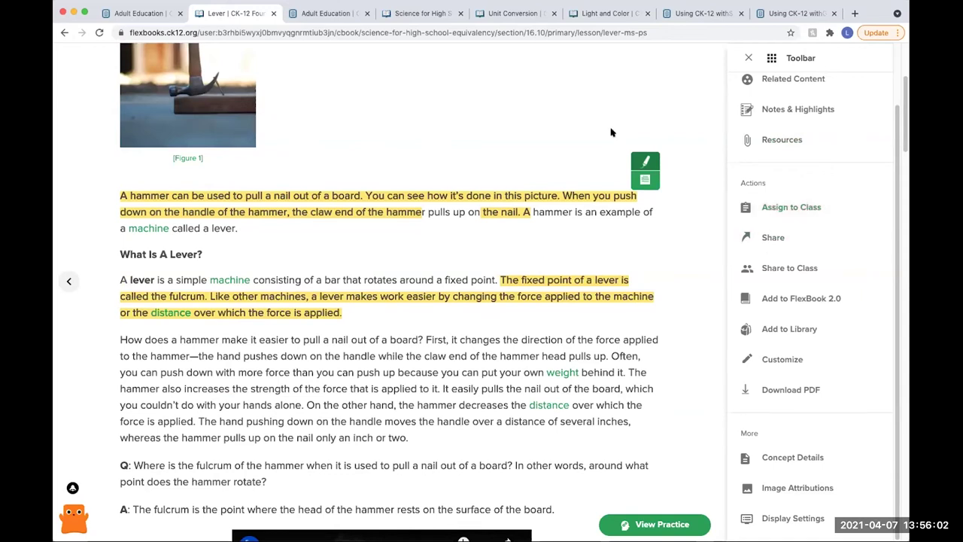
pyautogui.click(513, 32)
pyautogui.moveTo(682, 29); pyautogui.dragTo(108, 33)
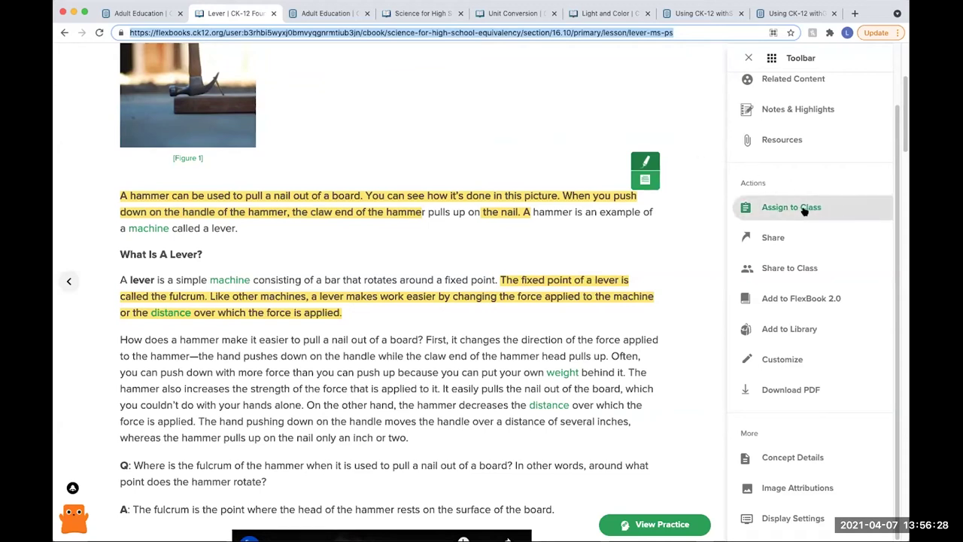
# - Customize the Lever reading, continue with making a library copy of the FlexBook, and save it with the title Lever
pyautogui.click(692, 334)
pyautogui.scroll(-3, 666, 289)
pyautogui.scroll(-1, 666, 289)
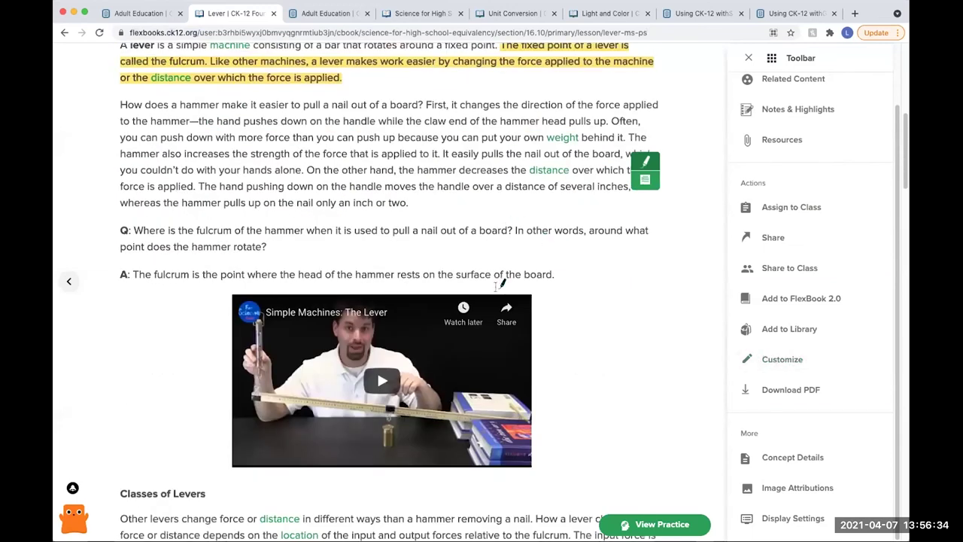
pyautogui.scroll(-2, 602, 255)
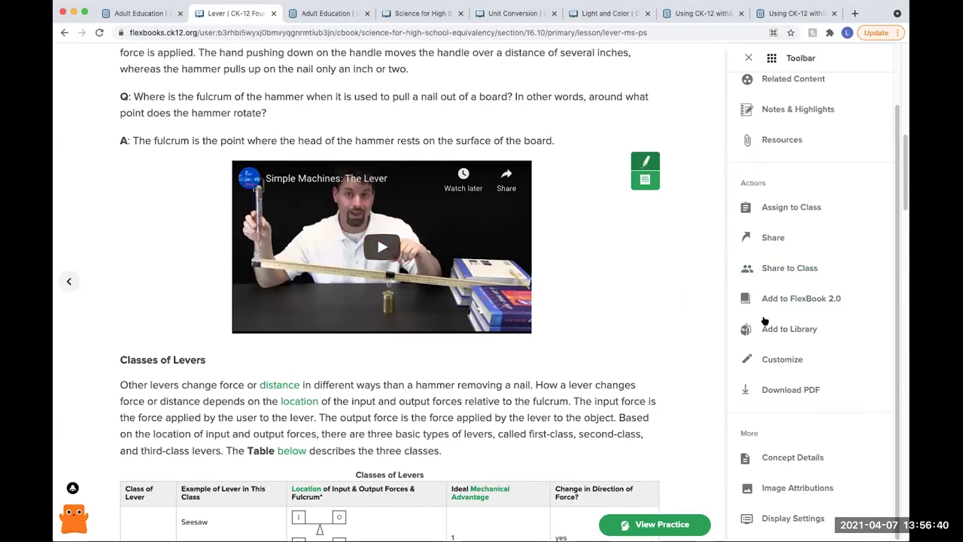
pyautogui.click(766, 360)
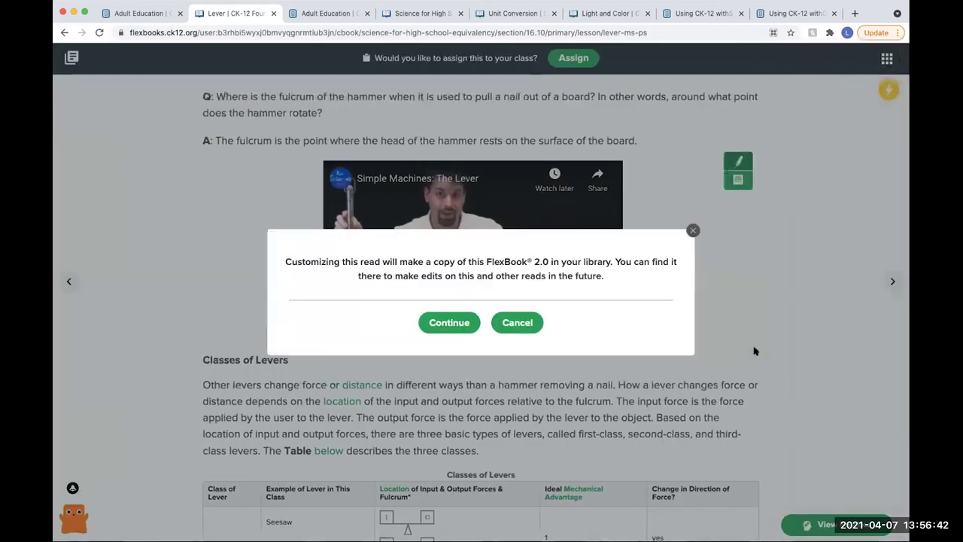
pyautogui.click(450, 324)
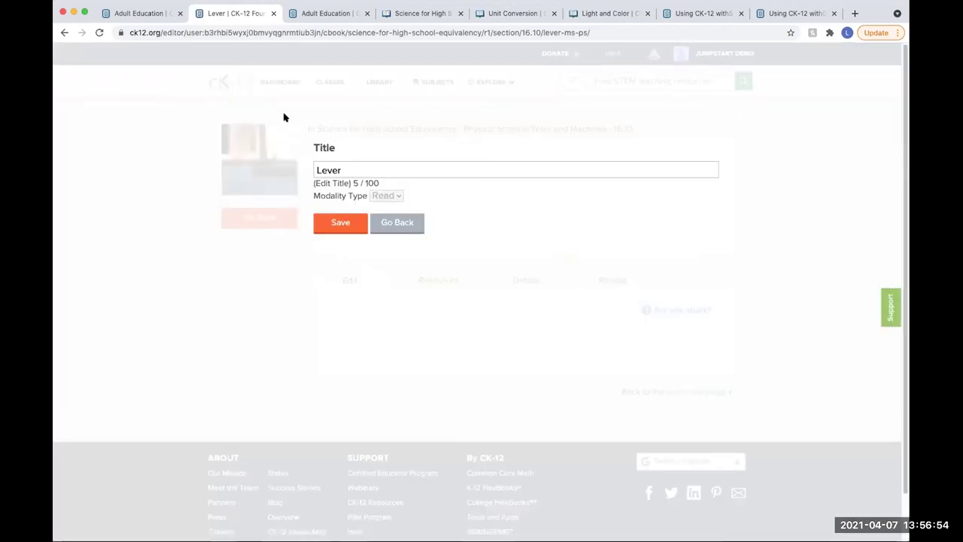
pyautogui.click(338, 221)
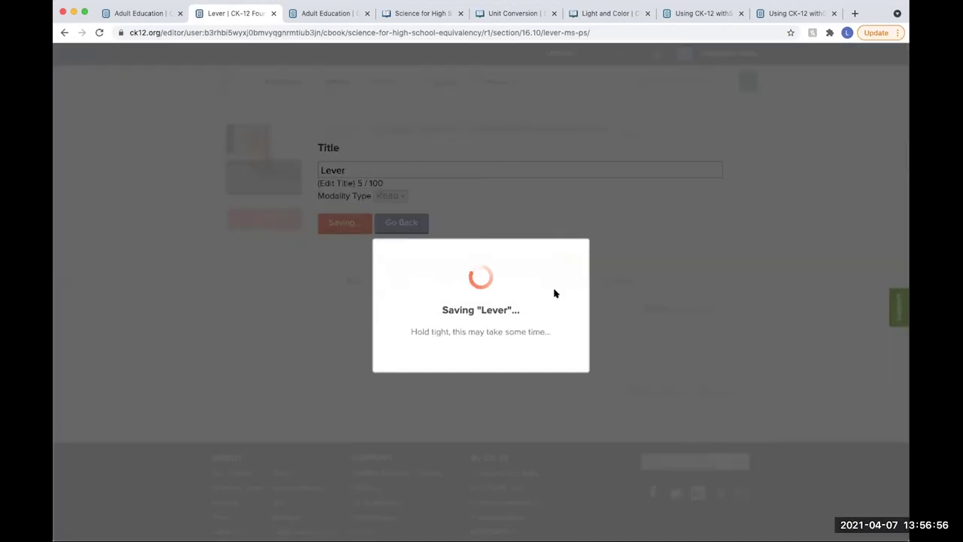
# - Delete the hammer image at the start of the Lever reading and the empty line above the PLIX Interactive
pyautogui.scroll(-5, 555, 340)
pyautogui.scroll(4, 470, 363)
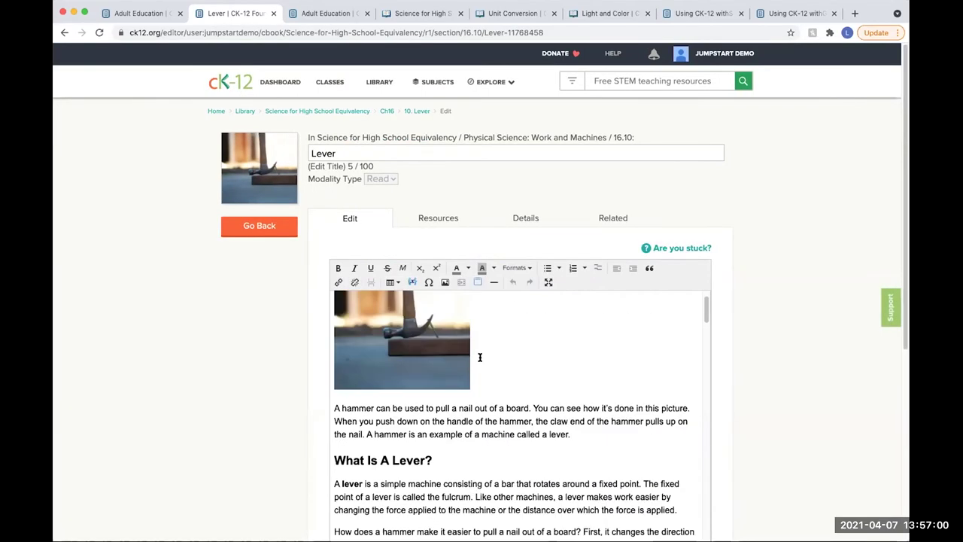
pyautogui.click(478, 356)
pyautogui.press('BackSpace')
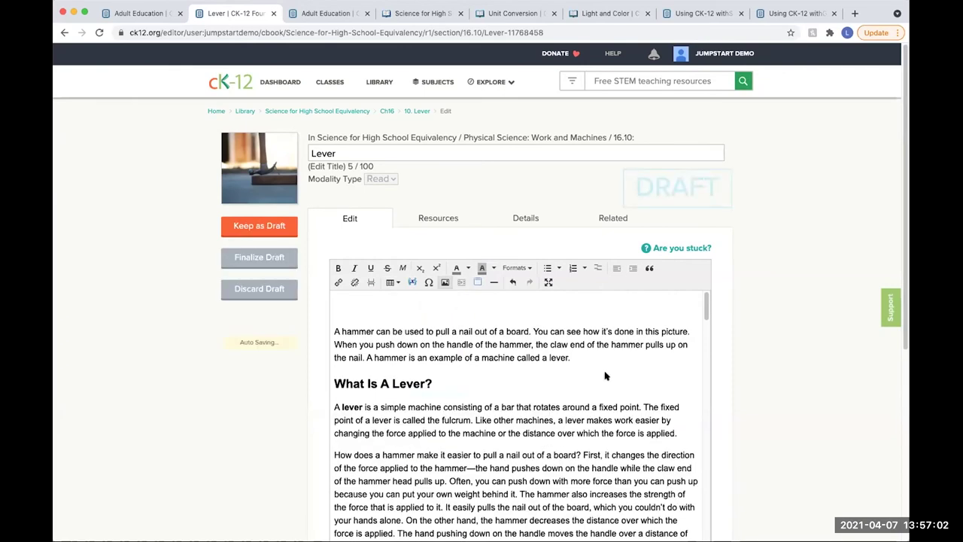
pyautogui.moveTo(701, 303); pyautogui.dragTo(705, 516)
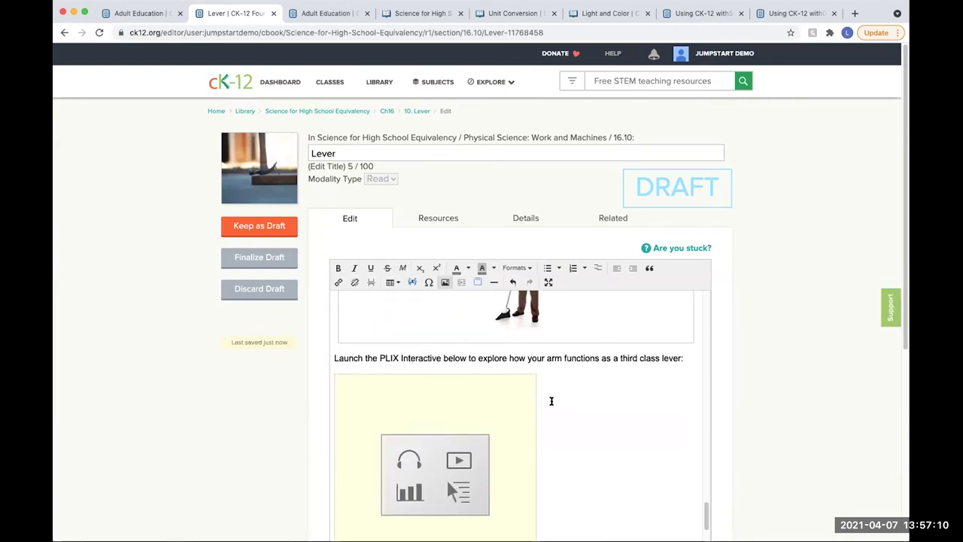
pyautogui.click(578, 371)
pyautogui.press('BackSpace')
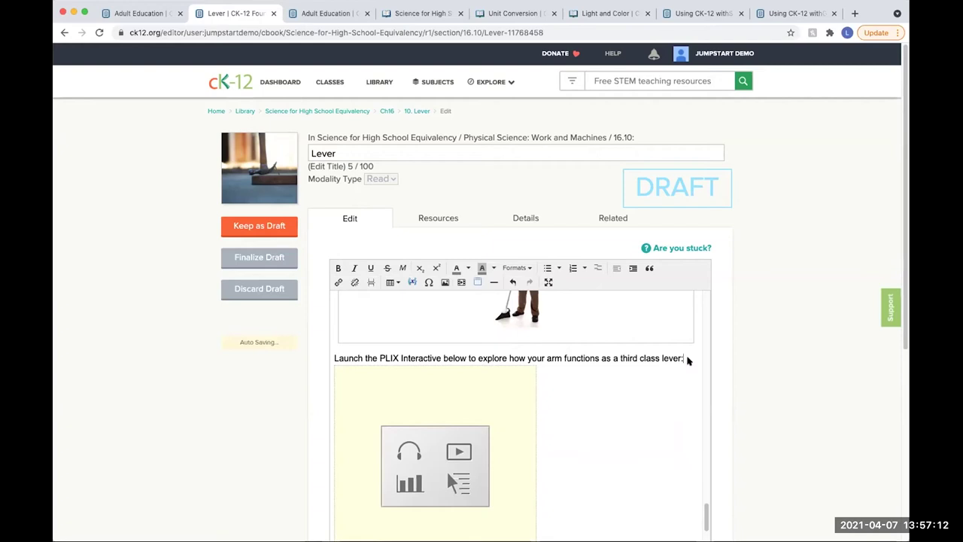
# - Finalize the draft of the customized Lever reading
pyautogui.scroll(-3, 665, 353)
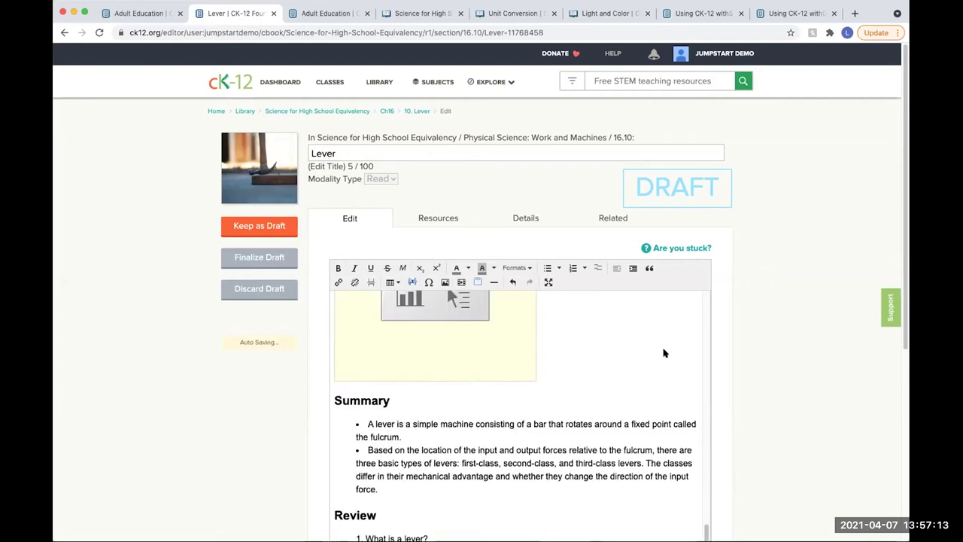
pyautogui.click(269, 254)
pyautogui.click(531, 348)
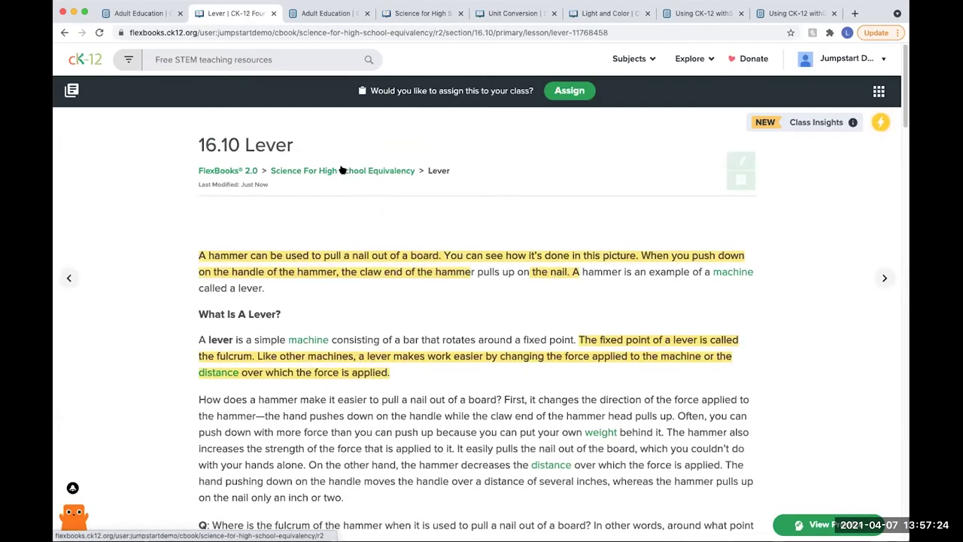
# - Open the overview of the customized Science for High School Equivalency book and look through its chapters
pyautogui.click(342, 170)
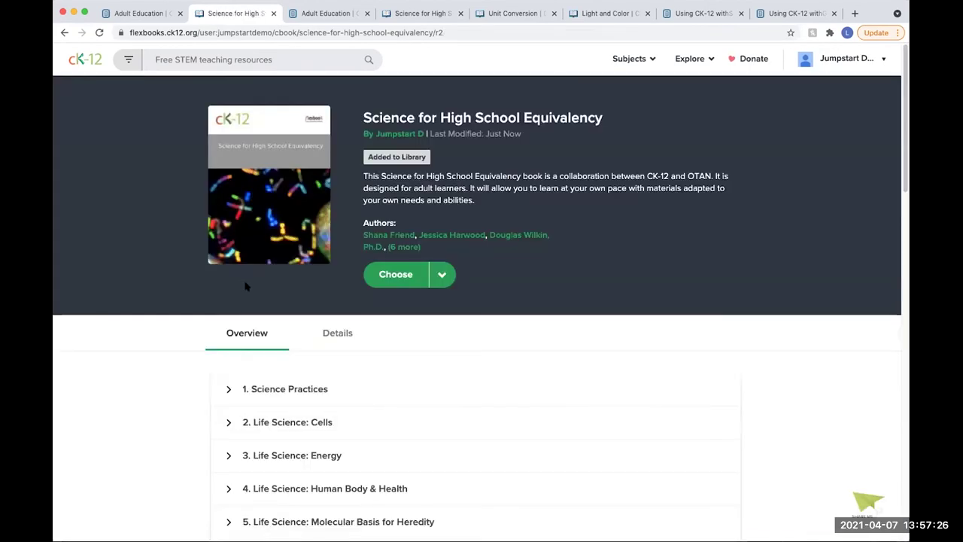
pyautogui.scroll(-5, 172, 282)
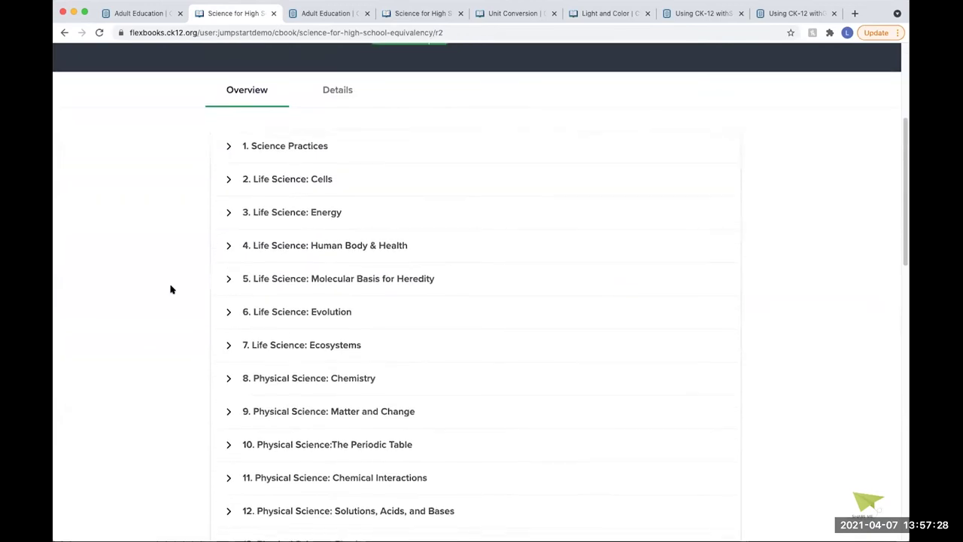
pyautogui.scroll(-6, 171, 289)
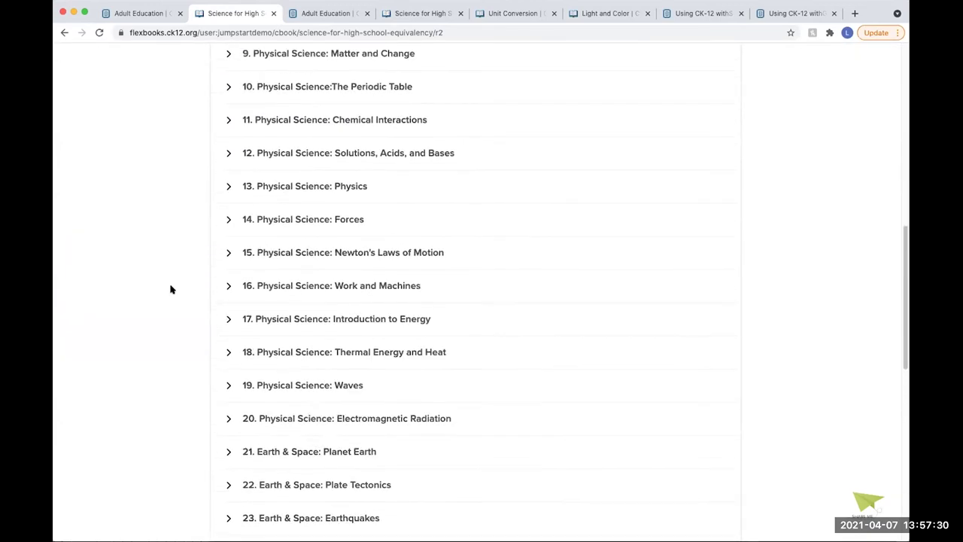
pyautogui.scroll(-8, 171, 288)
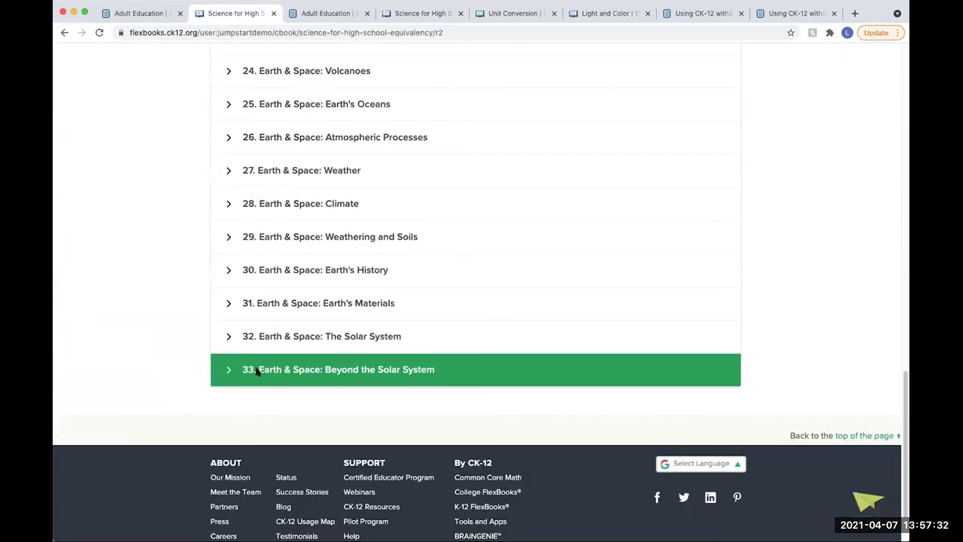
pyautogui.scroll(12, 125, 295)
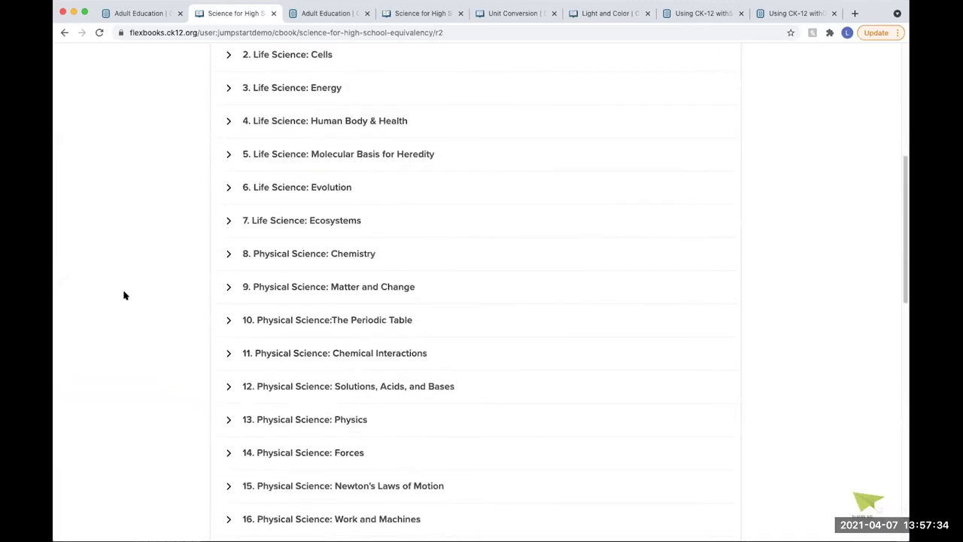
# - Open the customized Science for High School Equivalency FlexBook for editing its table of contents
pyautogui.scroll(5, 124, 295)
pyautogui.click(443, 254)
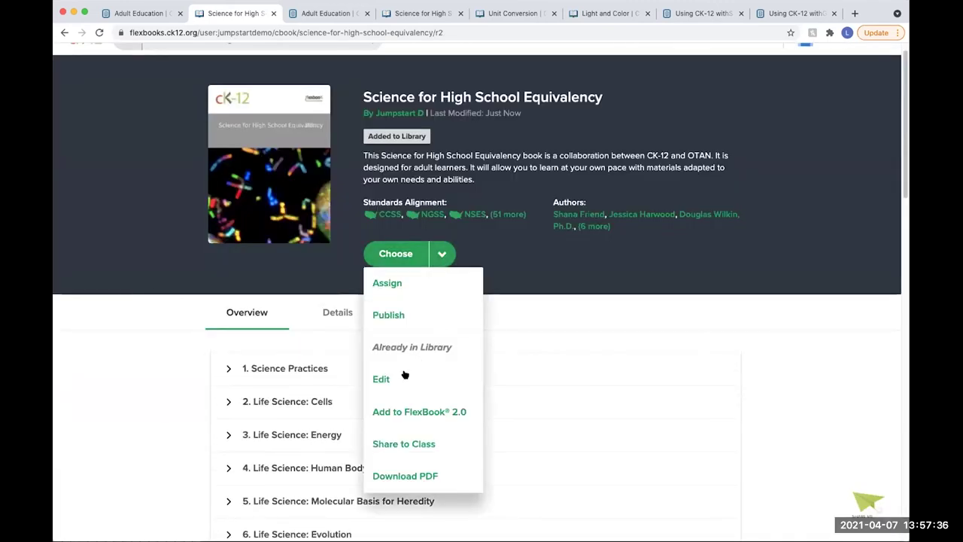
pyautogui.click(381, 379)
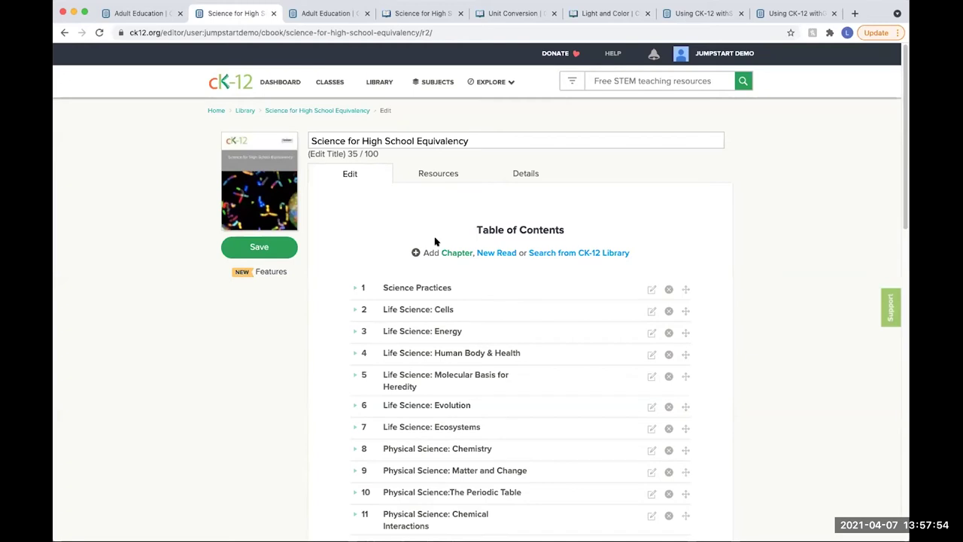
# - Append a hyphen and the educator's first name to the title Science for High School Equivalency
pyautogui.click(483, 139)
pyautogui.write('- Lindsay')
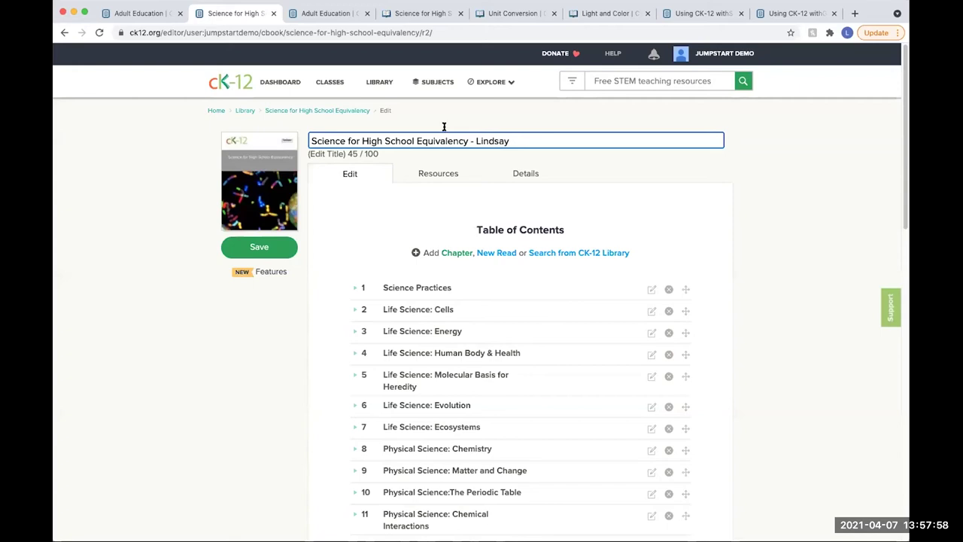
pyautogui.click(768, 234)
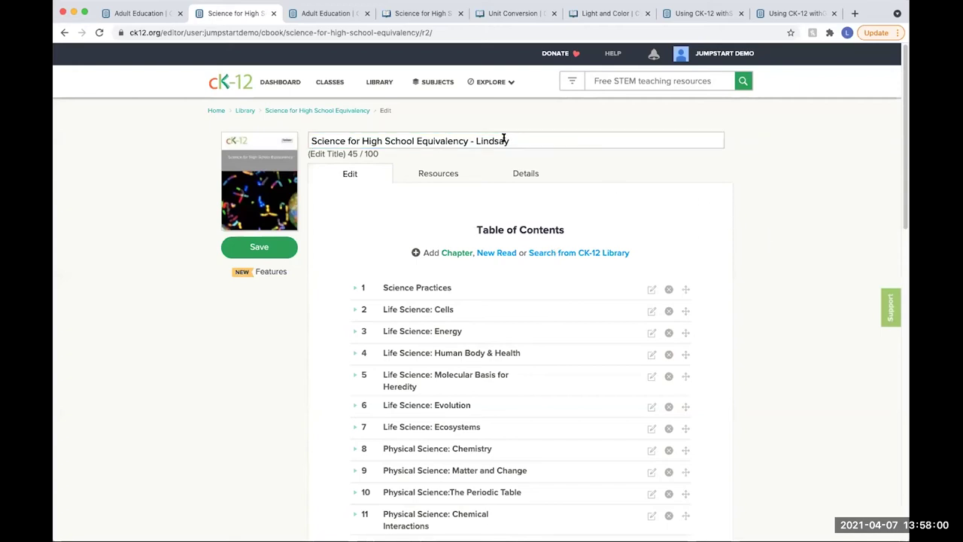
# - Remove the last chapter, Earth & Space: Beyond the Solar System, from the book's table of contents
pyautogui.scroll(-3, 524, 222)
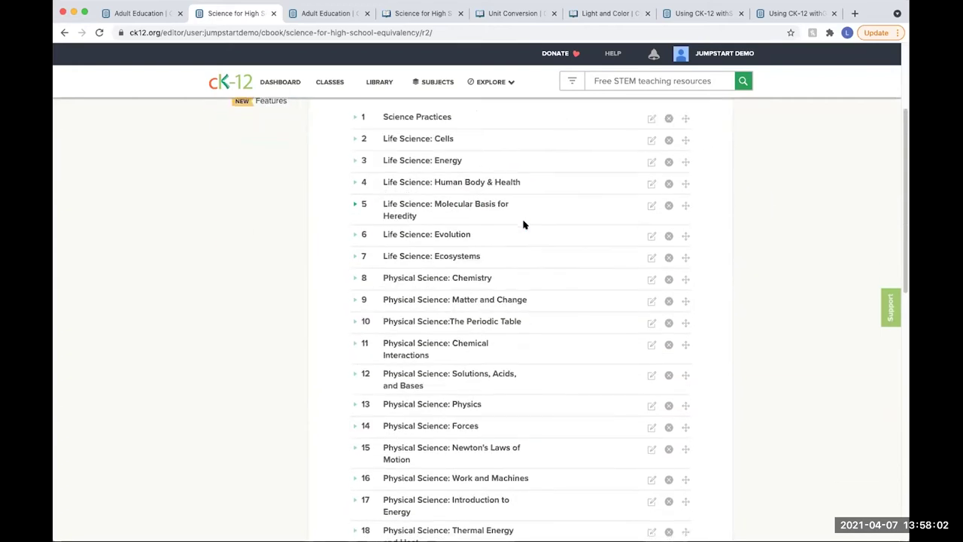
pyautogui.scroll(-1, 523, 222)
pyautogui.scroll(-4, 447, 313)
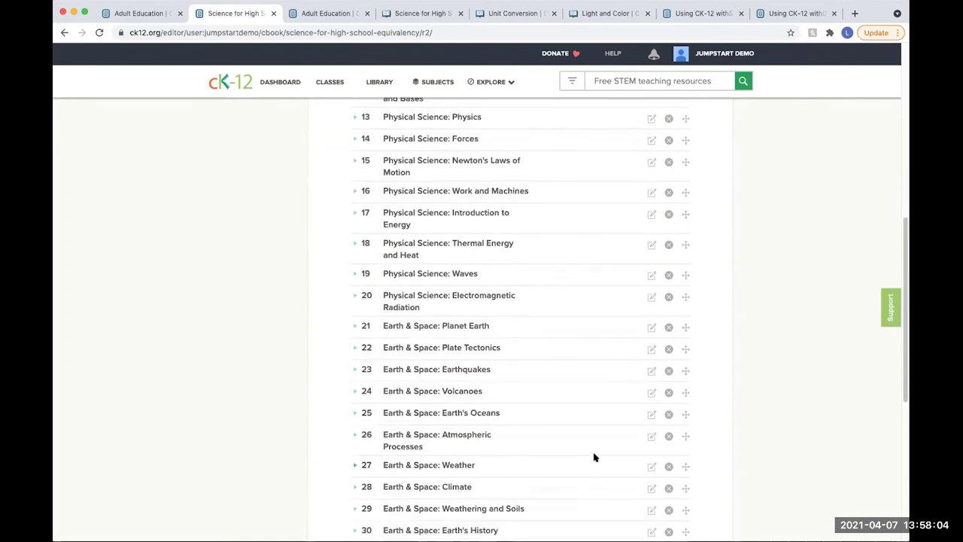
pyautogui.scroll(-2, 443, 448)
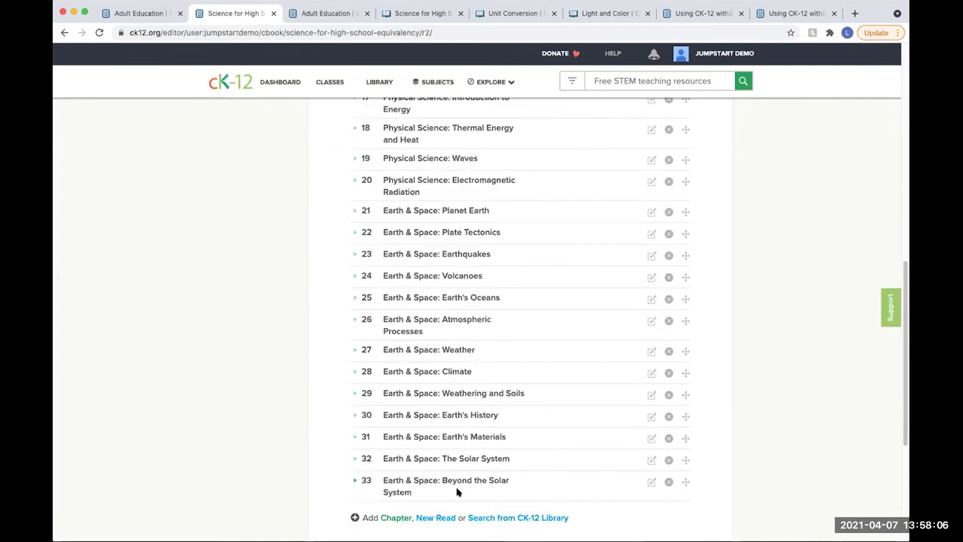
pyautogui.click(668, 483)
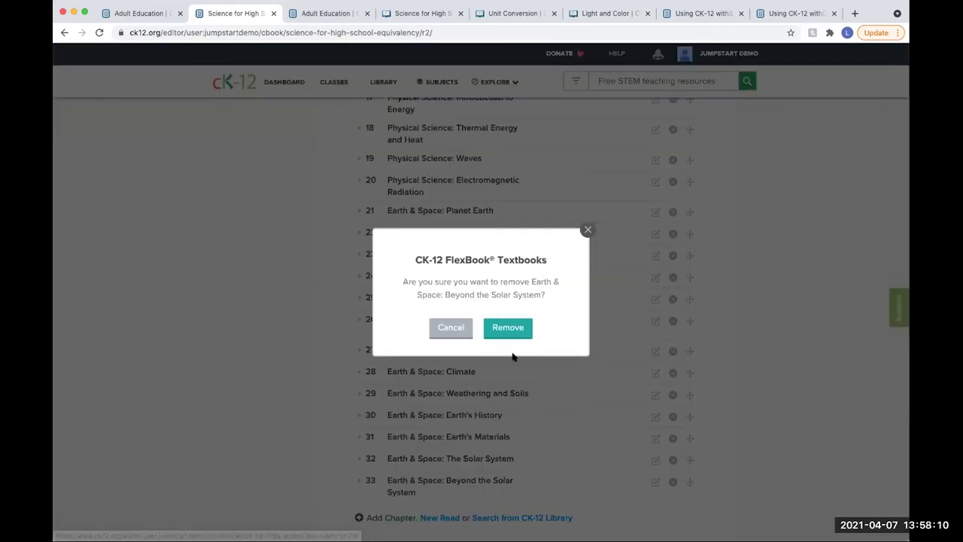
pyautogui.click(504, 332)
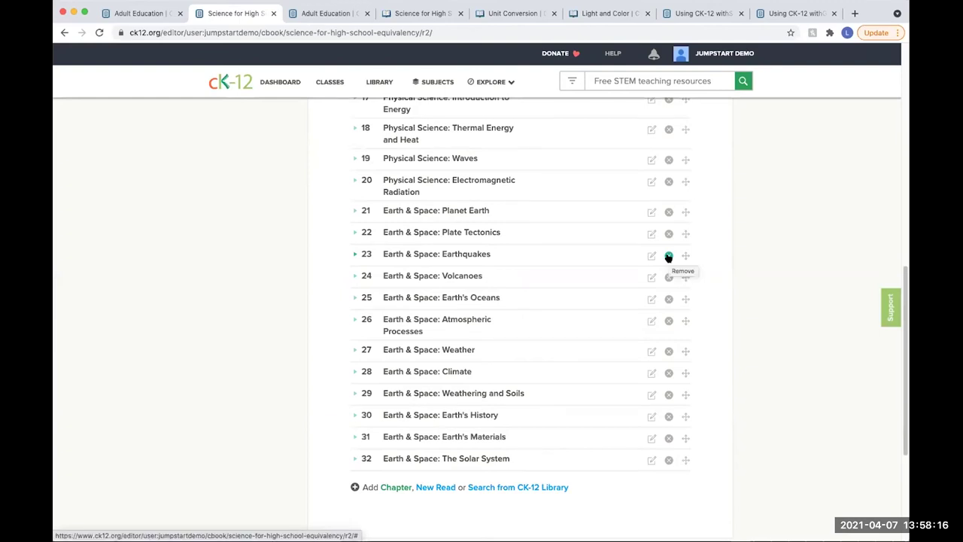
# - Remove the Earth & Space: Earthquakes and Earth & Space: Volcanoes chapters from the table of contents
pyautogui.click(668, 257)
pyautogui.click(505, 330)
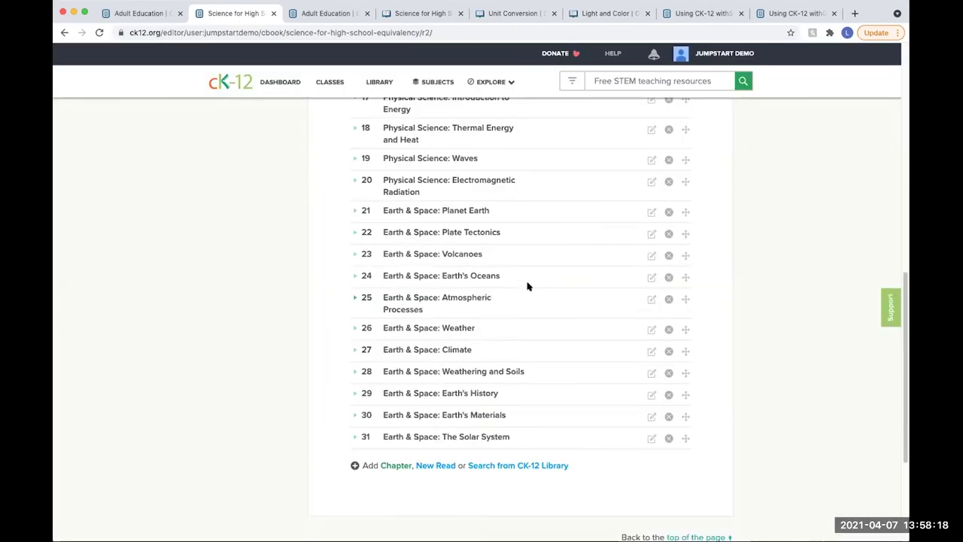
pyautogui.click(669, 256)
pyautogui.click(502, 329)
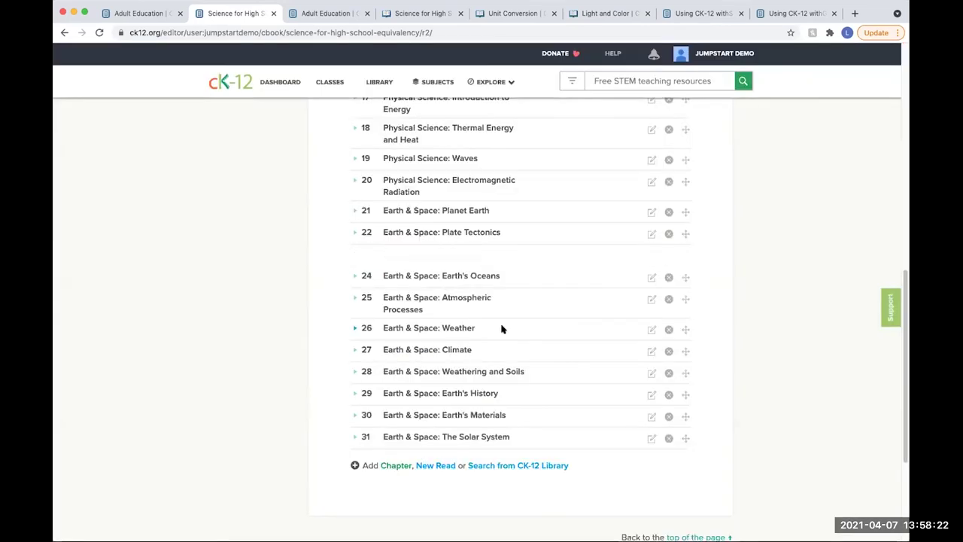
# - Add a new chapter at the end of the table of contents, after Earth & Space: The Solar System
pyautogui.scroll(2, 502, 329)
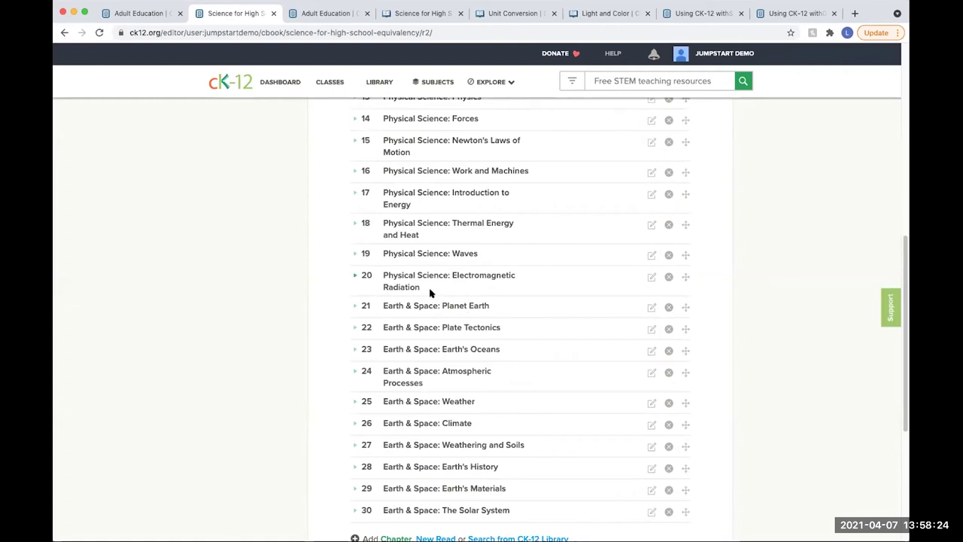
pyautogui.scroll(10, 475, 458)
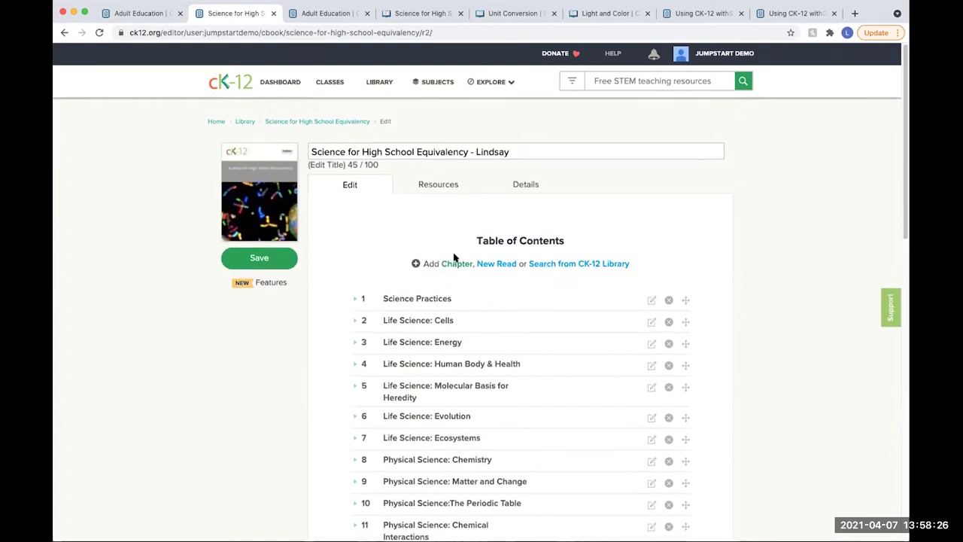
pyautogui.scroll(-5, 457, 258)
pyautogui.scroll(-5, 458, 258)
pyautogui.click(409, 280)
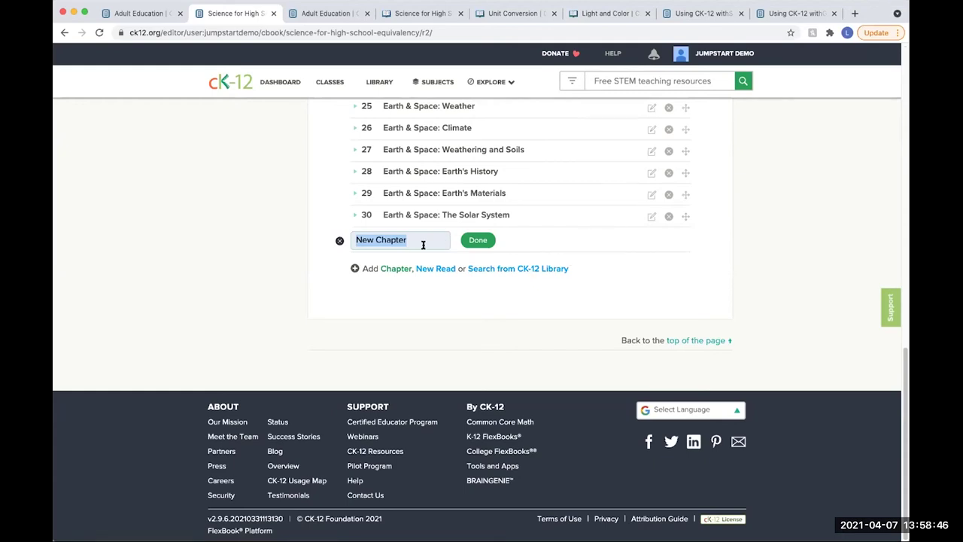
# - Expand the Life Science: Cells chapter and move the Cell Theory reading above Characteristics of Life
pyautogui.scroll(7, 590, 308)
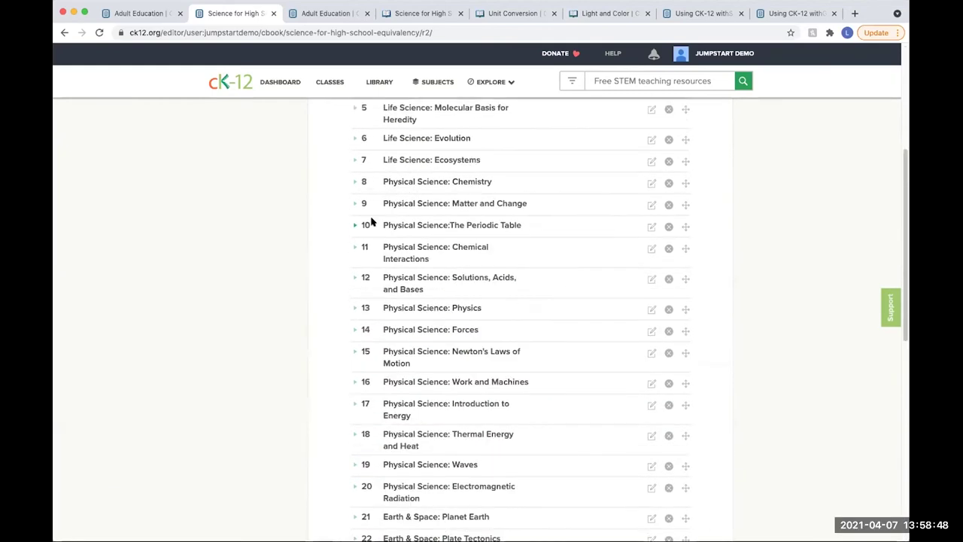
pyautogui.scroll(3, 371, 221)
pyautogui.click(354, 236)
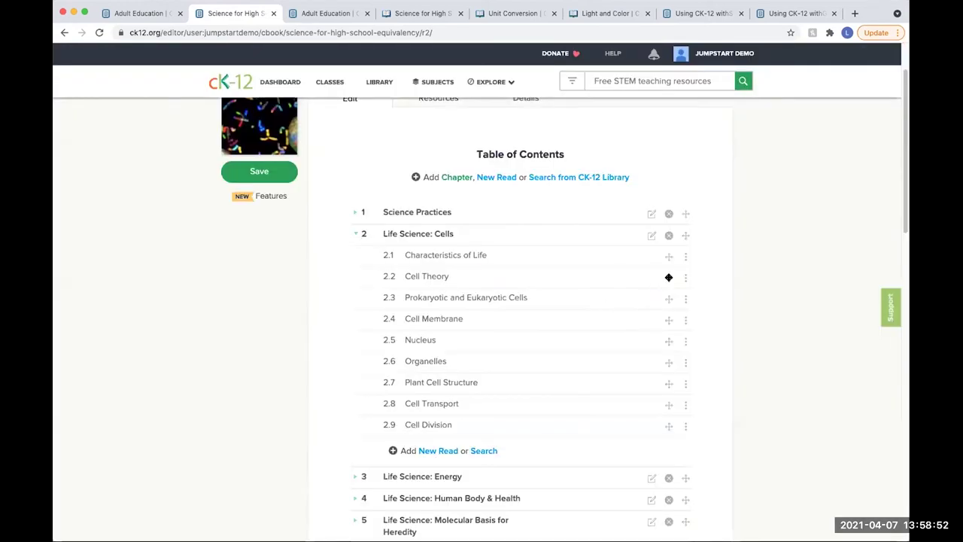
pyautogui.moveTo(668, 277); pyautogui.dragTo(667, 254)
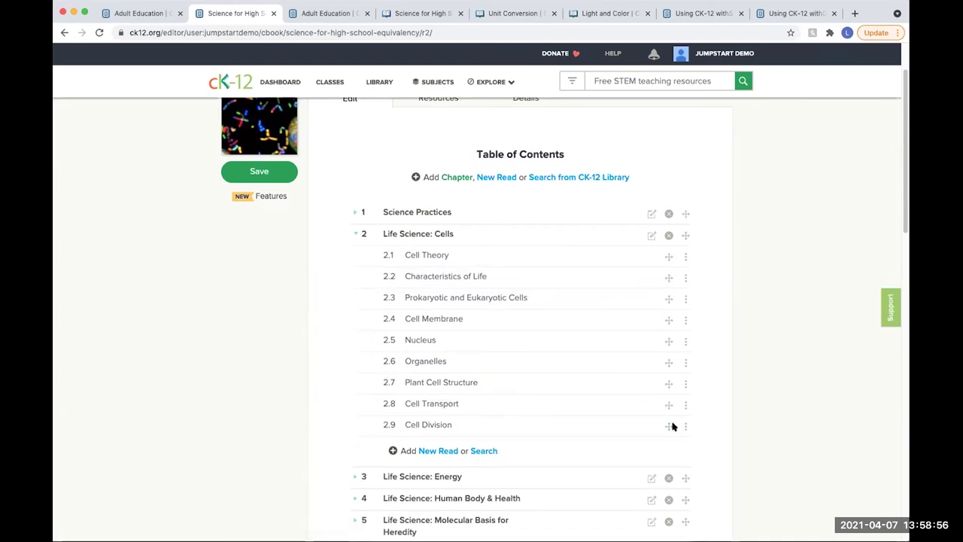
# - Remove the Cell Division reading from the Life Science: Cells chapter
pyautogui.click(686, 426)
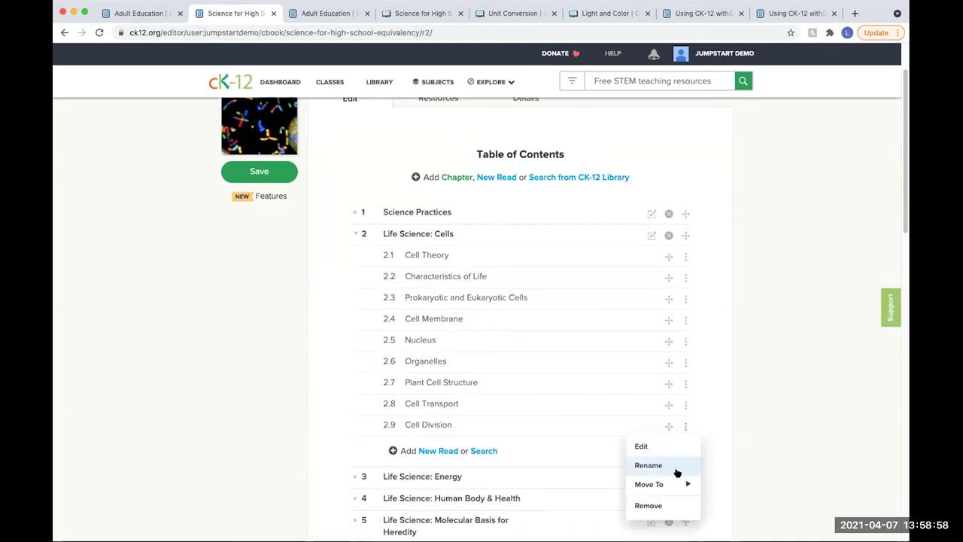
pyautogui.click(665, 503)
pyautogui.click(524, 331)
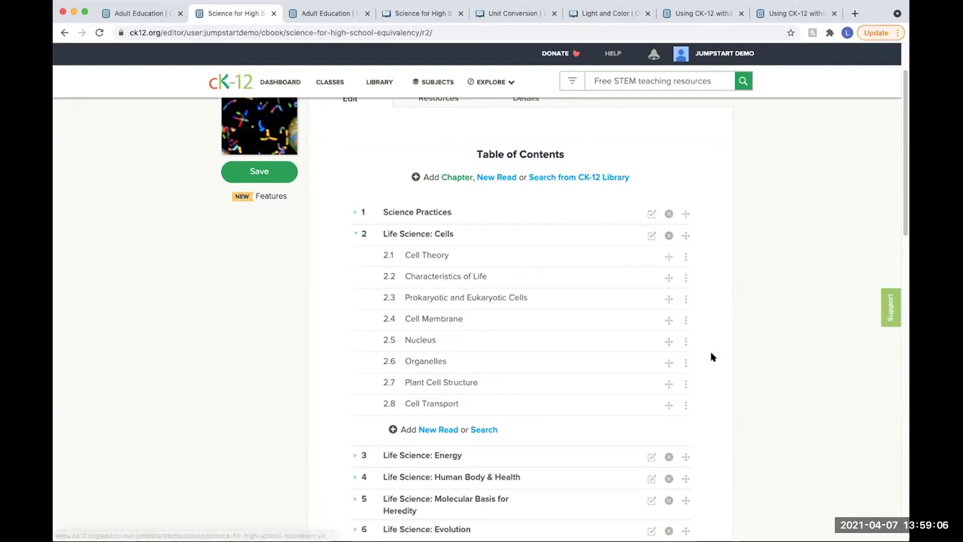
# - Try to save the customized Science for High School Equivalency FlexBook
pyautogui.scroll(2, 711, 354)
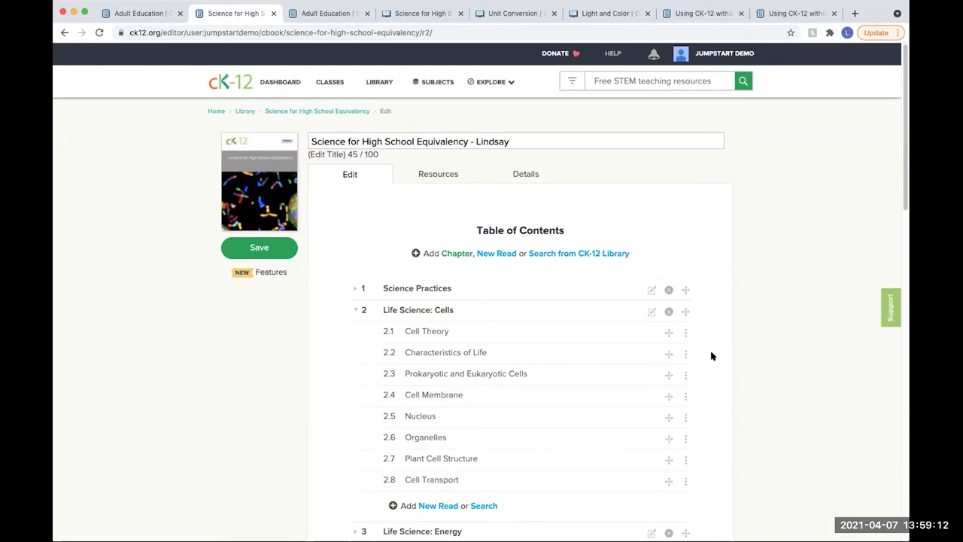
pyautogui.click(271, 255)
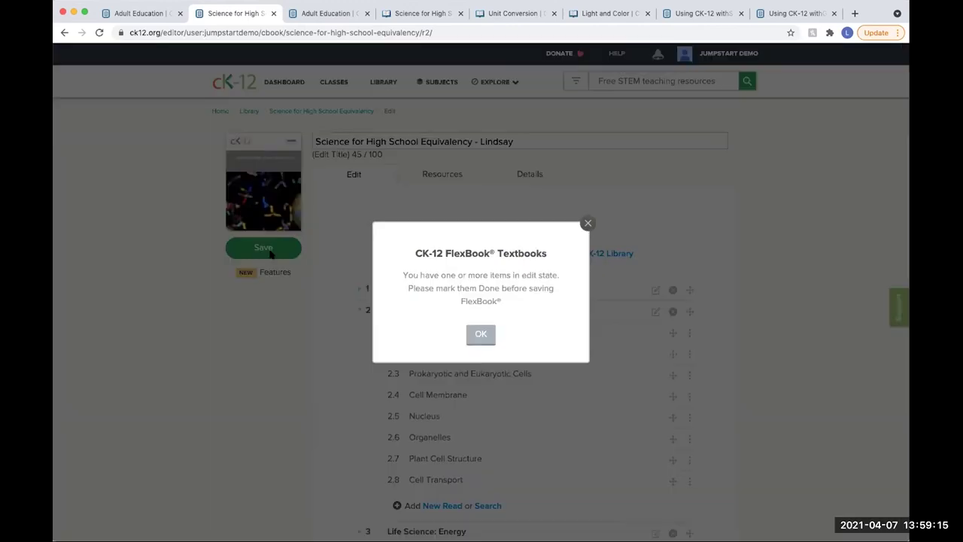
pyautogui.click(481, 333)
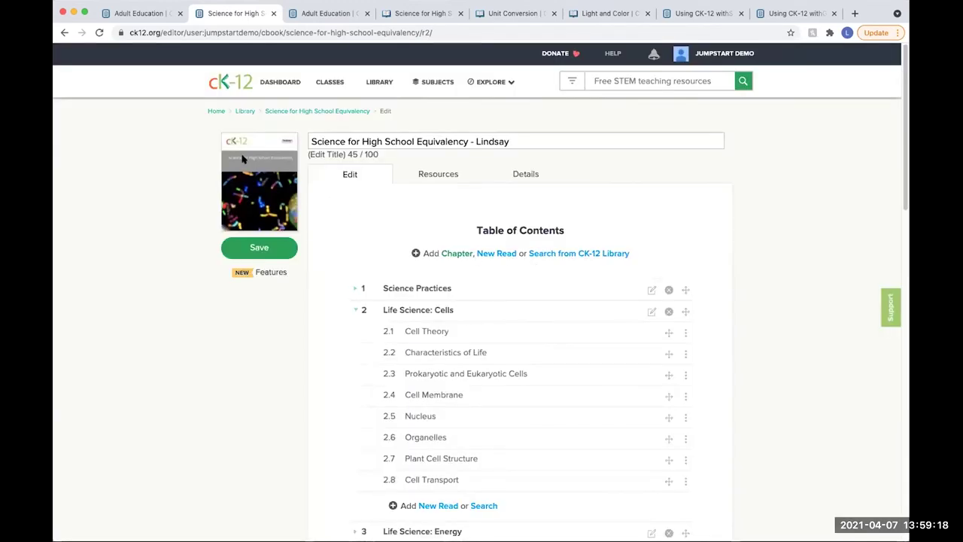
pyautogui.click(262, 248)
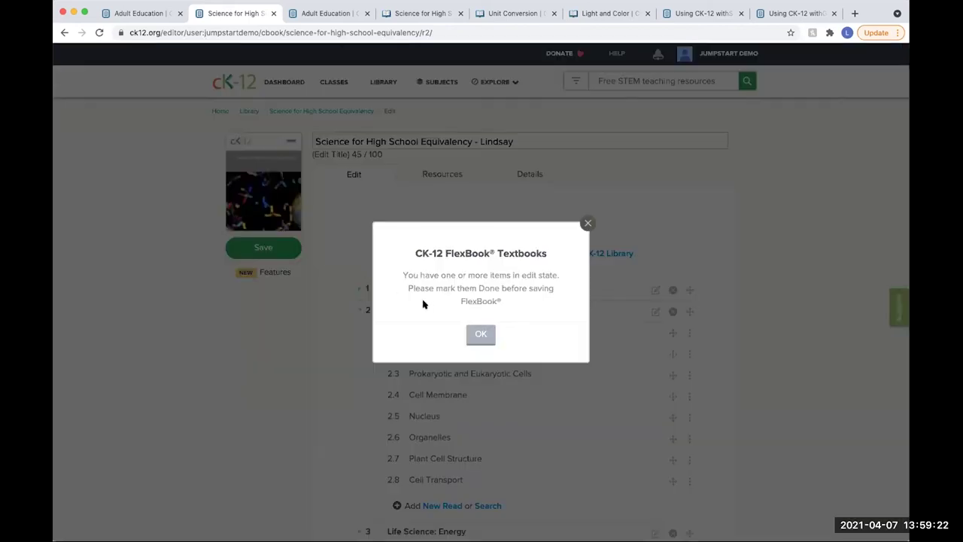
pyautogui.click(481, 334)
# - Discard the unfinished new chapter at the end of the table of contents
pyautogui.scroll(-15, 430, 338)
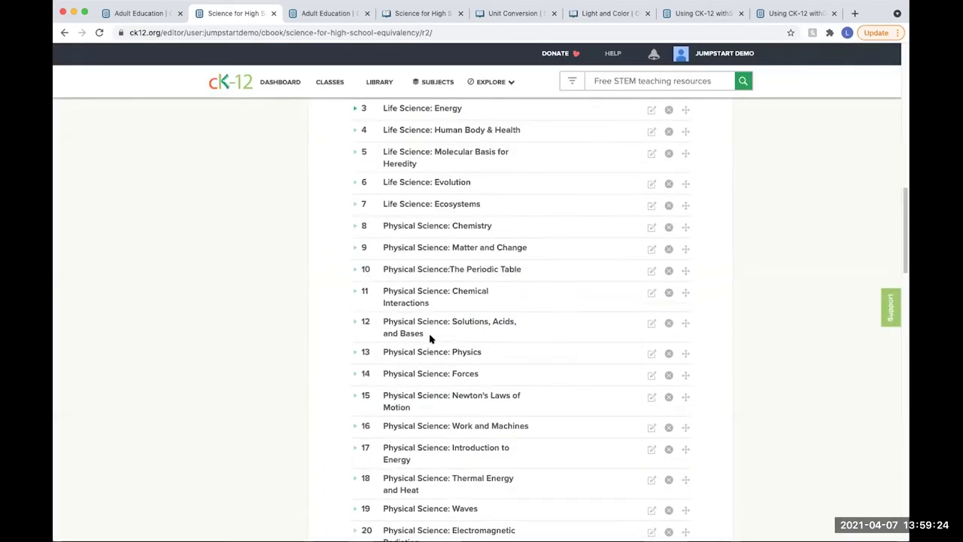
pyautogui.click(340, 242)
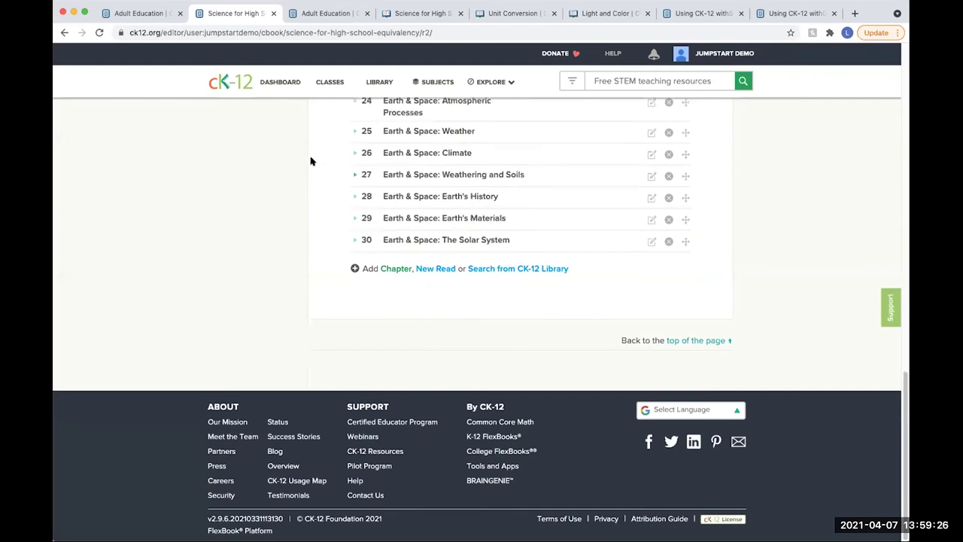
pyautogui.scroll(15, 312, 161)
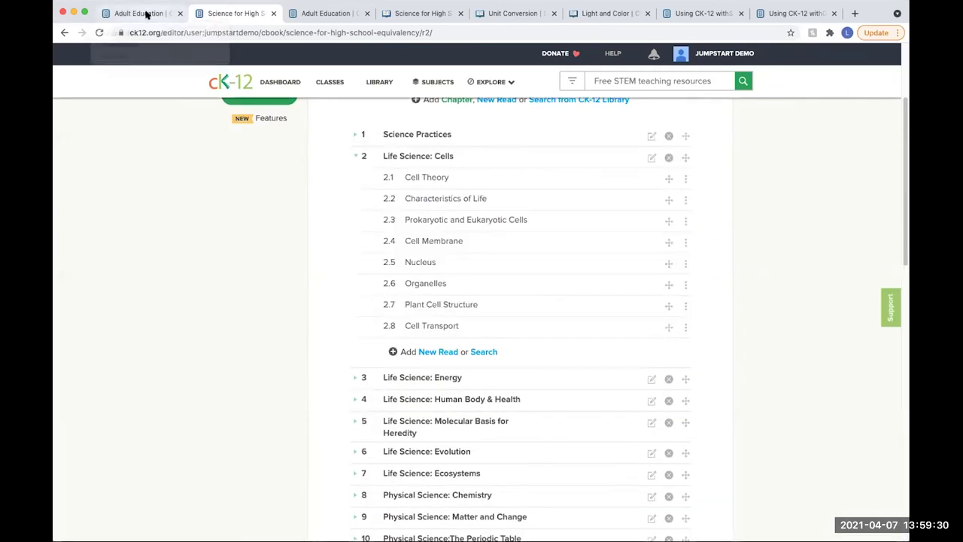
# - Go from the Adult Education page to the CK-12 teacher home page and examine its Explore resources, subject list and search
pyautogui.click(147, 15)
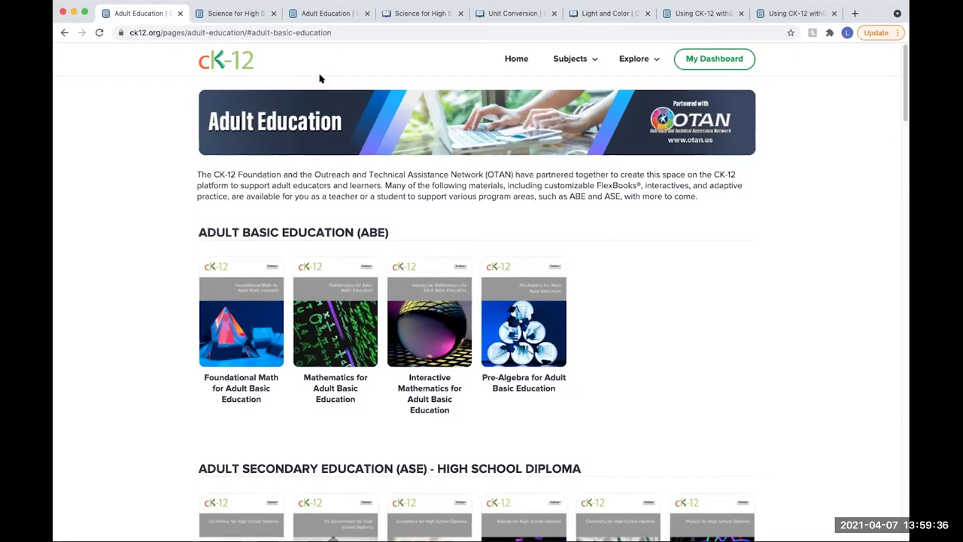
pyautogui.click(210, 63)
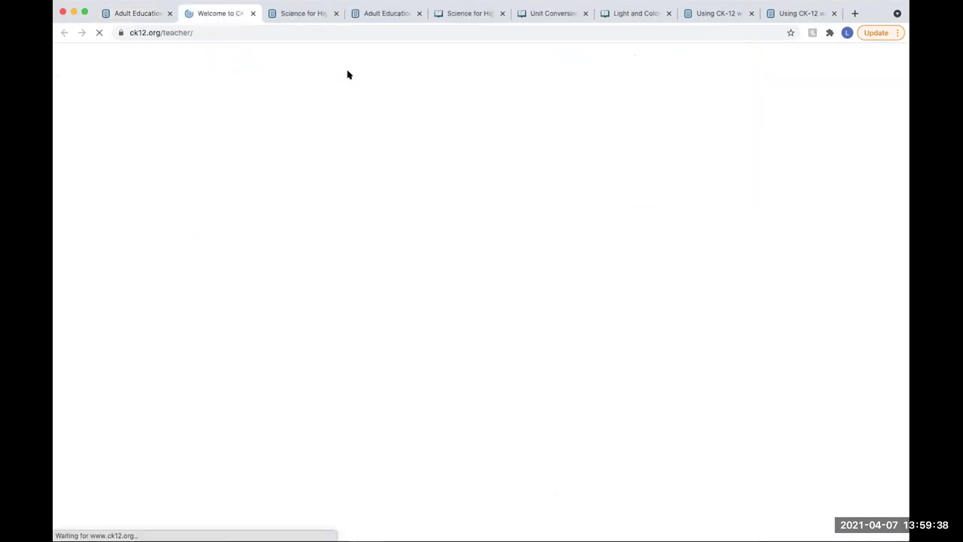
pyautogui.moveTo(489, 81)
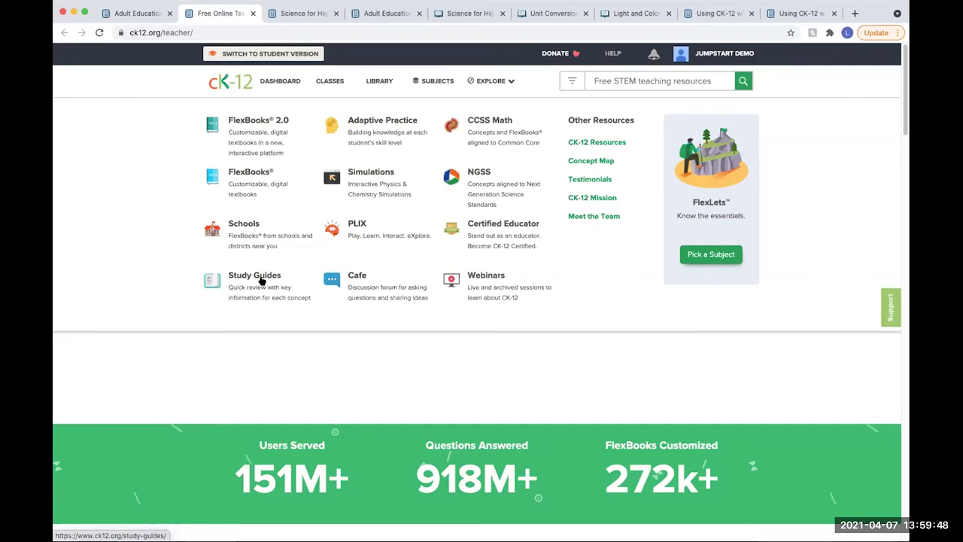
pyautogui.scroll(-8, 261, 280)
pyautogui.scroll(3, 477, 340)
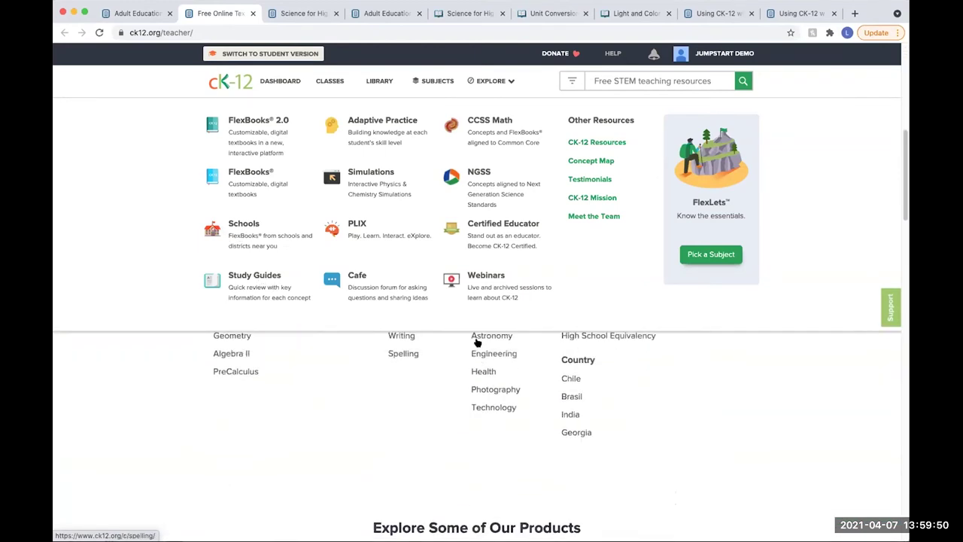
pyautogui.click(620, 82)
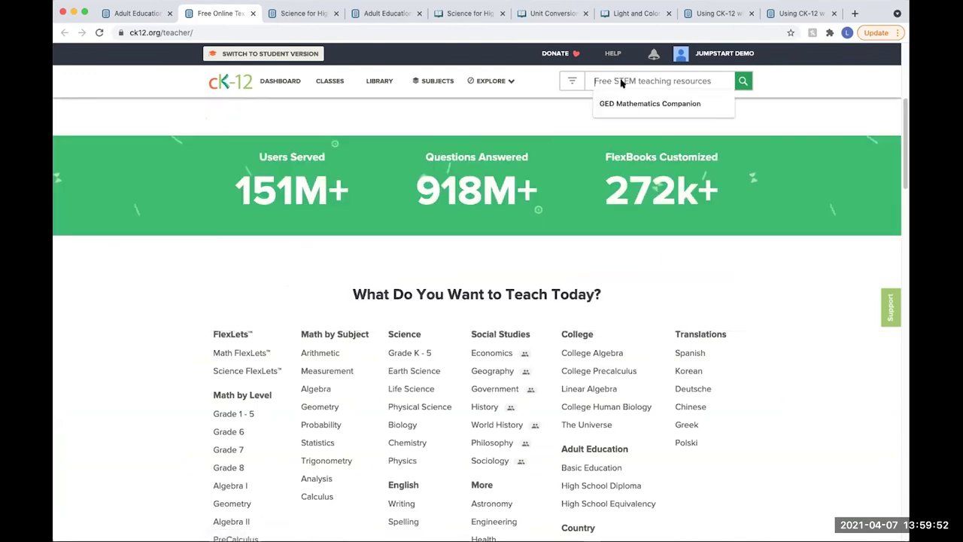
pyautogui.click(812, 126)
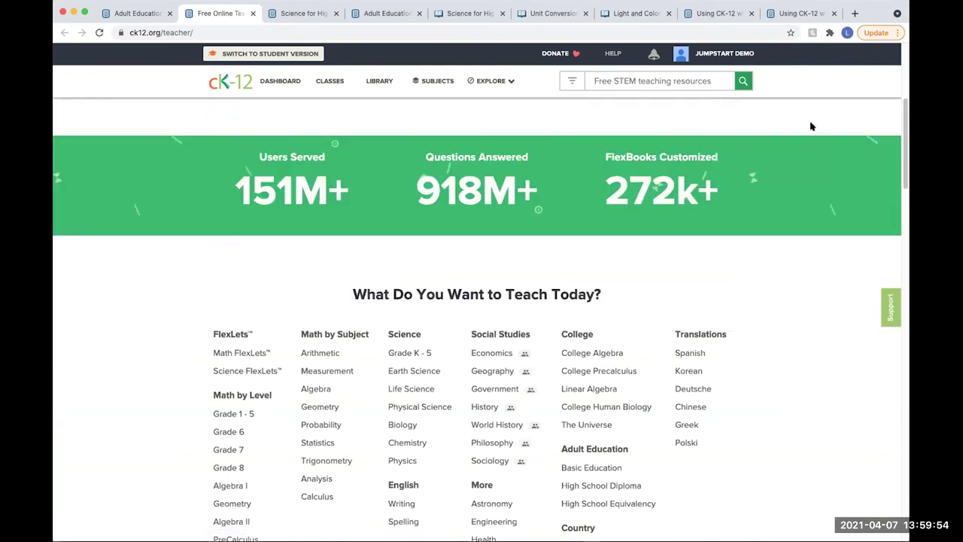
# - Open the Pre-Algebra for Adult Basic Education FlexBook through the Basic Education listing and expand its Integer Exponents and Scientific Notation chapter
pyautogui.scroll(-3, 512, 139)
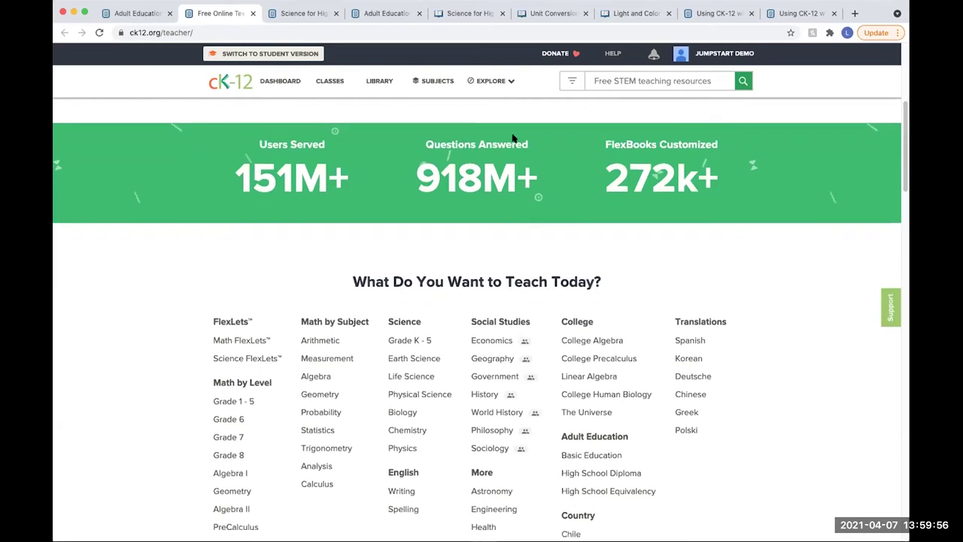
pyautogui.click(590, 317)
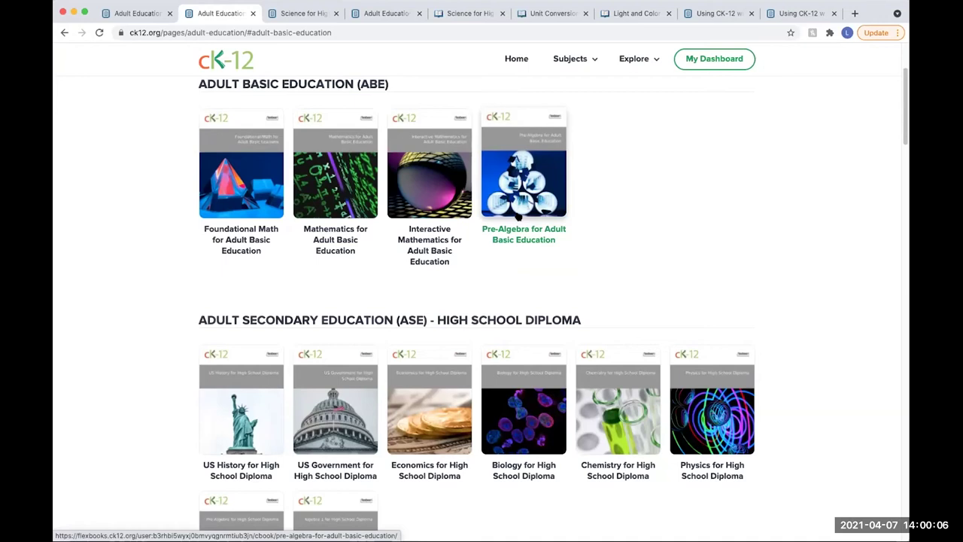
pyautogui.click(505, 193)
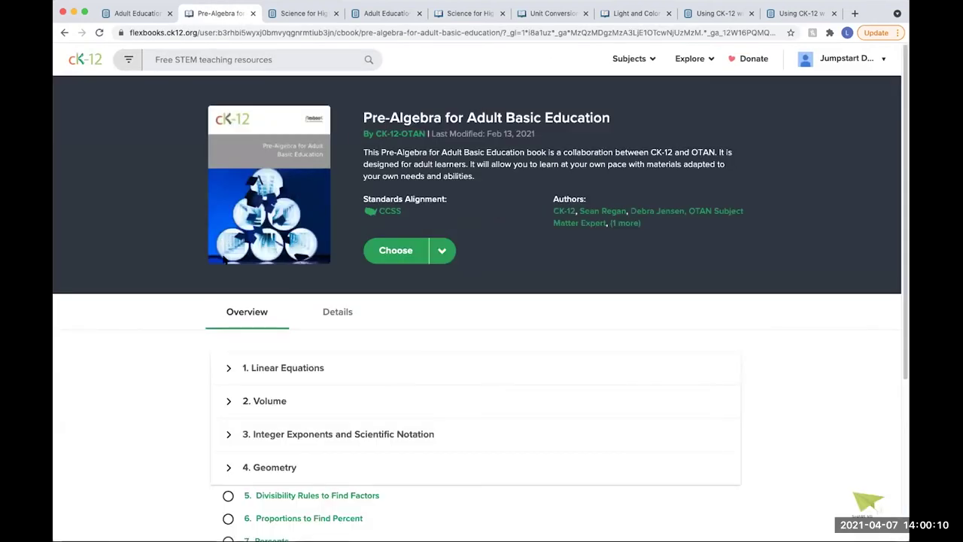
pyautogui.scroll(-3, 202, 269)
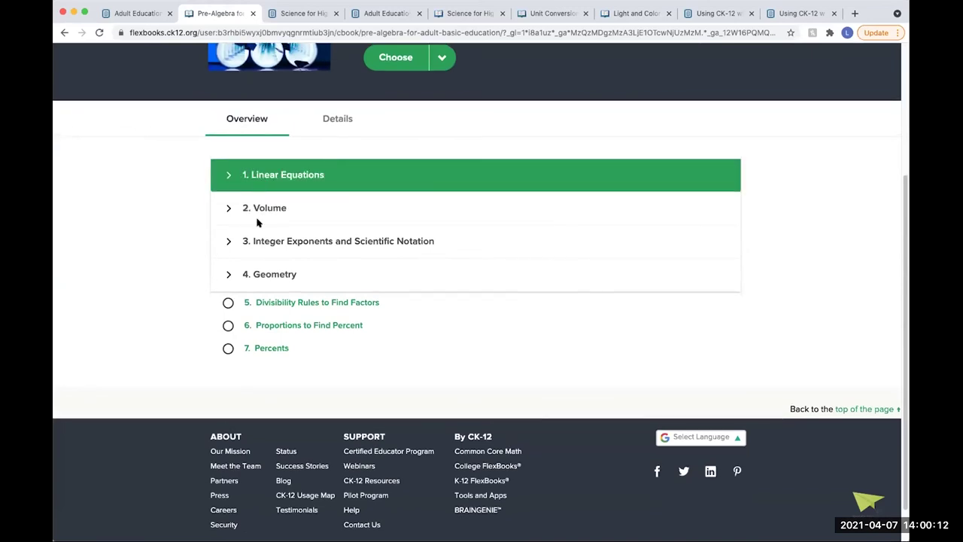
pyautogui.click(227, 242)
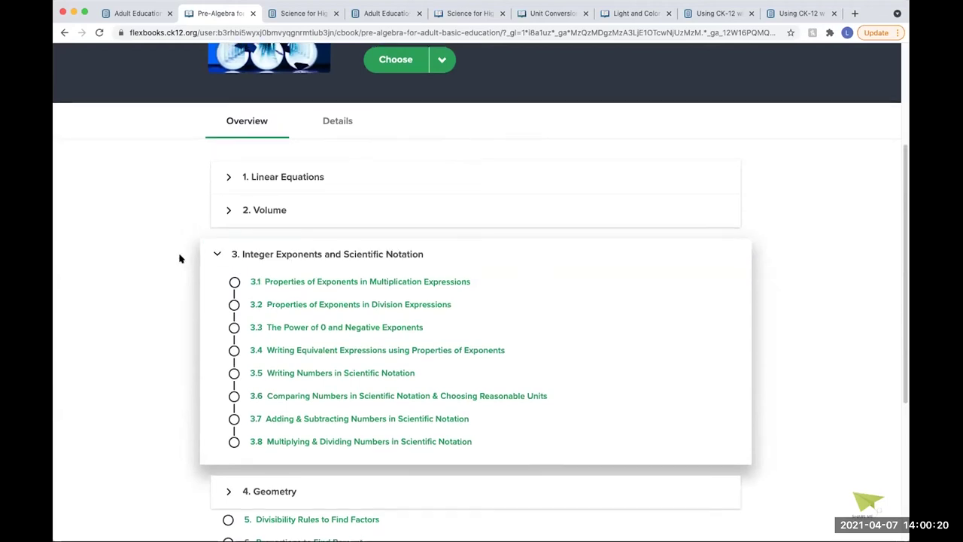
# - Open lesson 1.1 Writing Equations with Variables from the Linear Equations chapter of the Pre-Algebra FlexBook
pyautogui.scroll(3, 181, 258)
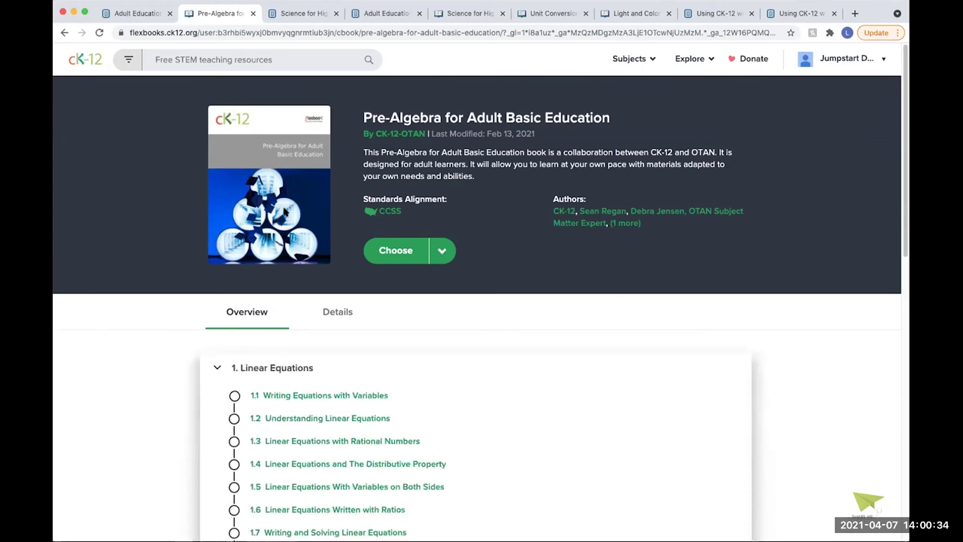
pyautogui.scroll(-3, 285, 213)
pyautogui.click(286, 233)
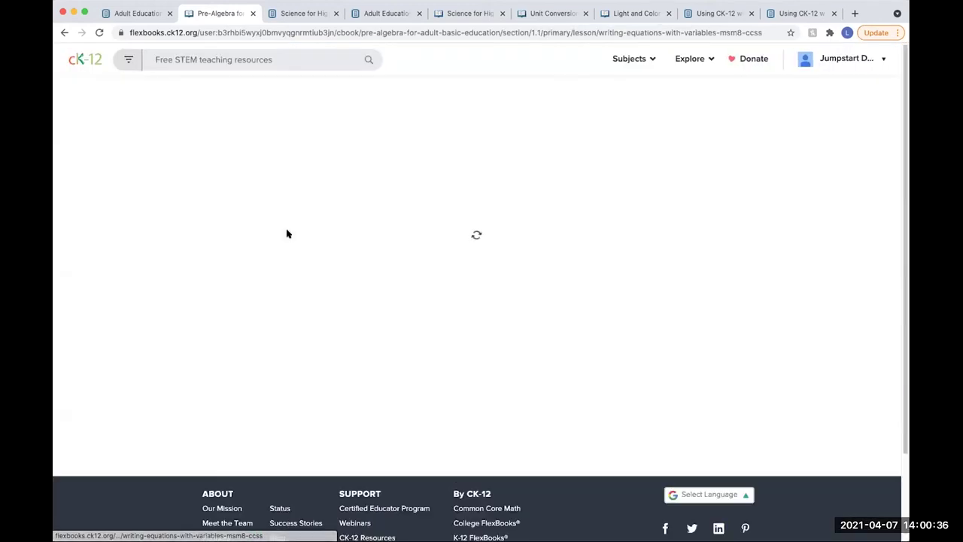
pyautogui.scroll(-5, 690, 368)
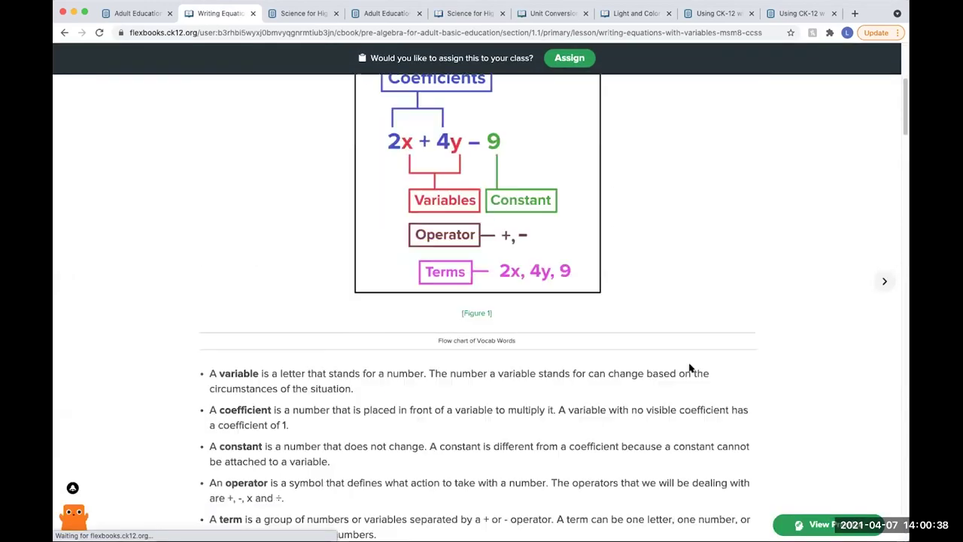
# - Translate the Writing Equations with Variables lesson into Spanish using the language selector in the page footer
pyautogui.moveTo(903, 128); pyautogui.dragTo(908, 526)
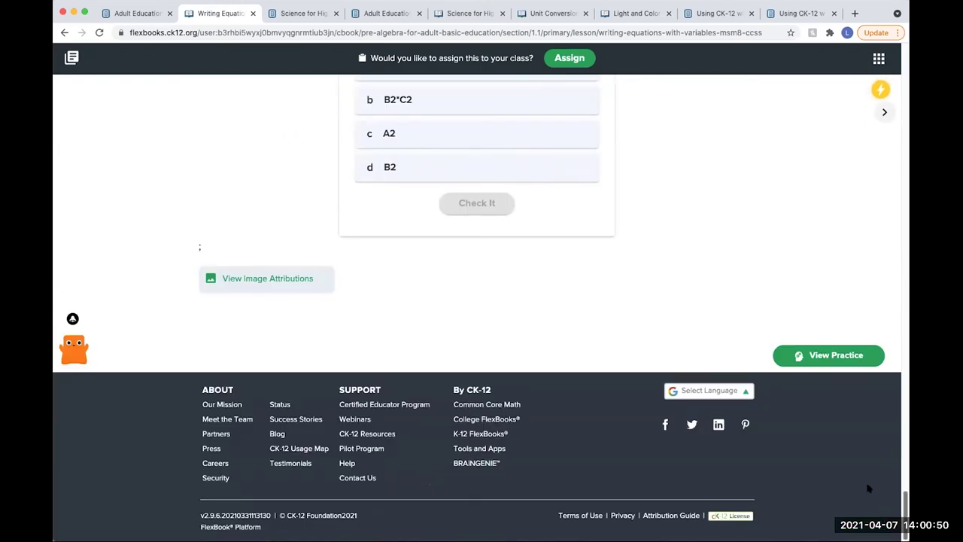
pyautogui.click(739, 393)
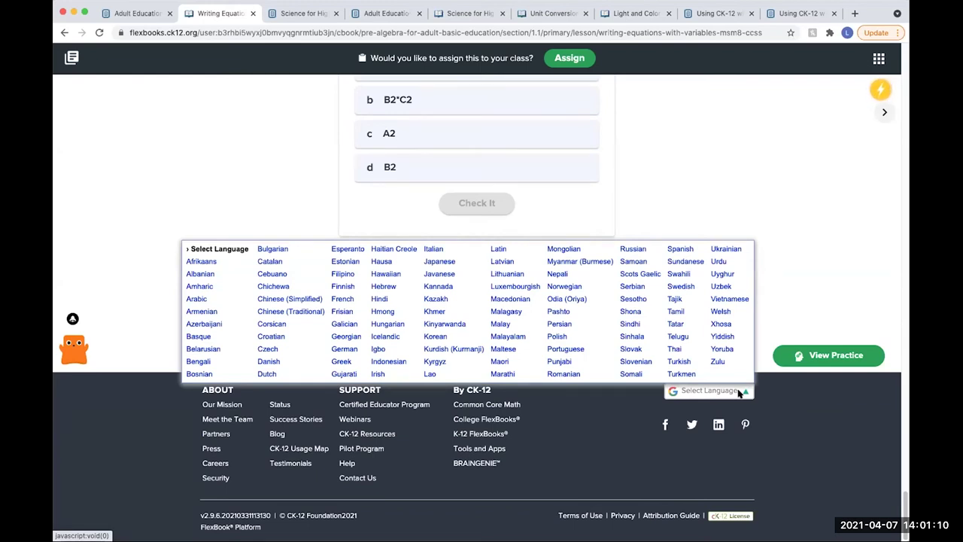
pyautogui.click(674, 250)
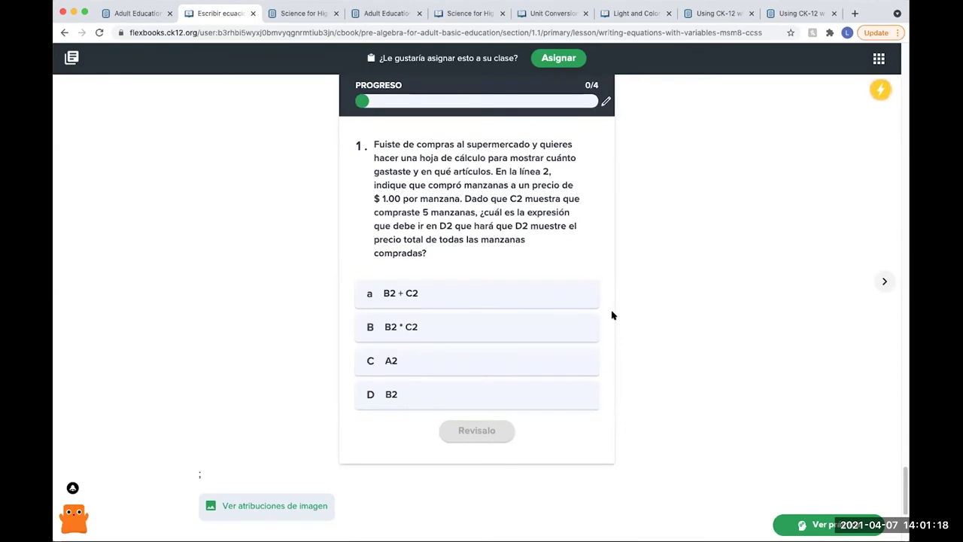
# - Translate the lesson page into Samoan, and return its language to English
pyautogui.scroll(-5, 612, 316)
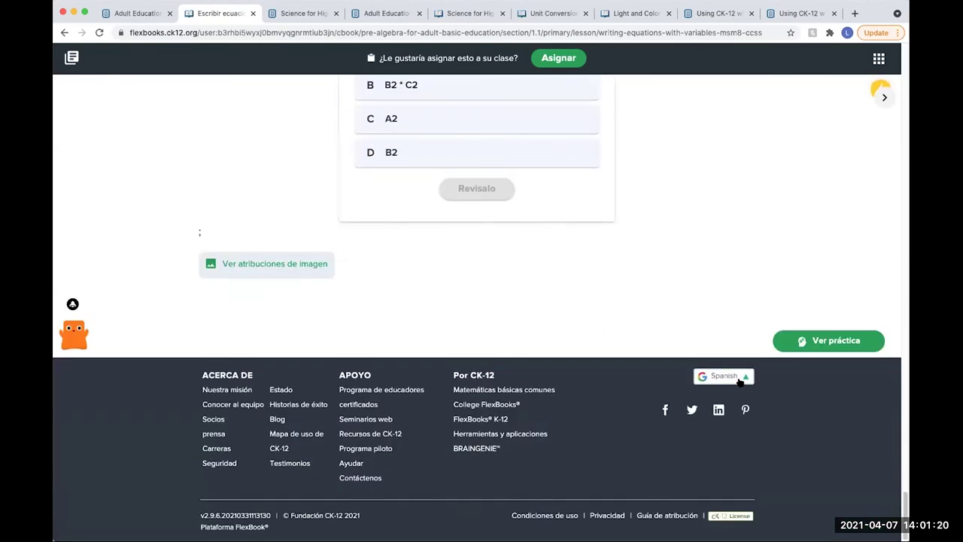
pyautogui.click(739, 378)
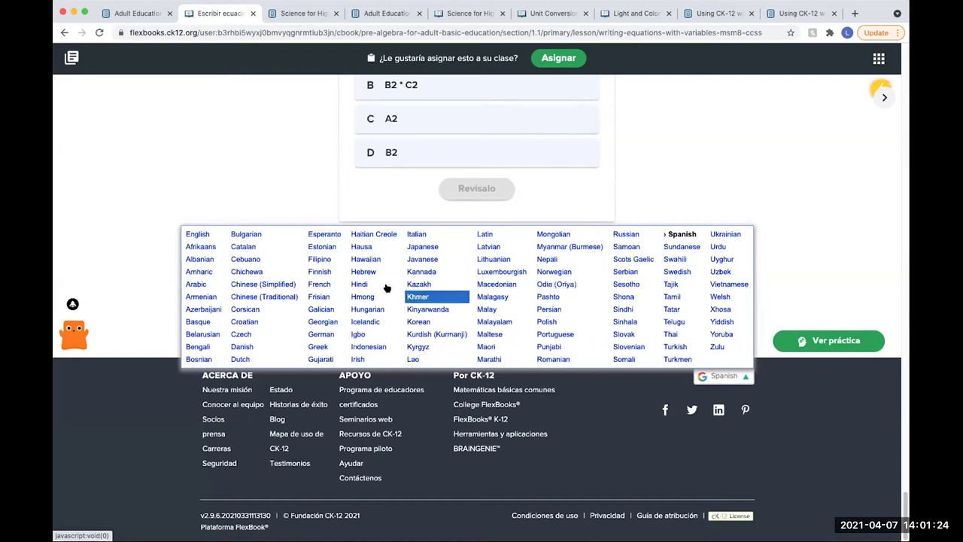
pyautogui.click(638, 250)
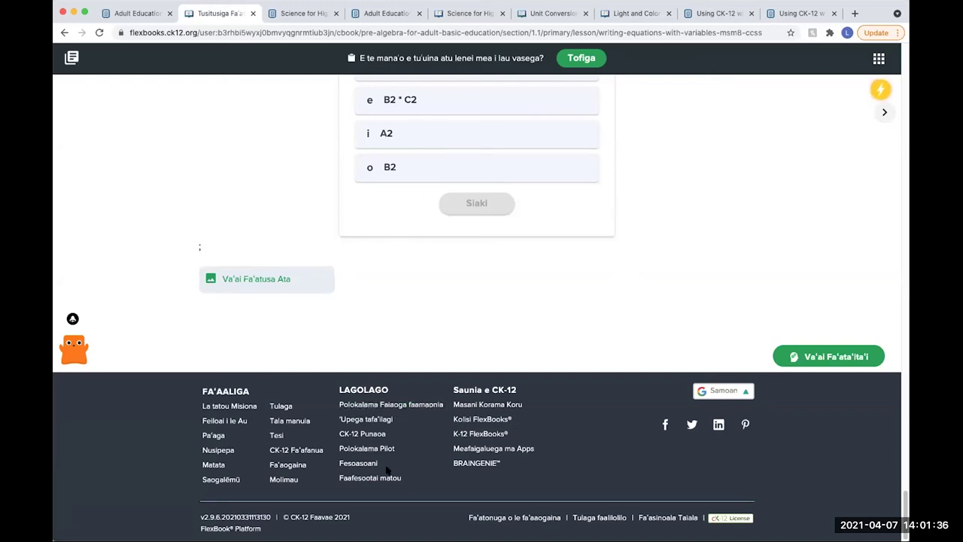
pyautogui.click(730, 396)
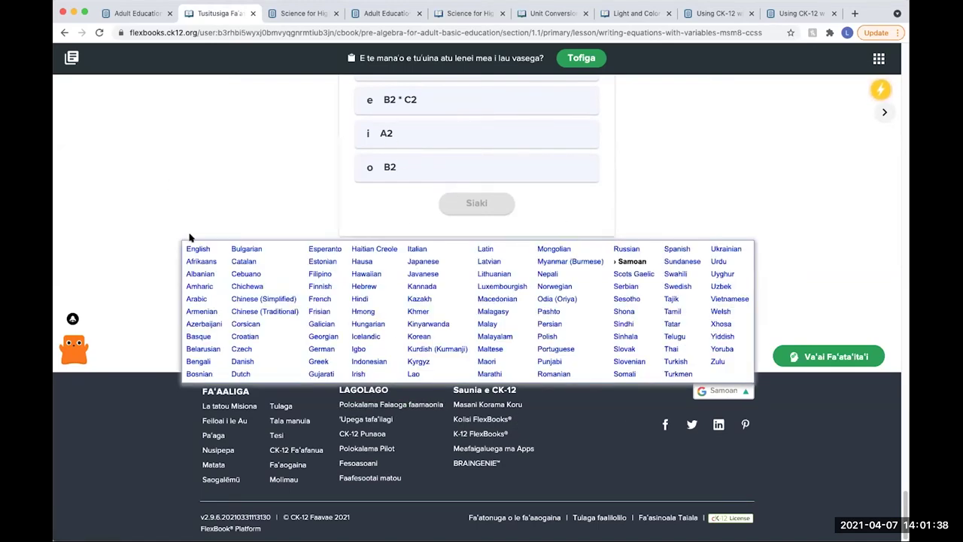
pyautogui.click(193, 248)
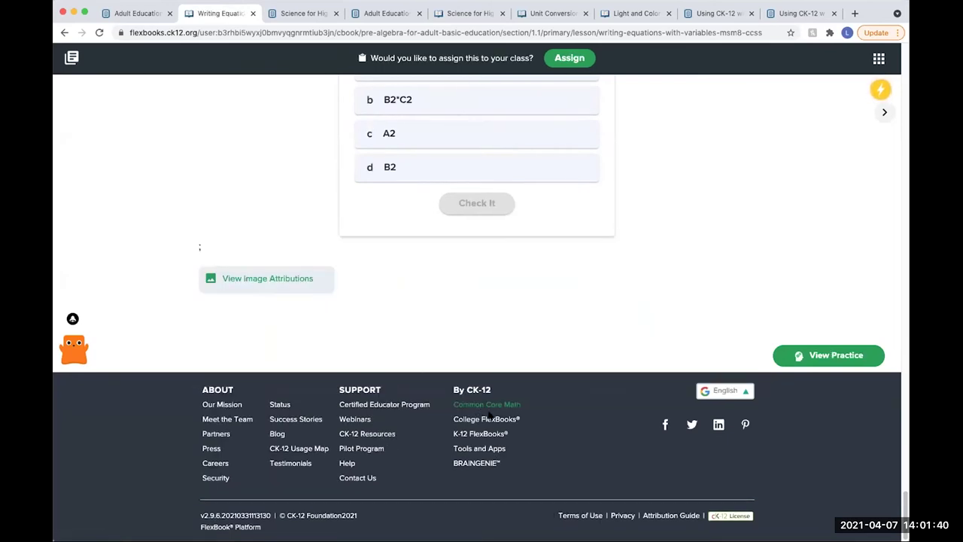
# - View the platform choices for assigning the lesson to a class, and close them without assigning it
pyautogui.scroll(10, 490, 407)
pyautogui.scroll(15, 489, 414)
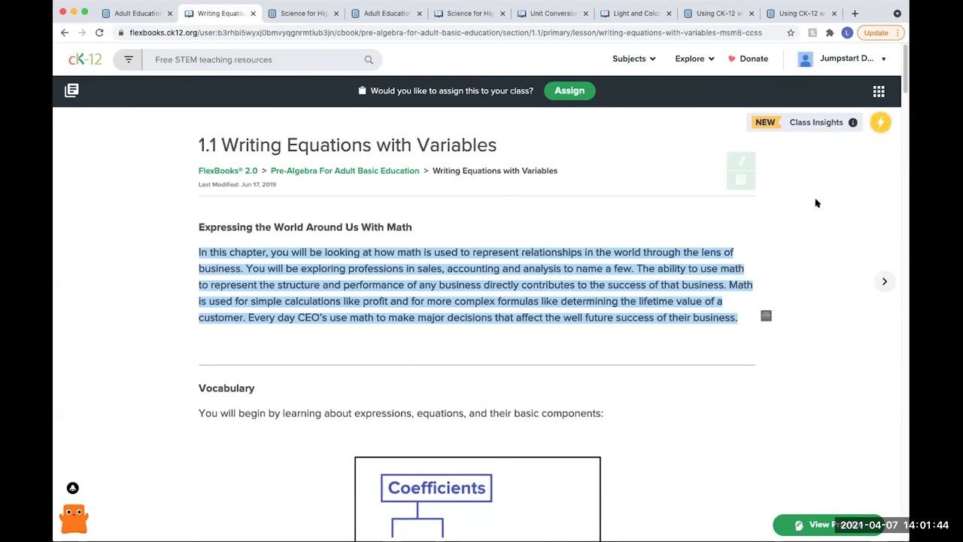
pyautogui.click(570, 91)
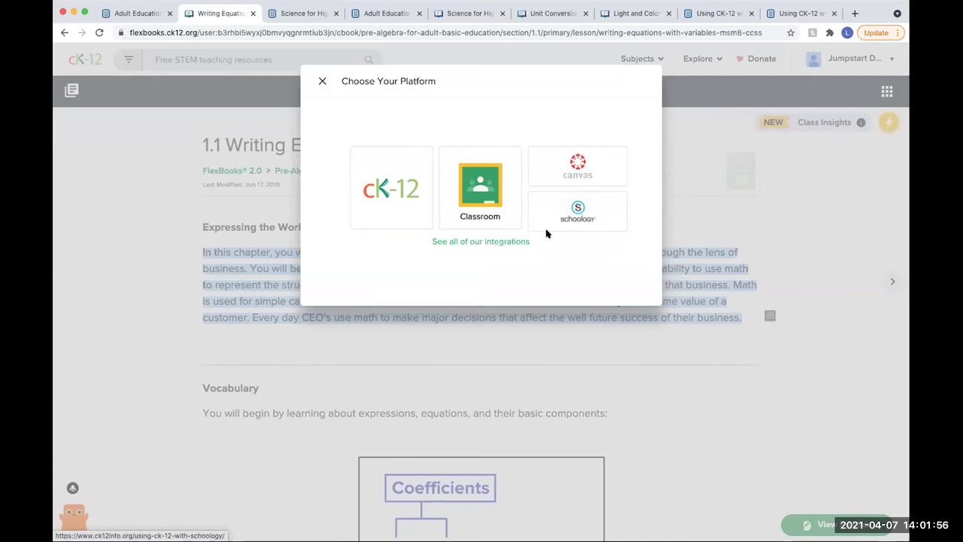
pyautogui.click(323, 81)
# - Open Class Insights for the lesson and load the demo class
pyautogui.click(881, 124)
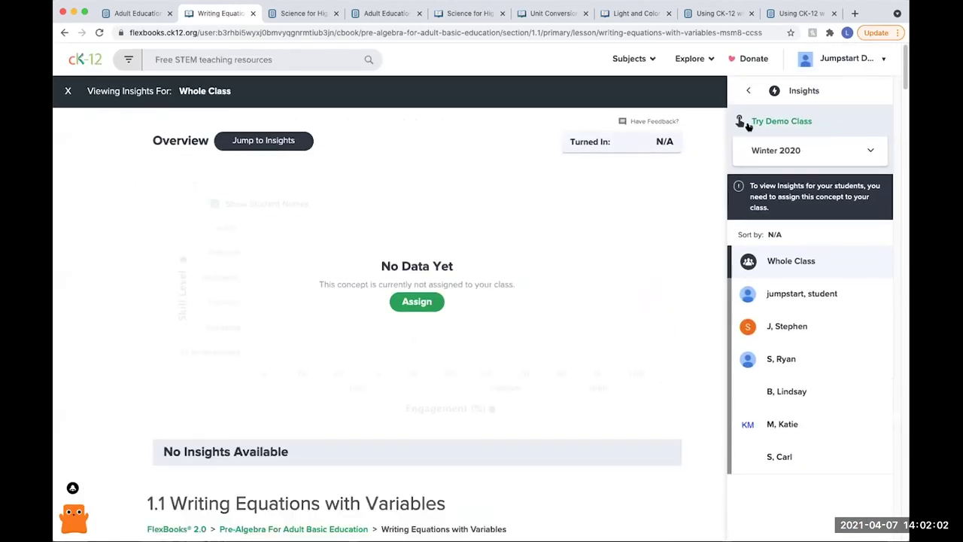
pyautogui.click(757, 121)
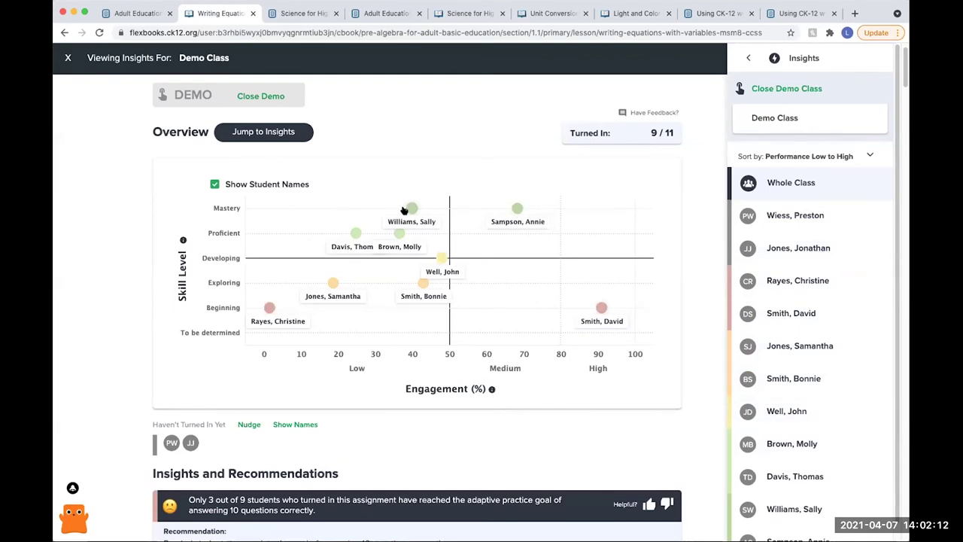
# - Examine the reading time, practice skill level and engagement of several individual demo students, and return to the demo class's overview
pyautogui.click(778, 246)
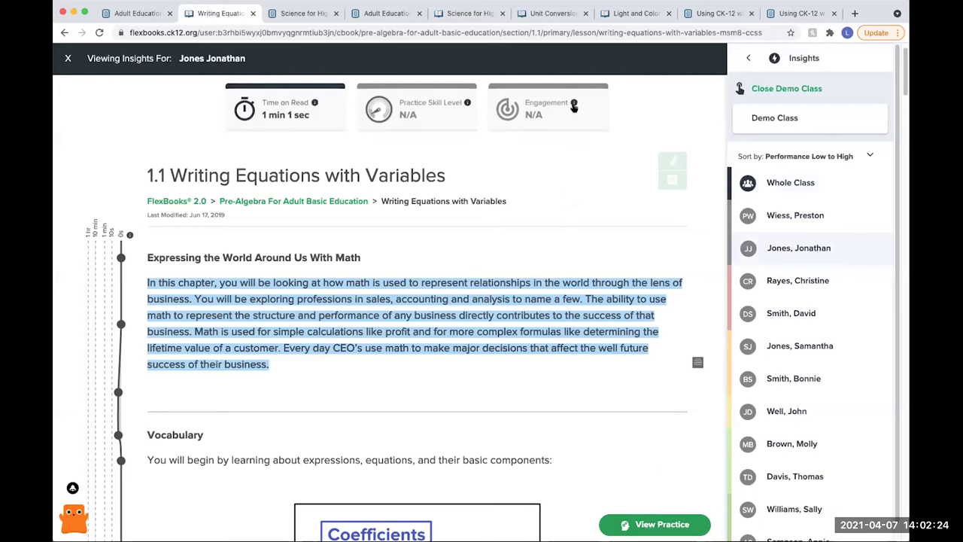
pyautogui.click(796, 380)
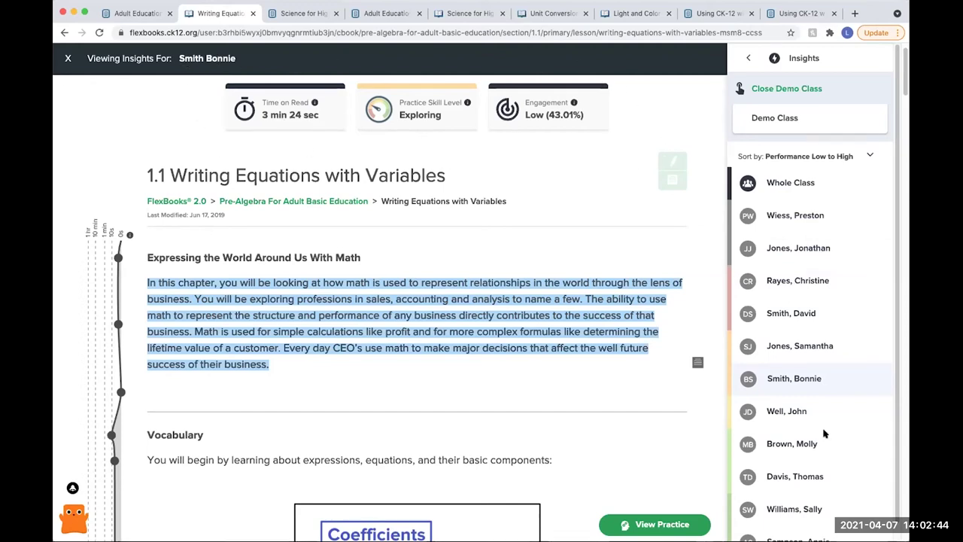
pyautogui.click(788, 442)
pyautogui.scroll(-1, 769, 344)
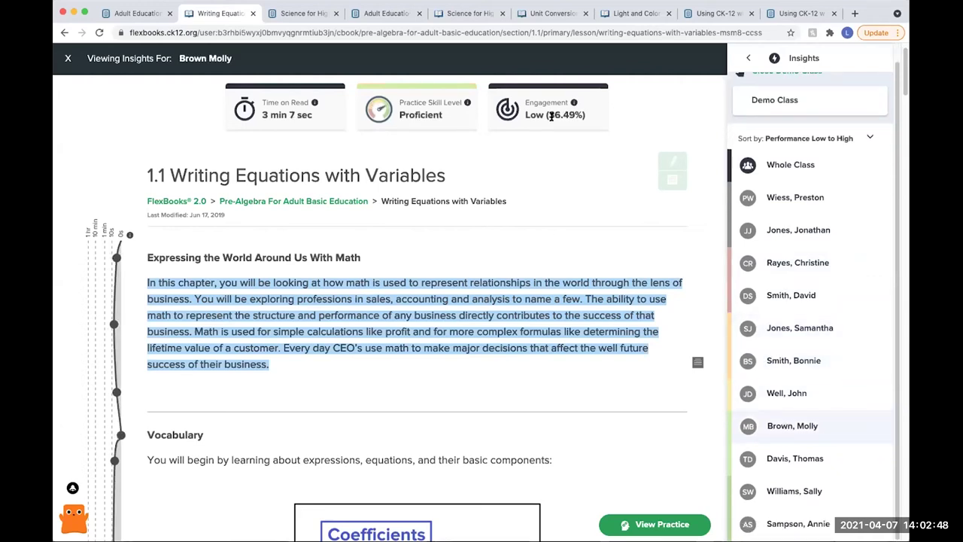
pyautogui.click(794, 491)
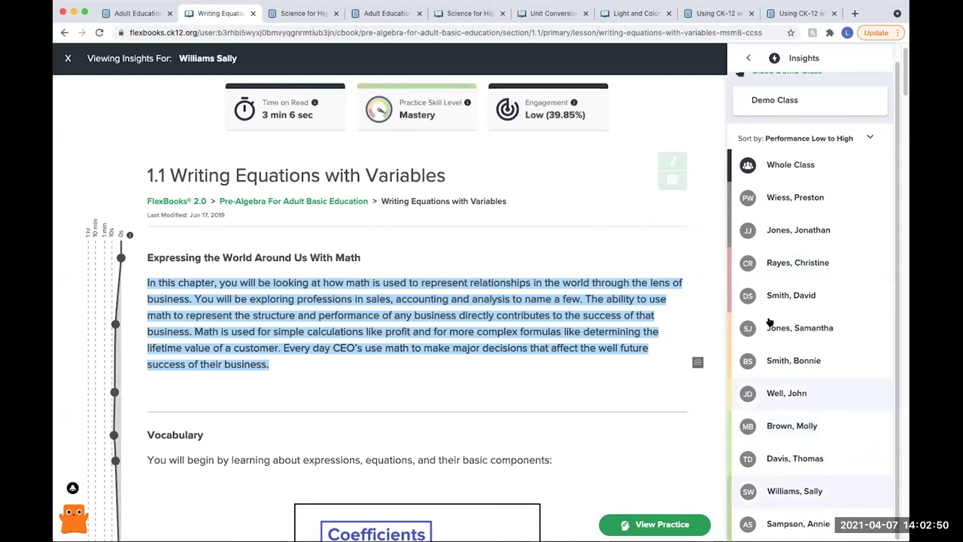
pyautogui.click(777, 238)
pyautogui.click(780, 267)
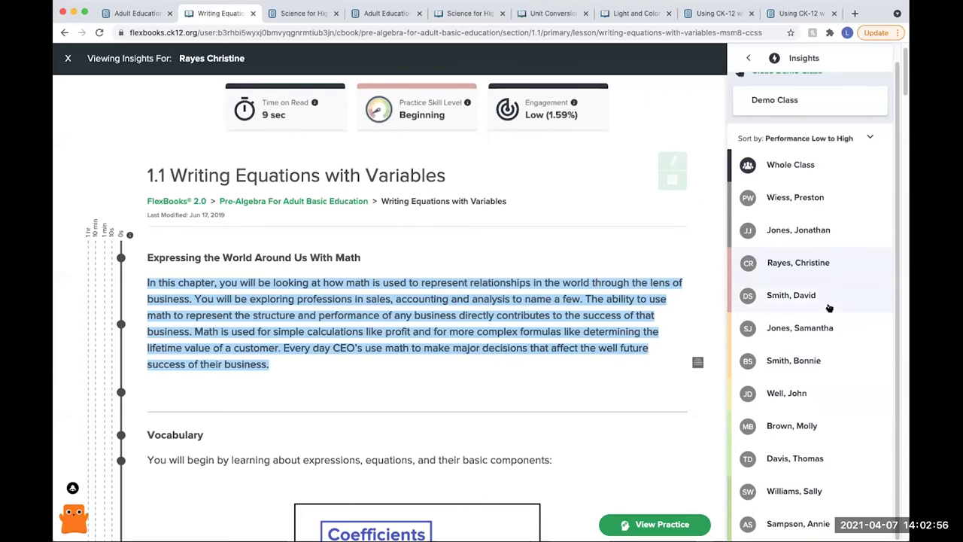
pyautogui.scroll(1, 770, 306)
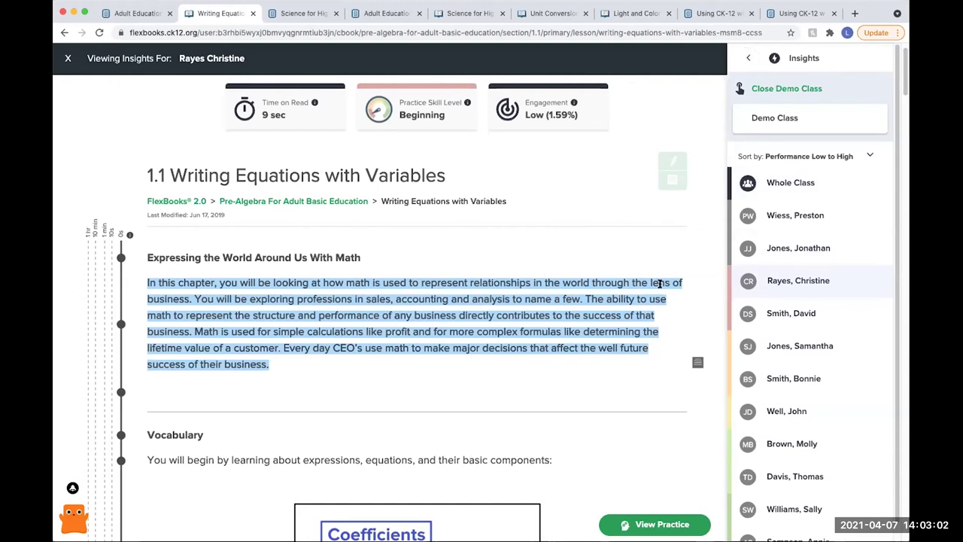
pyautogui.scroll(-3, 619, 283)
pyautogui.scroll(5, 647, 263)
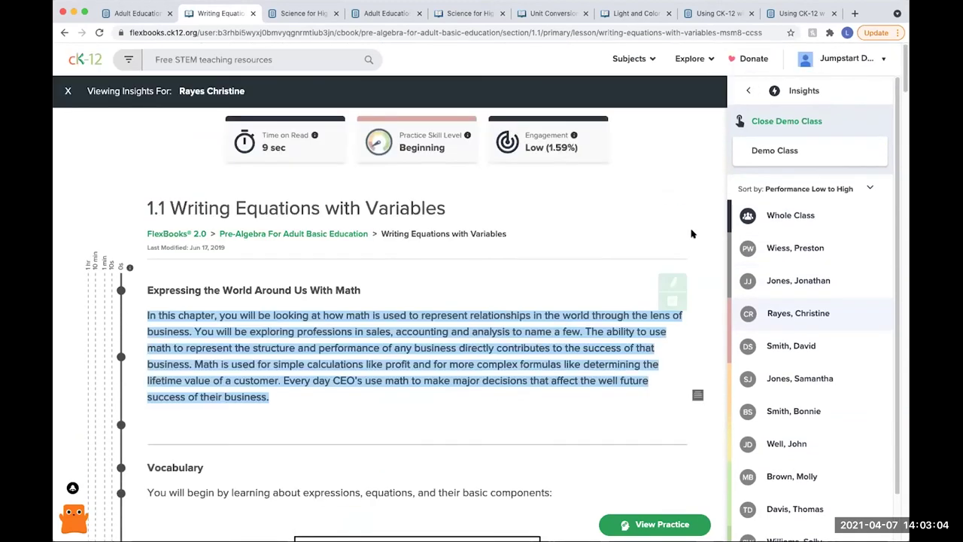
pyautogui.click(778, 216)
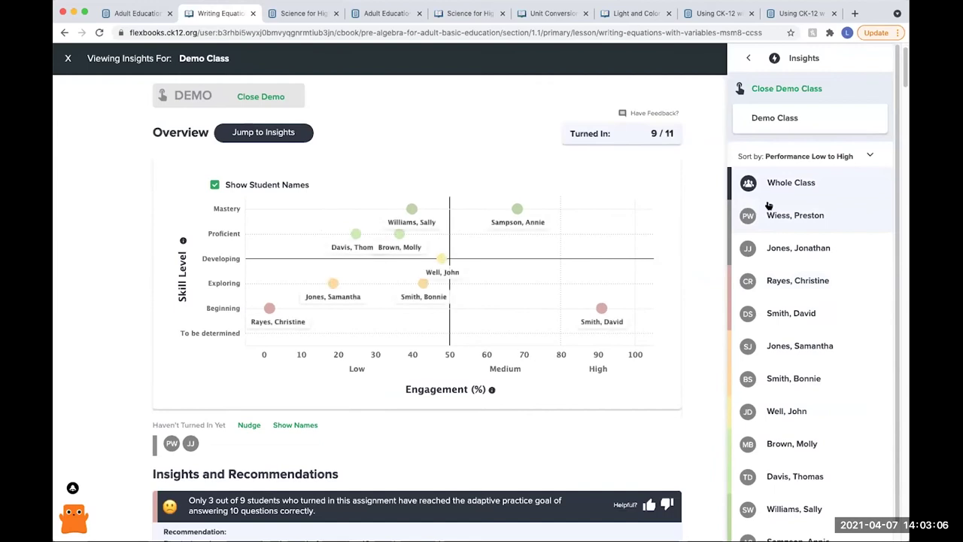
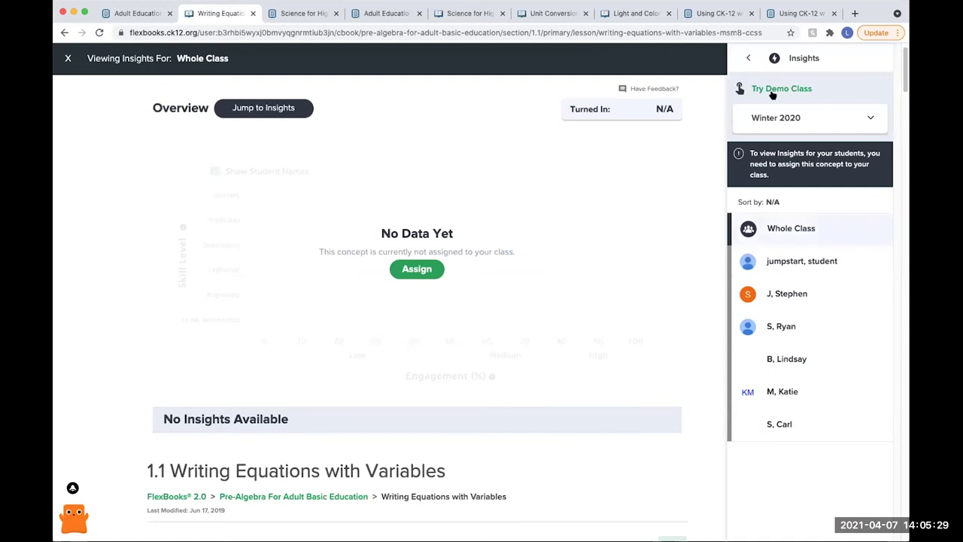
pyautogui.click(780, 90)
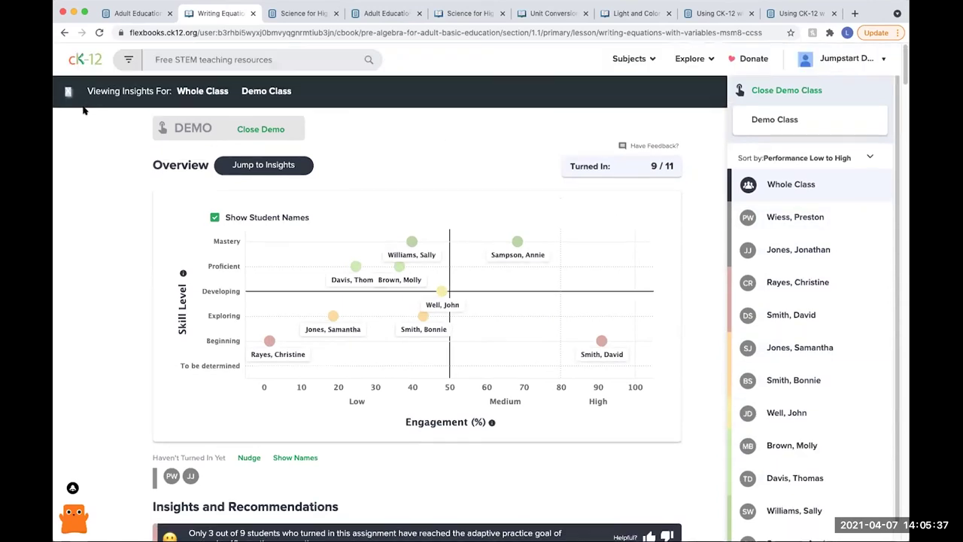
# - Go through the CK-12 home page to the classes dashboard, open the Winter 2020 class and dismiss the tip about adding students
pyautogui.scroll(1, 75, 60)
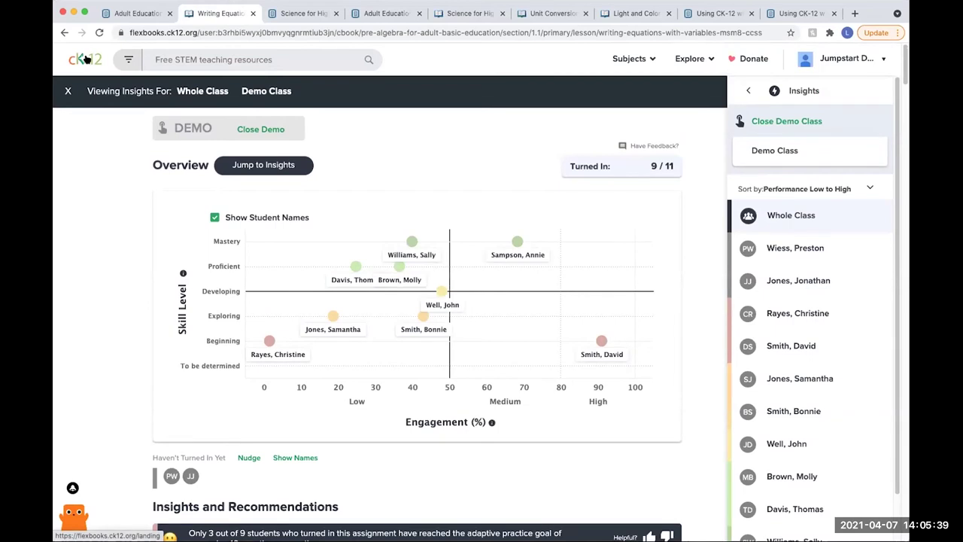
pyautogui.click(86, 59)
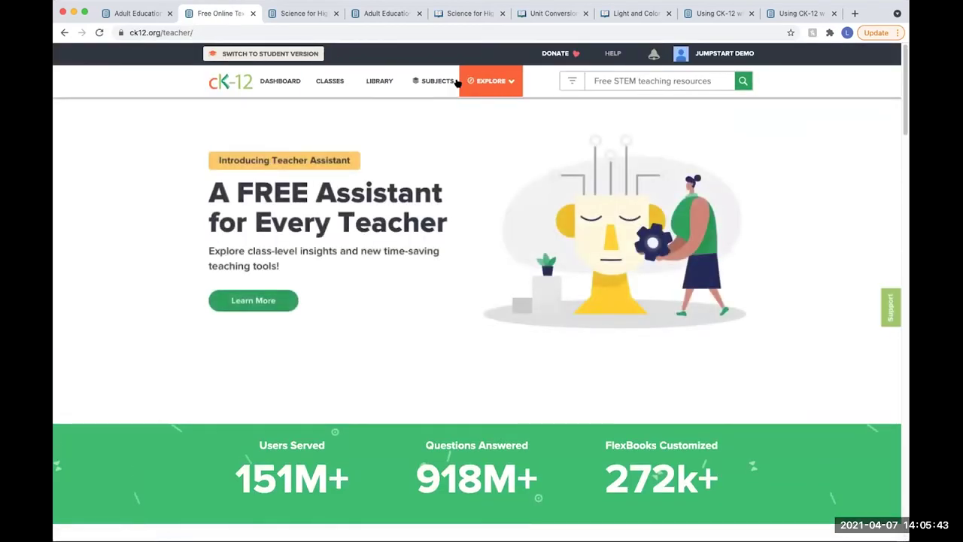
pyautogui.click(332, 84)
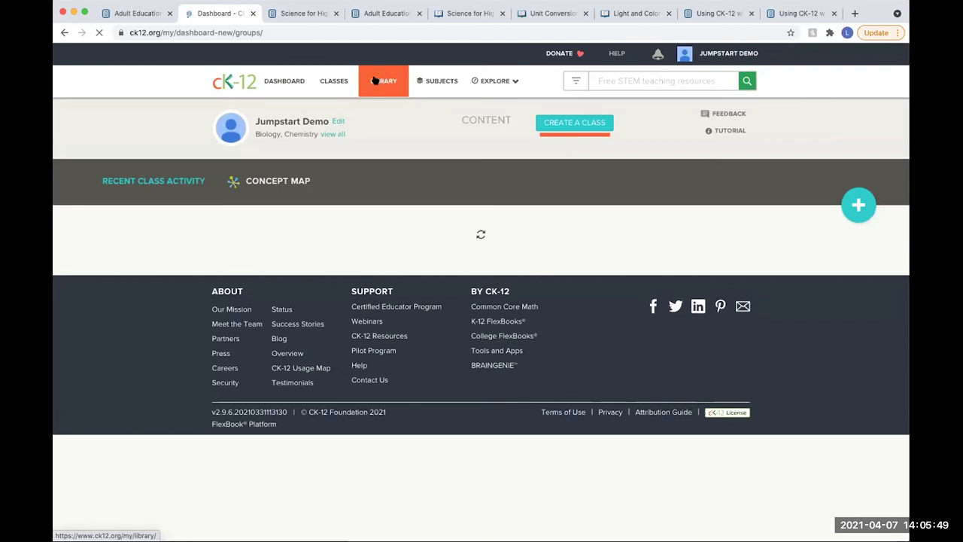
pyautogui.scroll(-2, 374, 191)
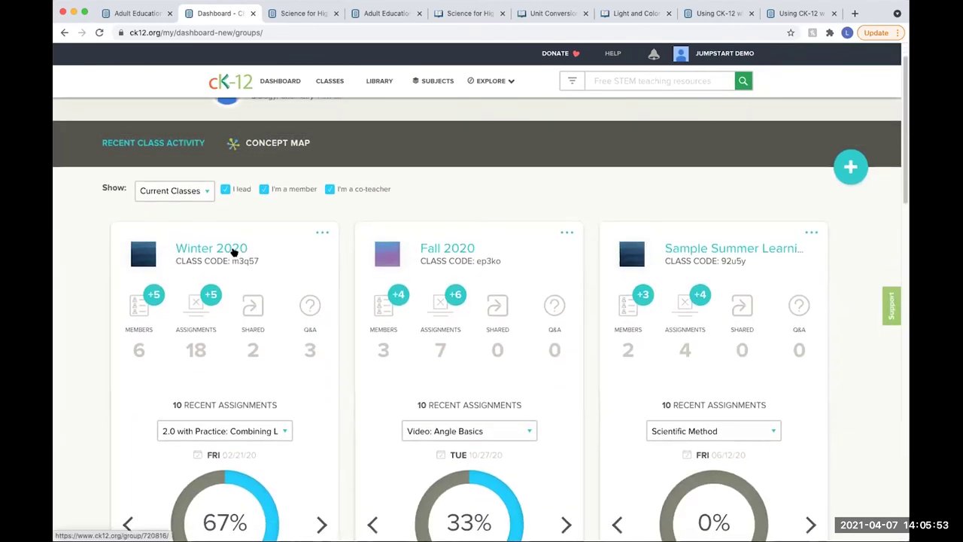
pyautogui.click(233, 249)
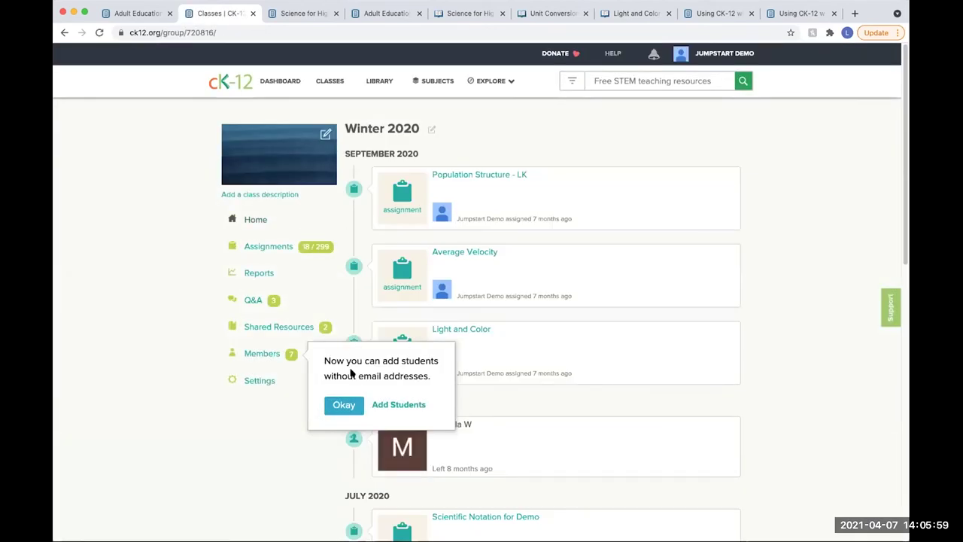
pyautogui.click(341, 405)
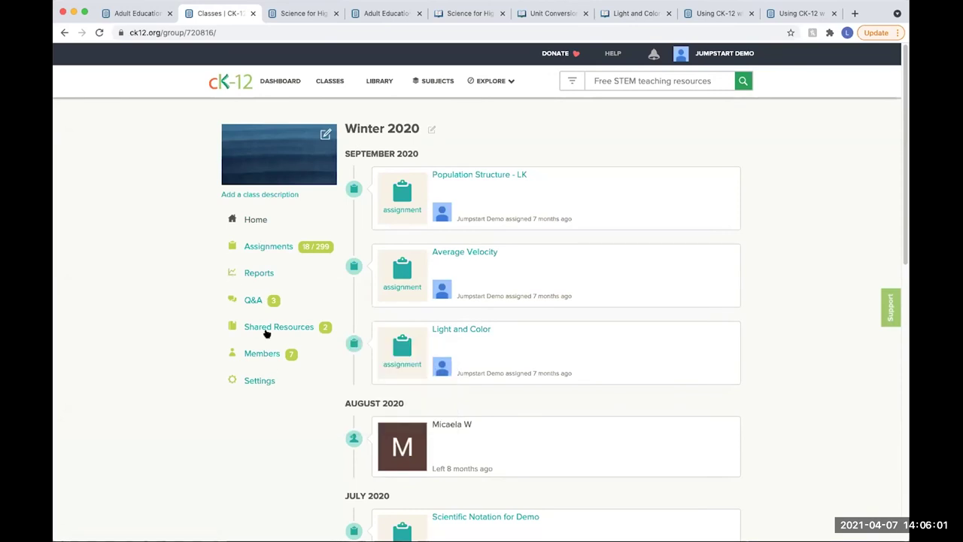
# - Open the Winter 2020 class reports and examine the first student's attempts and answers for the Matter, Mass & Volume quiz
pyautogui.click(257, 274)
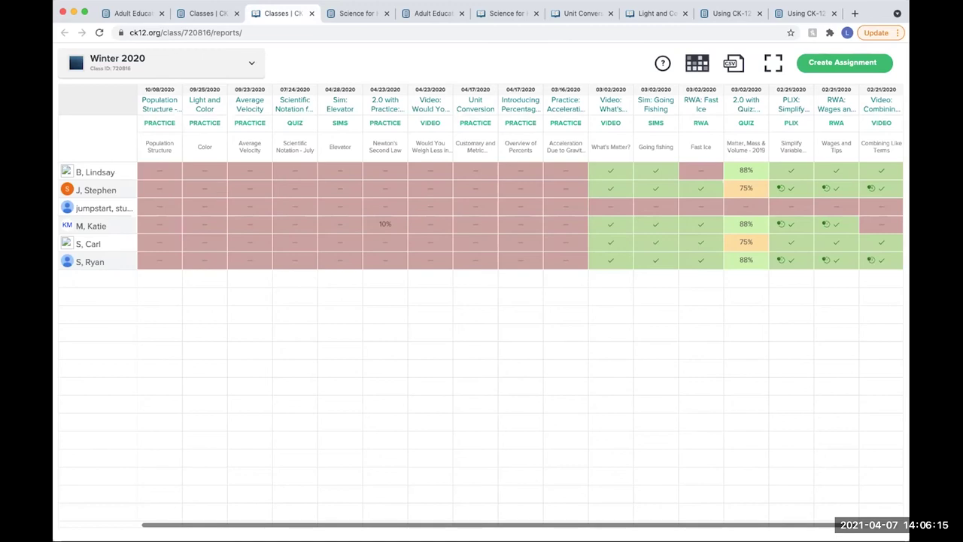
pyautogui.moveTo(290, 525); pyautogui.dragTo(441, 527)
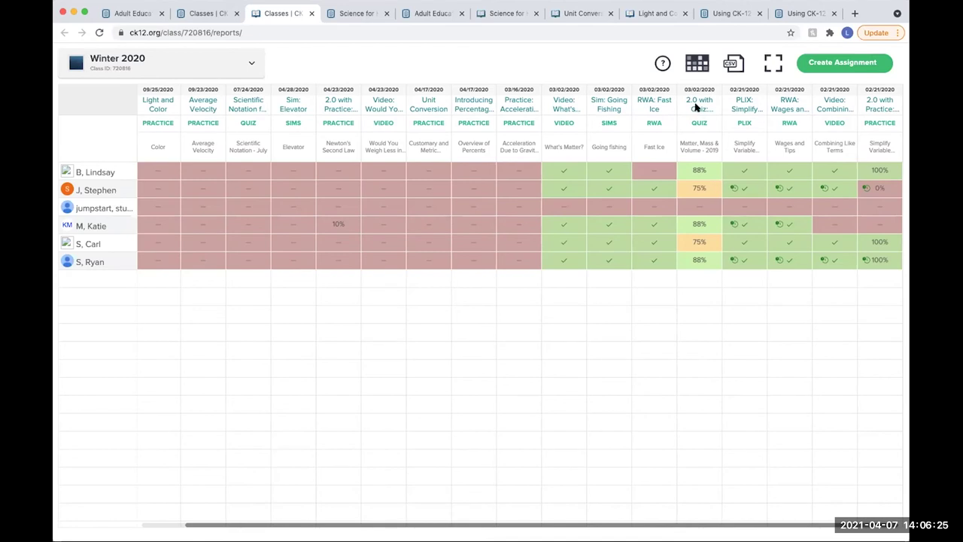
pyautogui.click(696, 171)
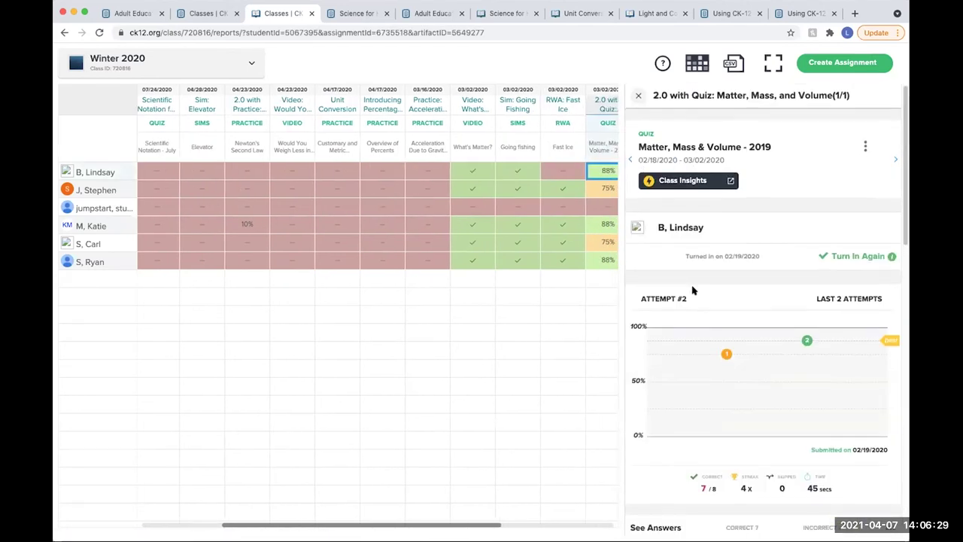
pyautogui.scroll(-2, 692, 288)
pyautogui.scroll(-4, 693, 290)
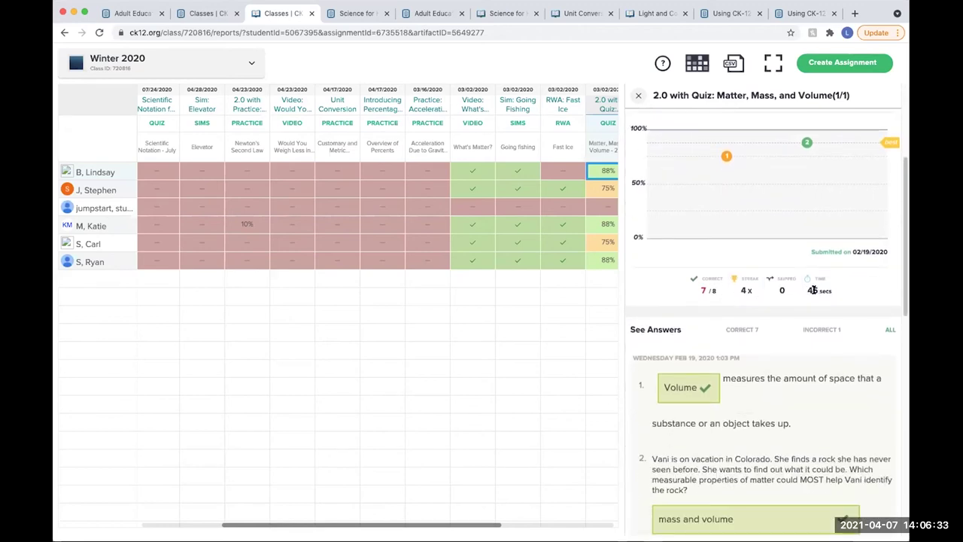
# - Review the remaining answers in the first student's Matter, Mass, and Volume quiz and return to the full class report
pyautogui.scroll(-10, 785, 303)
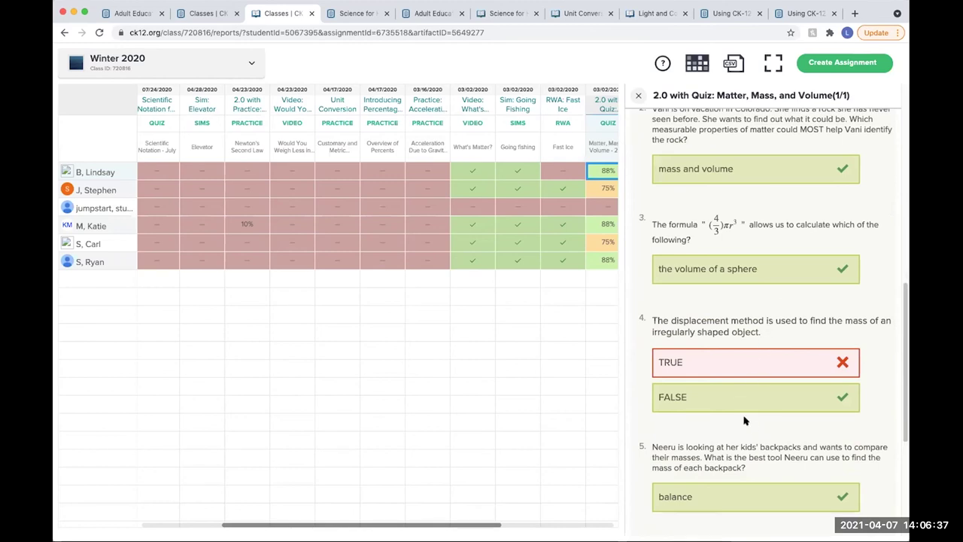
pyautogui.scroll(10, 755, 335)
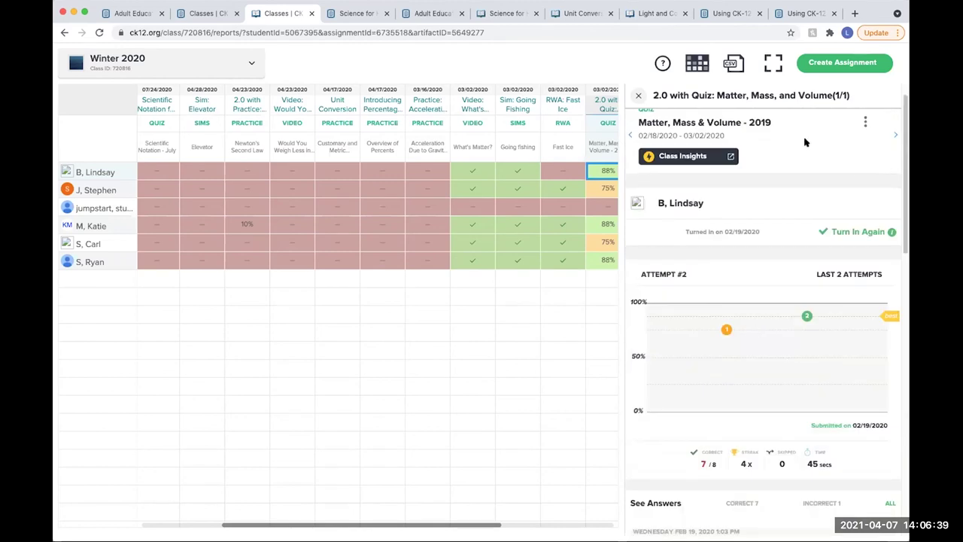
pyautogui.click(638, 95)
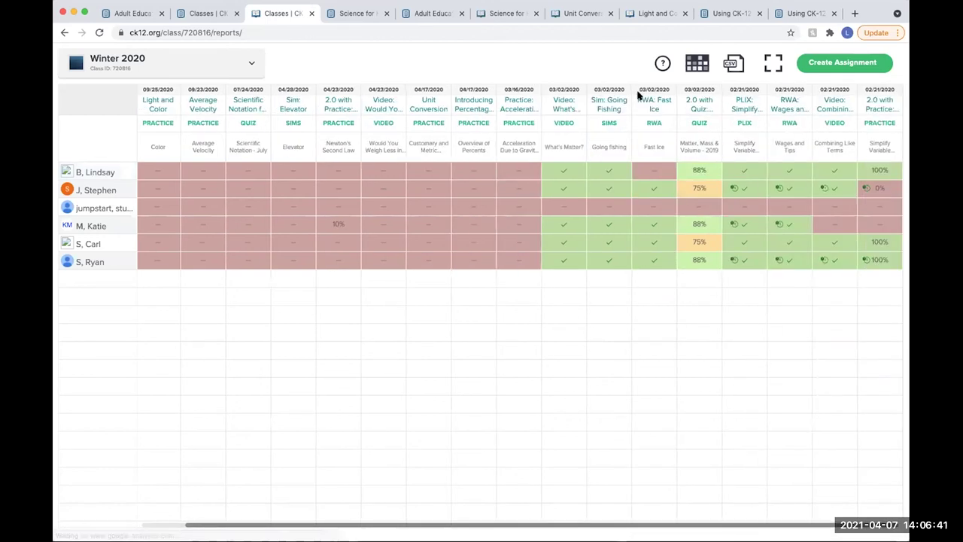
# - Examine the last student's Simplify Variable Expressions PLIX submission and Matter, Mass & Volume quiz, and return to the full report
pyautogui.click(745, 262)
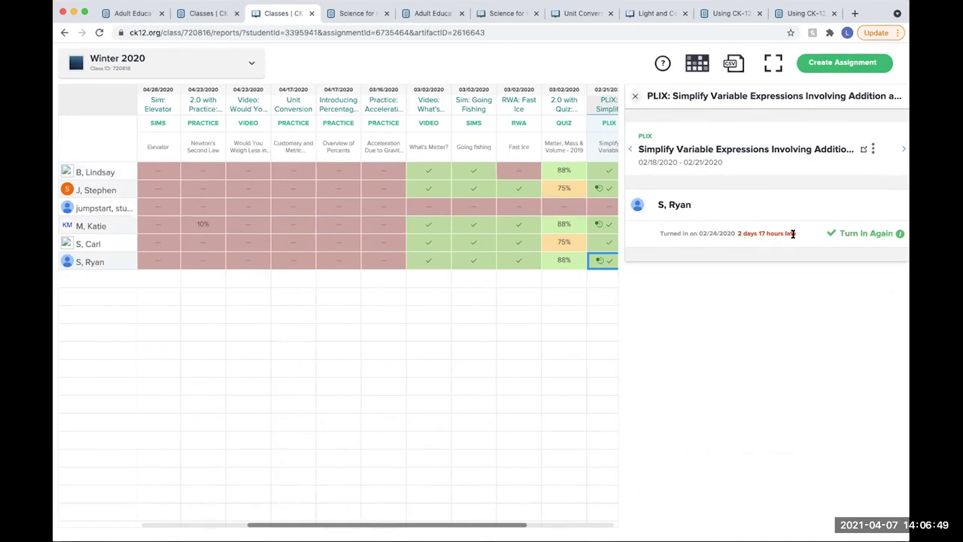
pyautogui.click(627, 151)
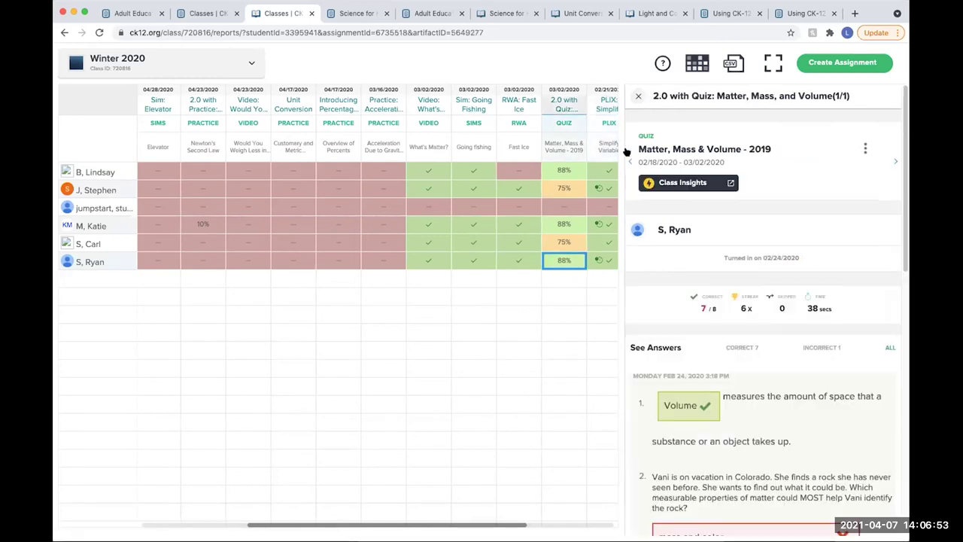
pyautogui.click(559, 188)
pyautogui.click(559, 187)
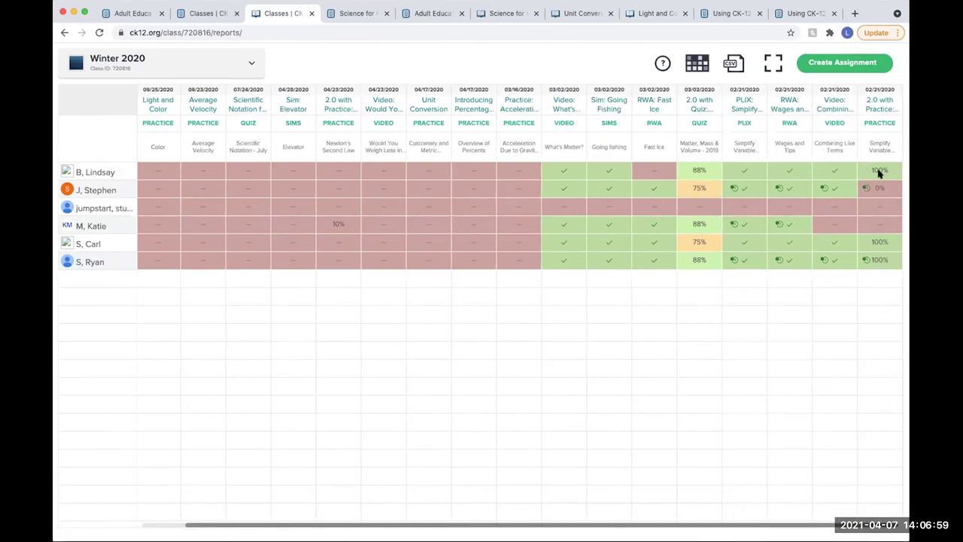
# - Examine the fifth student's Combining Like Terms practice statistics and answers, and close the details
pyautogui.click(878, 242)
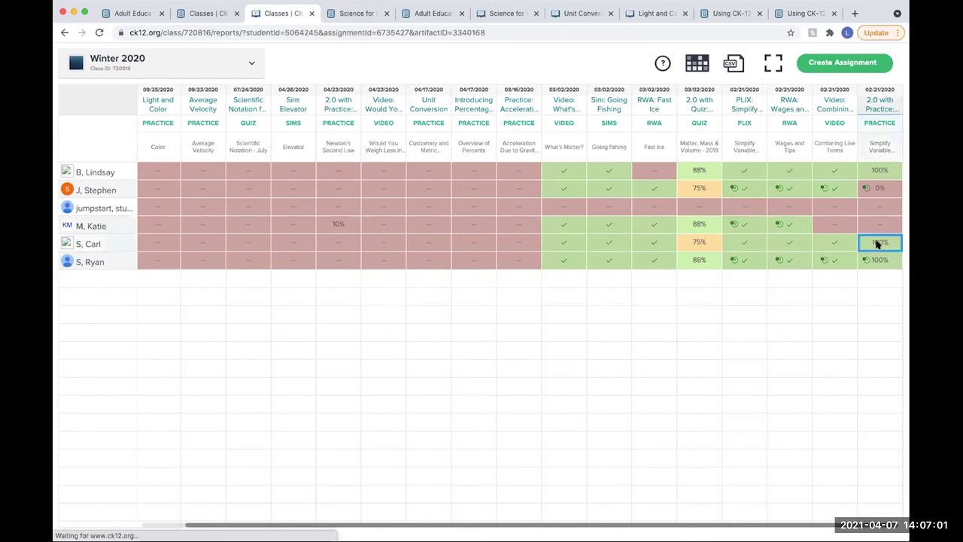
pyautogui.scroll(-2, 785, 318)
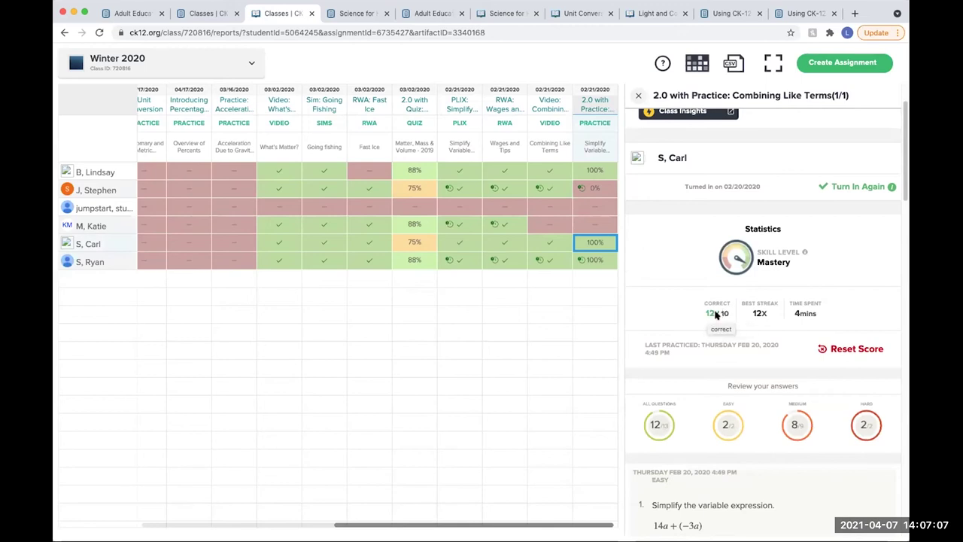
pyautogui.scroll(-5, 756, 315)
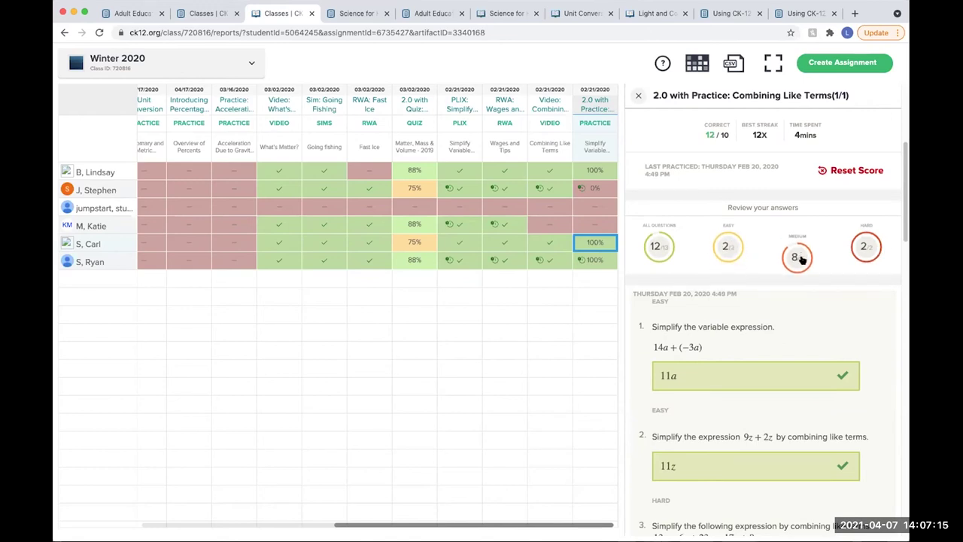
pyautogui.scroll(-12, 866, 248)
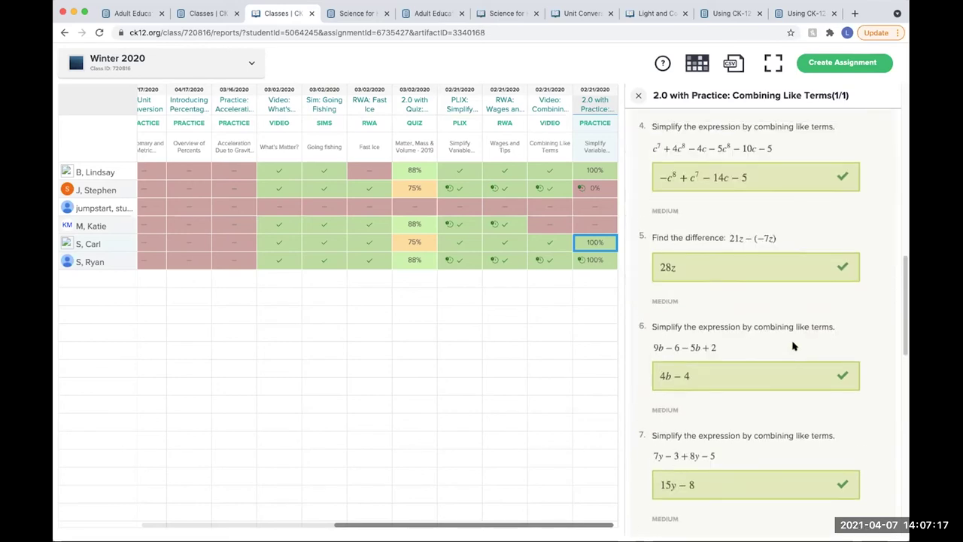
pyautogui.scroll(-4, 793, 345)
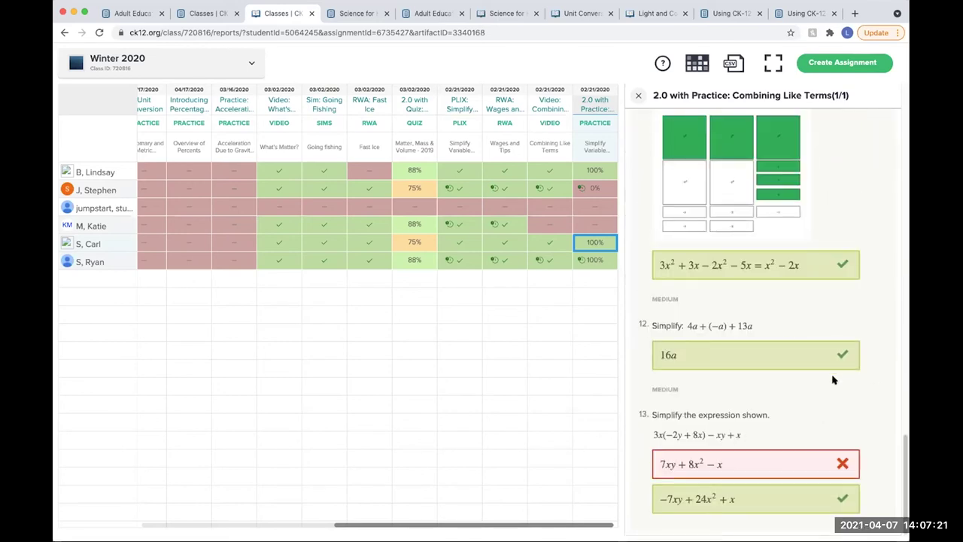
pyautogui.scroll(4, 834, 378)
pyautogui.click(638, 95)
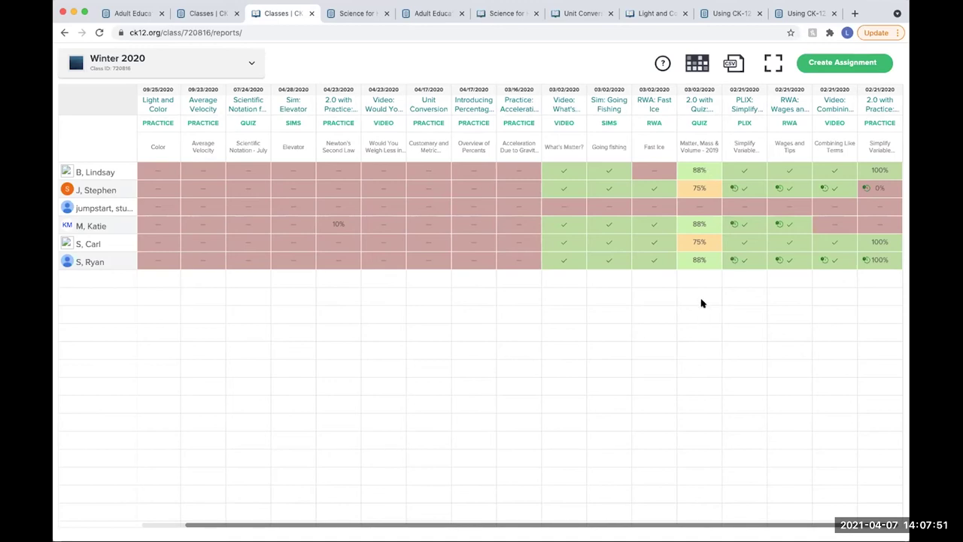
# - Review the second student's answers for the Matter, Mass & Volume quiz and close the details
pyautogui.click(696, 187)
pyautogui.scroll(-5, 725, 355)
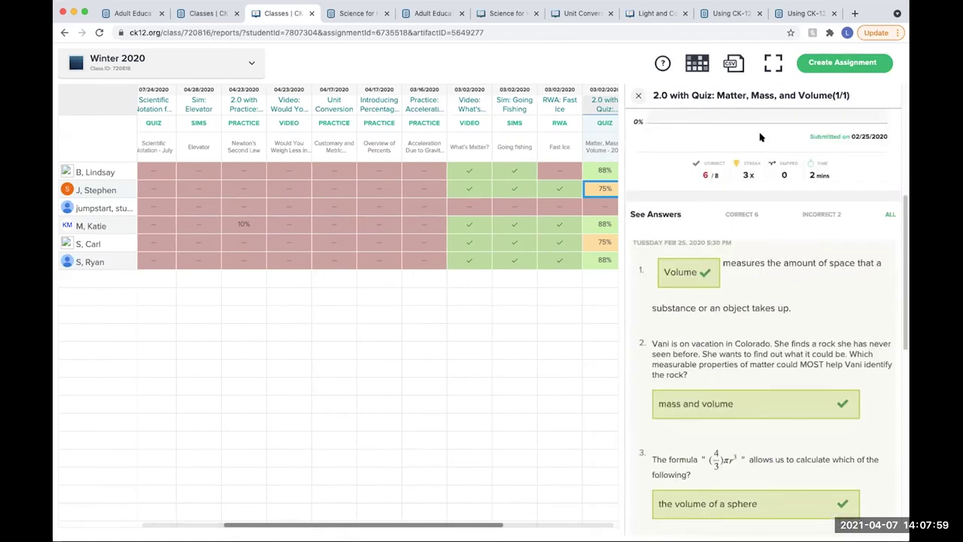
pyautogui.scroll(-8, 760, 137)
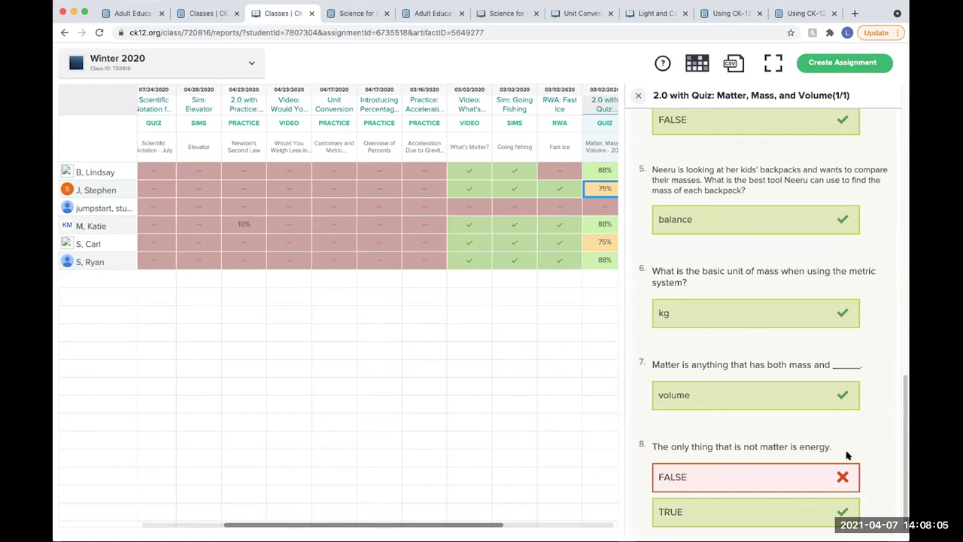
pyautogui.click(638, 99)
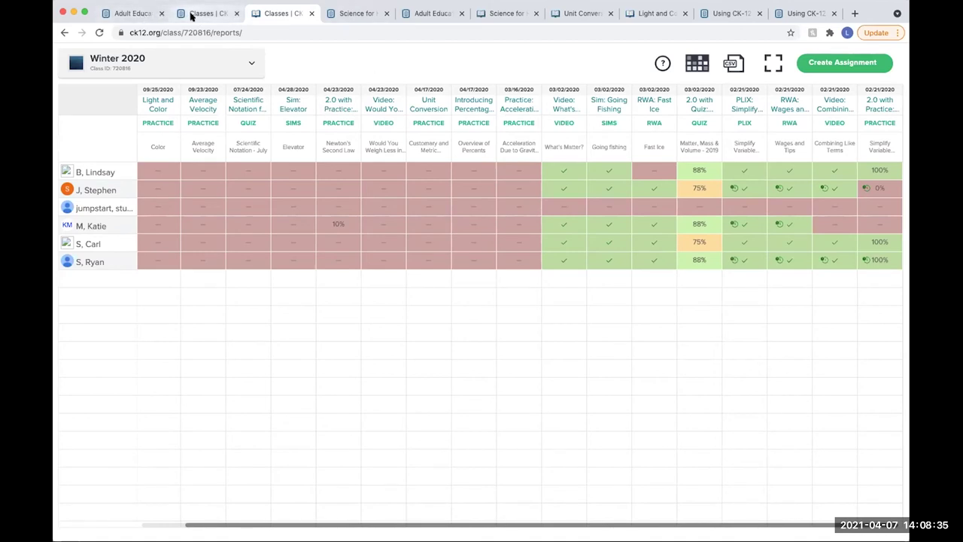
# - Leave the class reports, look over the resources to explore from the CK-12 home page, and open the library
pyautogui.click(192, 15)
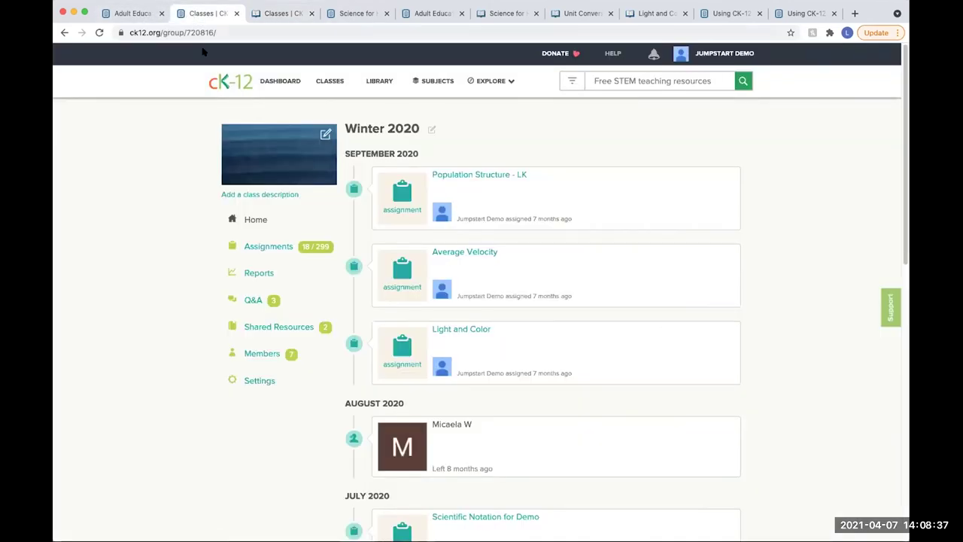
pyautogui.click(234, 82)
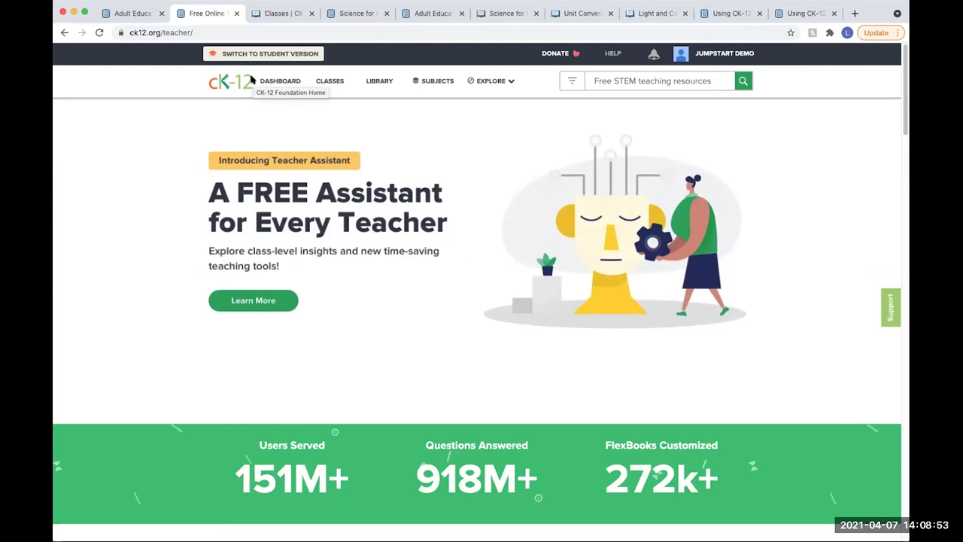
pyautogui.click(502, 88)
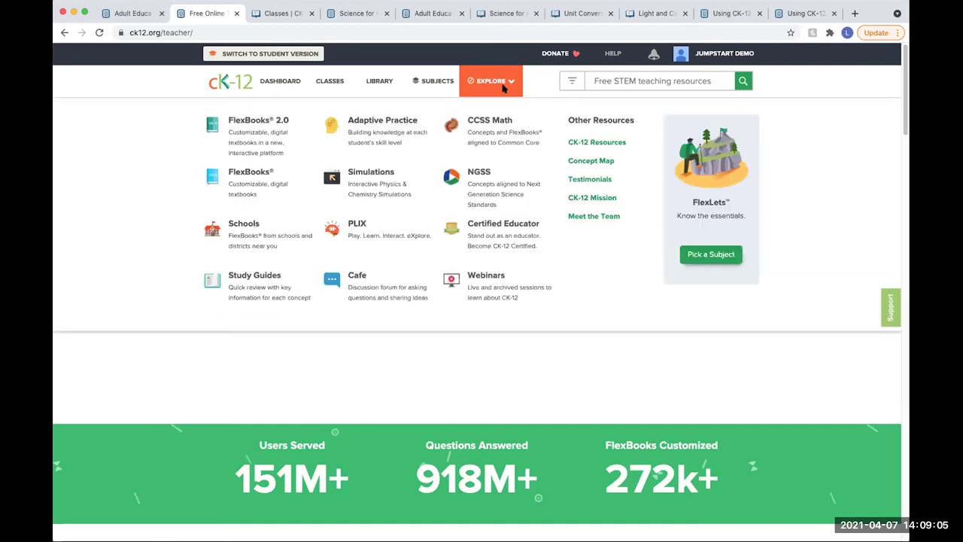
pyautogui.click(380, 85)
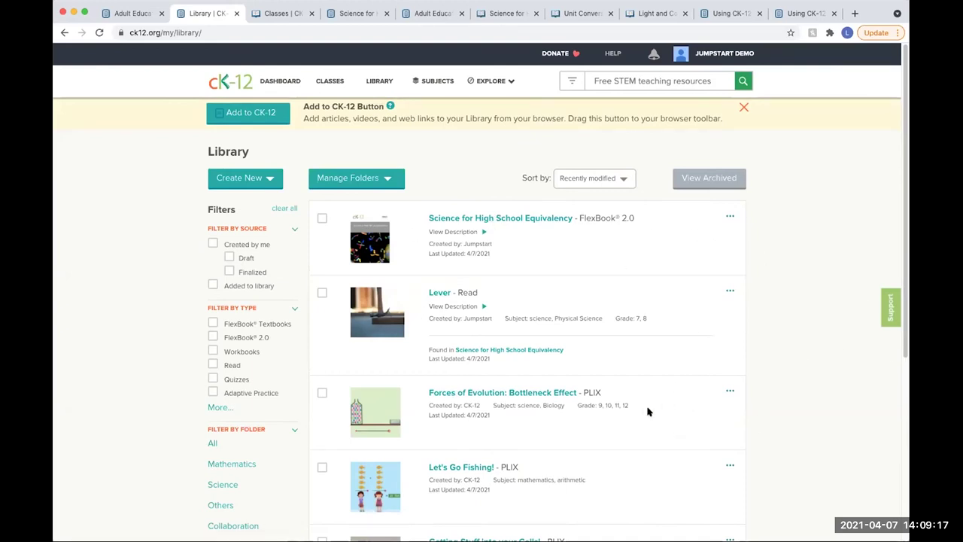
# - Start a new quiz from the library and title it LK 4/7/21
pyautogui.click(271, 179)
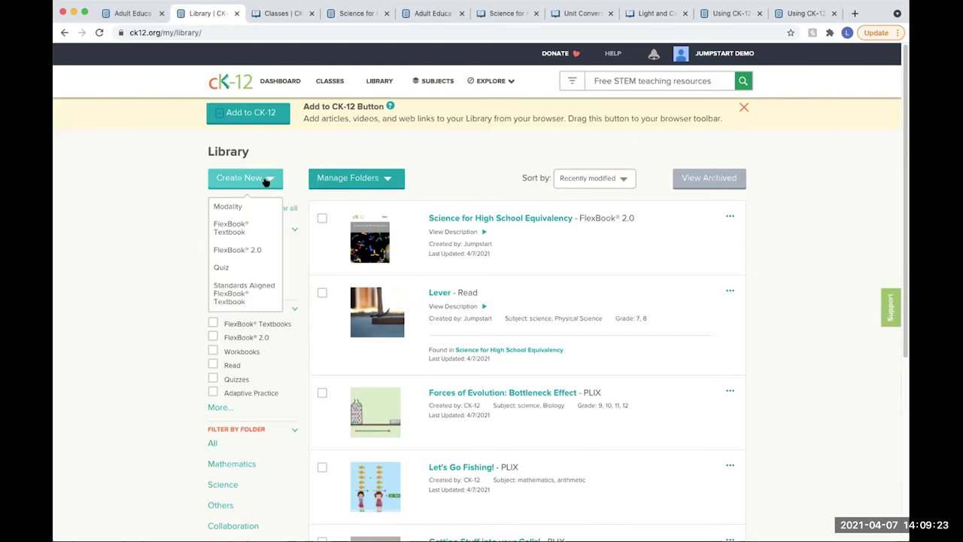
pyautogui.click(221, 268)
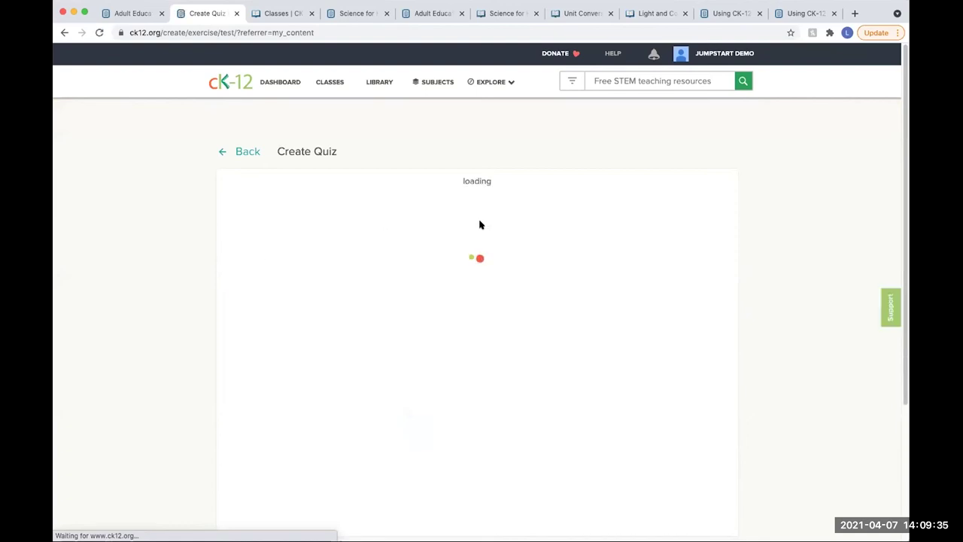
pyautogui.scroll(-1, 791, 243)
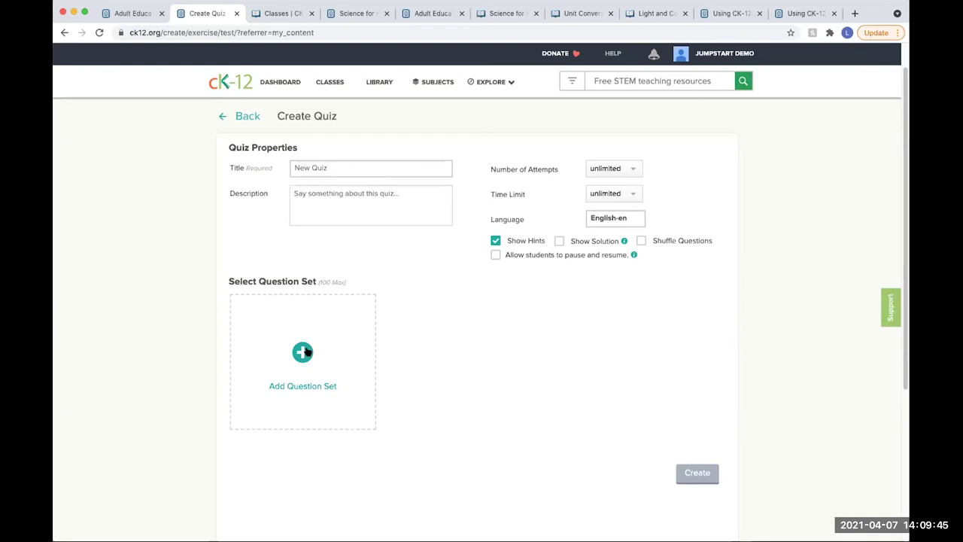
pyautogui.click(331, 163)
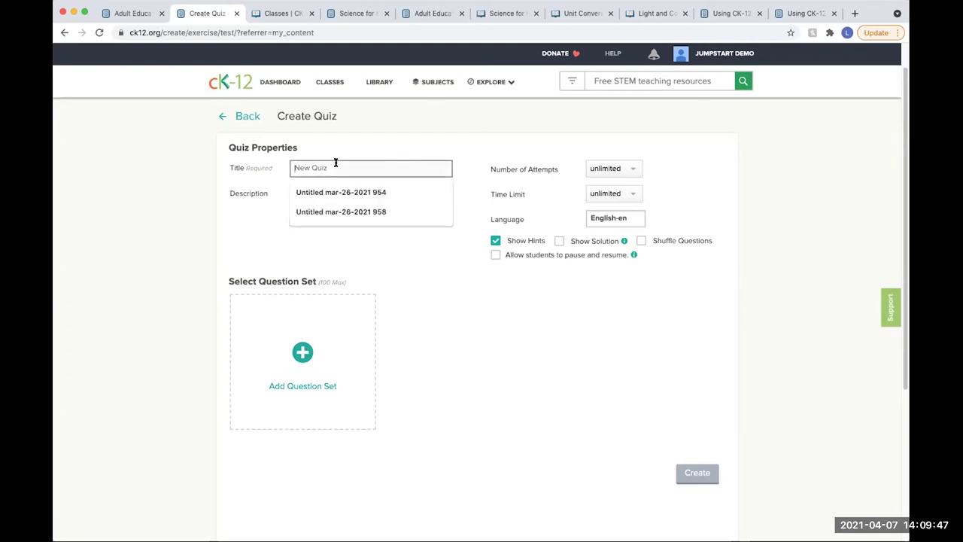
pyautogui.write('LK 4/7/21')
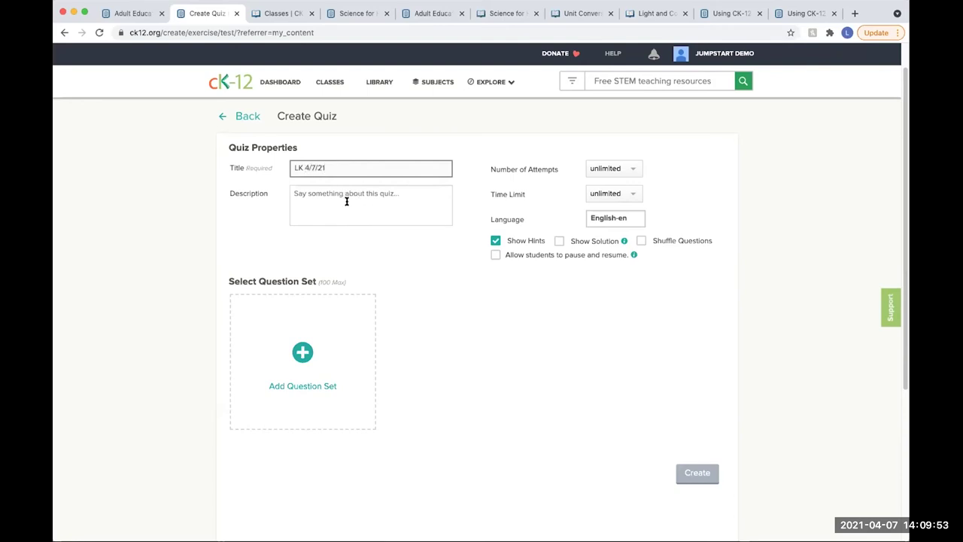
pyautogui.click(346, 201)
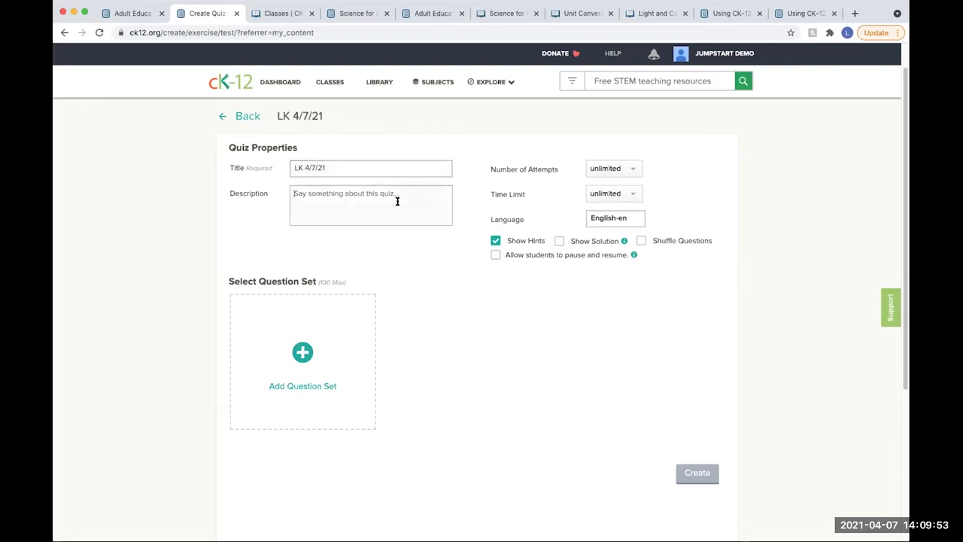
# - Allow 1 attempt, set the time limit to be measured in minutes, turn off hints and shuffle the questions
pyautogui.click(617, 169)
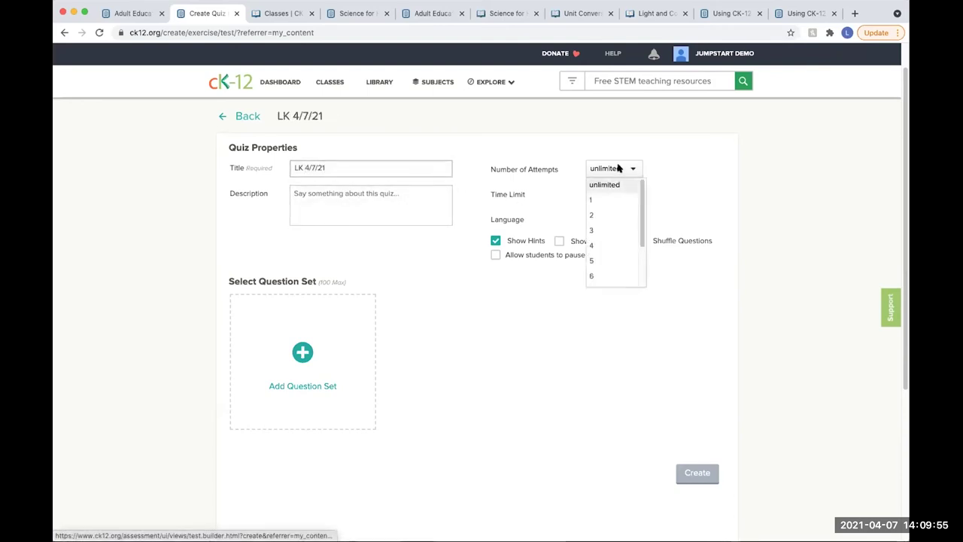
pyautogui.click(674, 166)
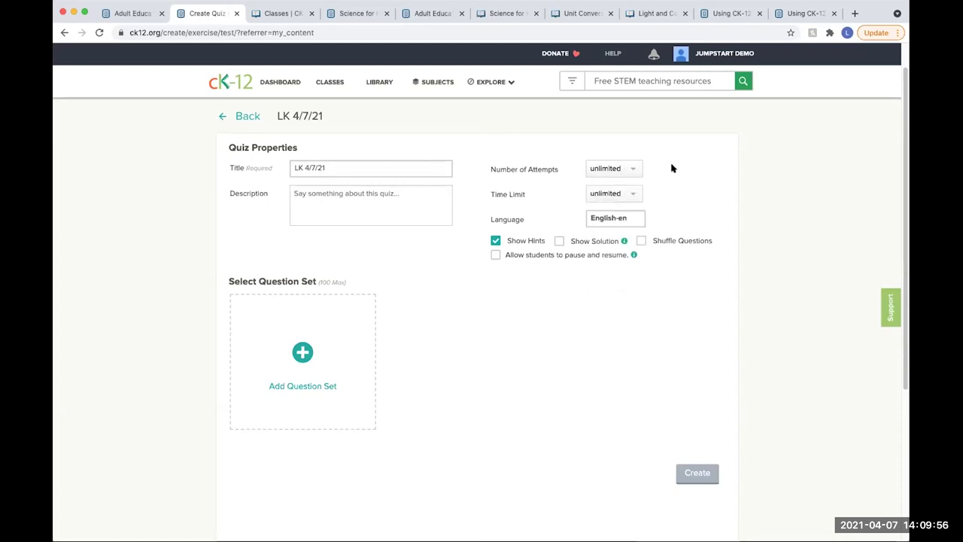
pyautogui.click(626, 172)
pyautogui.click(617, 197)
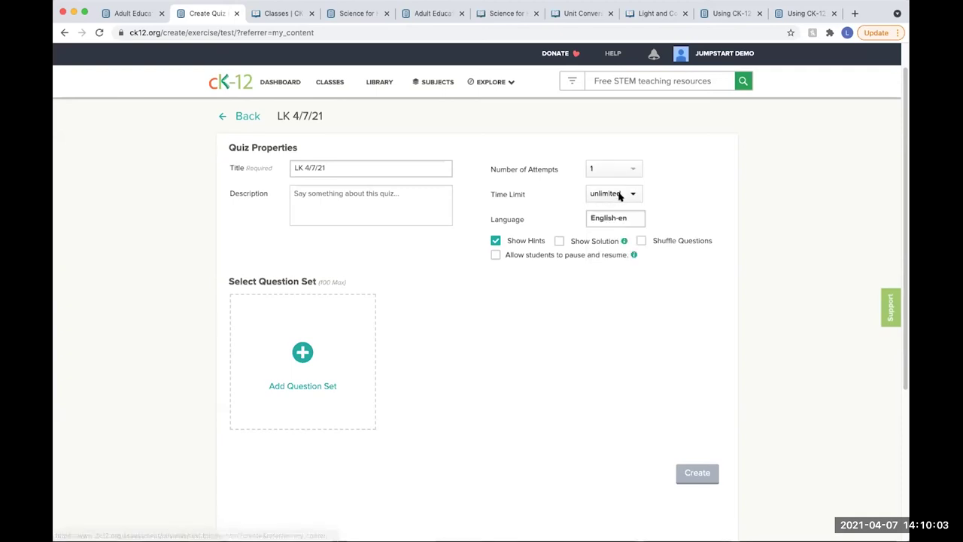
pyautogui.click(619, 195)
pyautogui.click(615, 208)
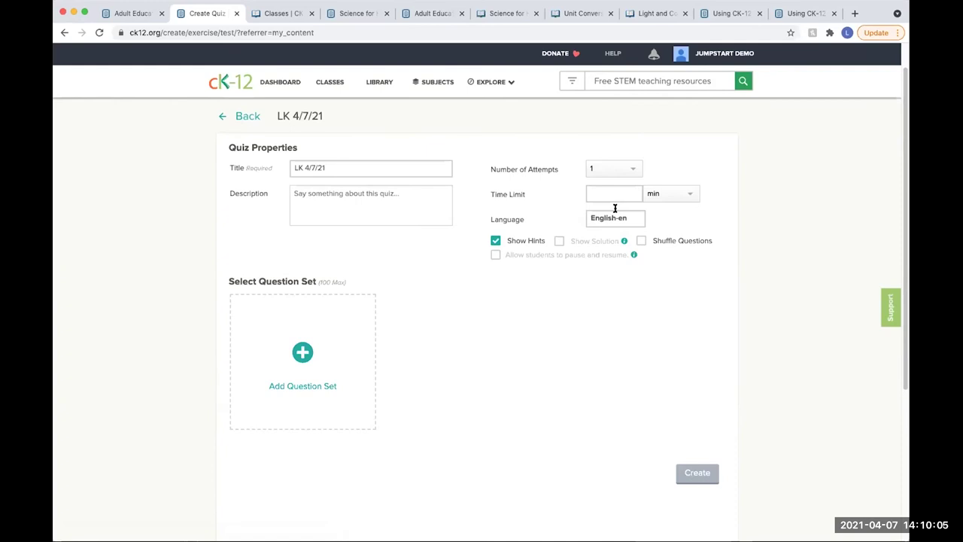
pyautogui.click(495, 241)
pyautogui.click(644, 241)
# - Search the concepts for gravity and add the Physical Science Gravity question set to the quiz
pyautogui.scroll(-2, 455, 343)
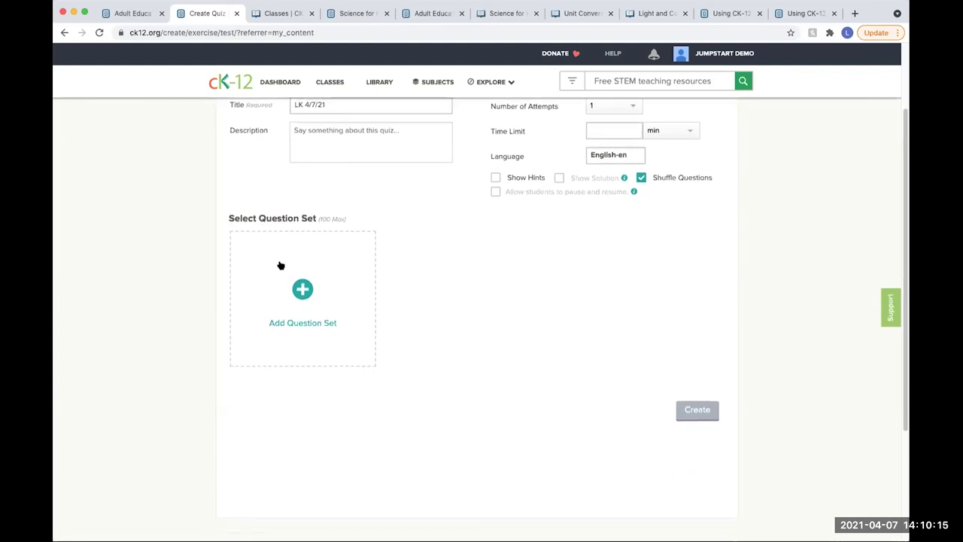
pyautogui.click(302, 291)
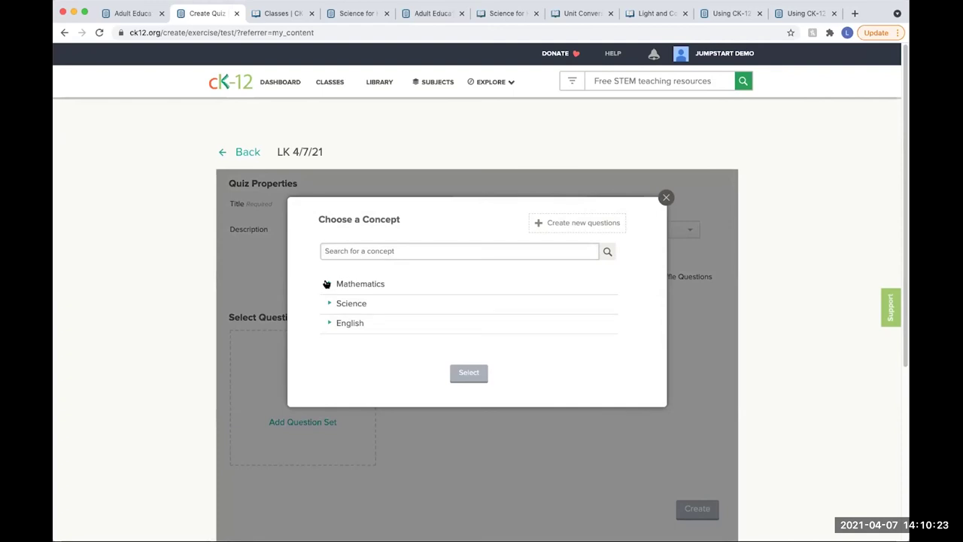
pyautogui.click(328, 250)
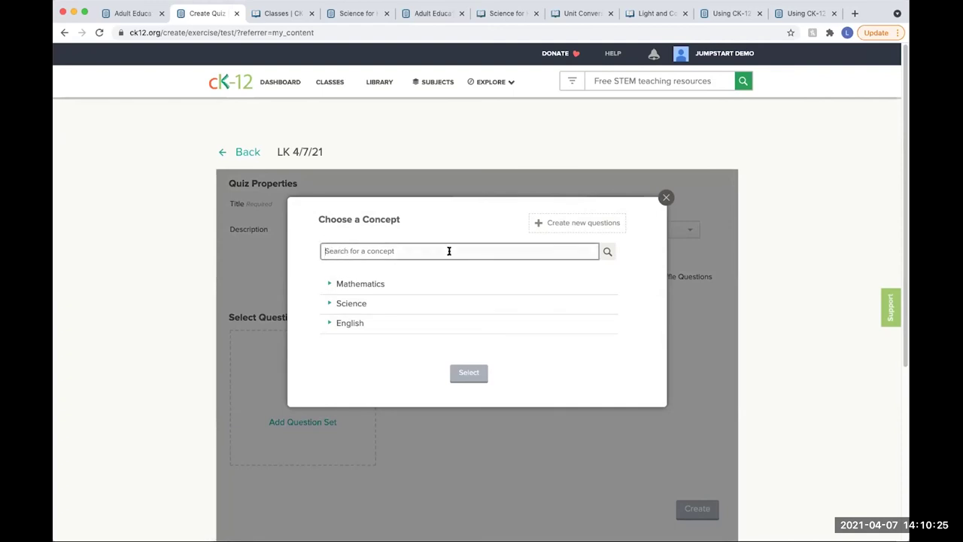
pyautogui.write('gravity')
pyautogui.press('Return')
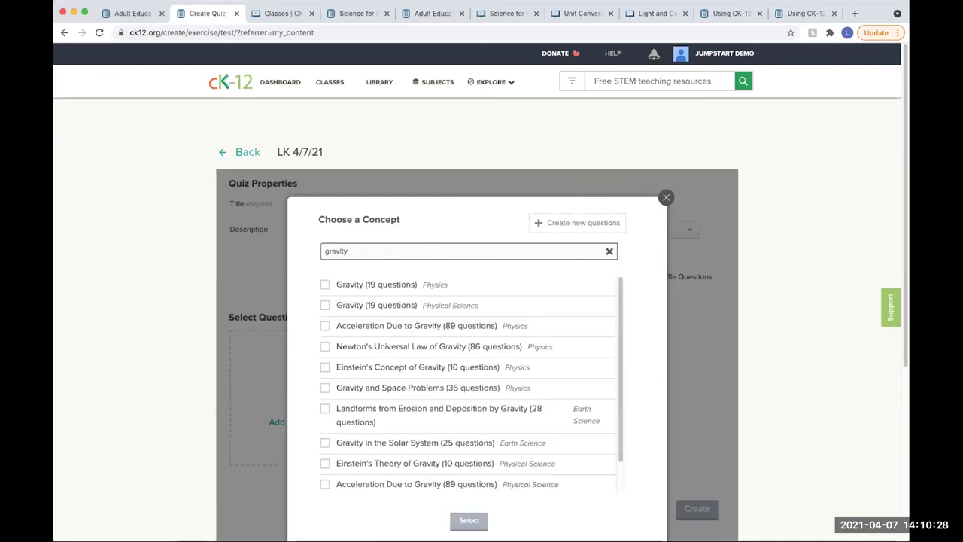
pyautogui.click(325, 305)
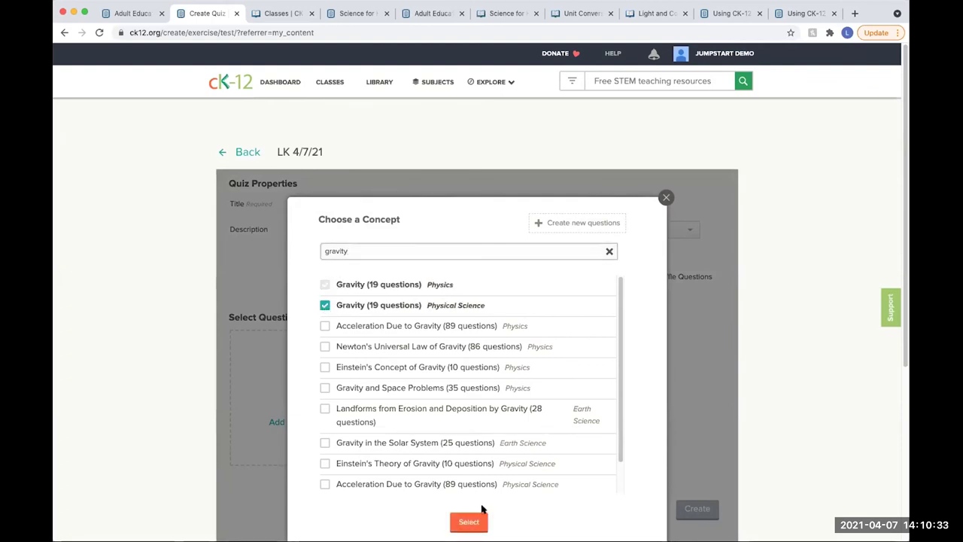
pyautogui.click(473, 520)
pyautogui.scroll(-4, 264, 321)
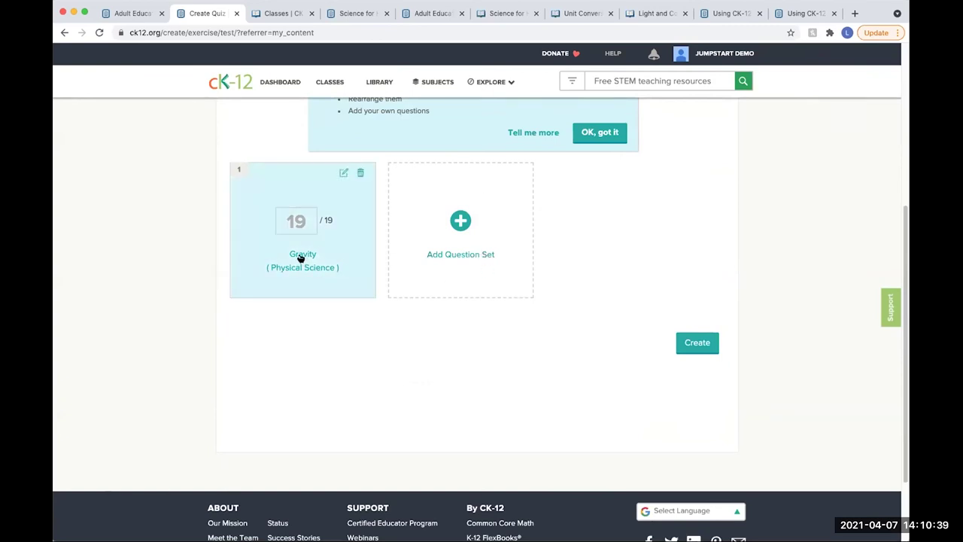
# - Try to edit the Gravity question set, and retitle the quiz LK 4-7-21
pyautogui.click(342, 173)
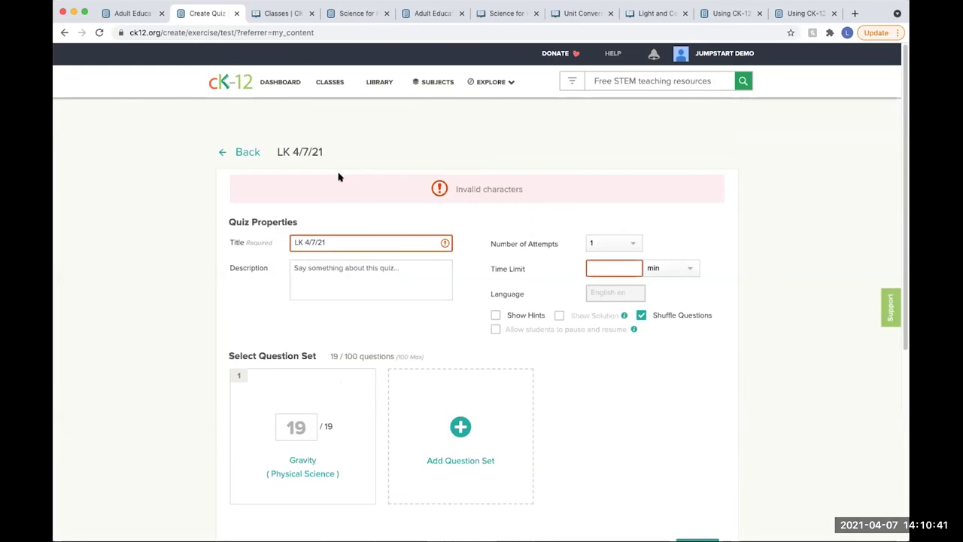
pyautogui.click(334, 222)
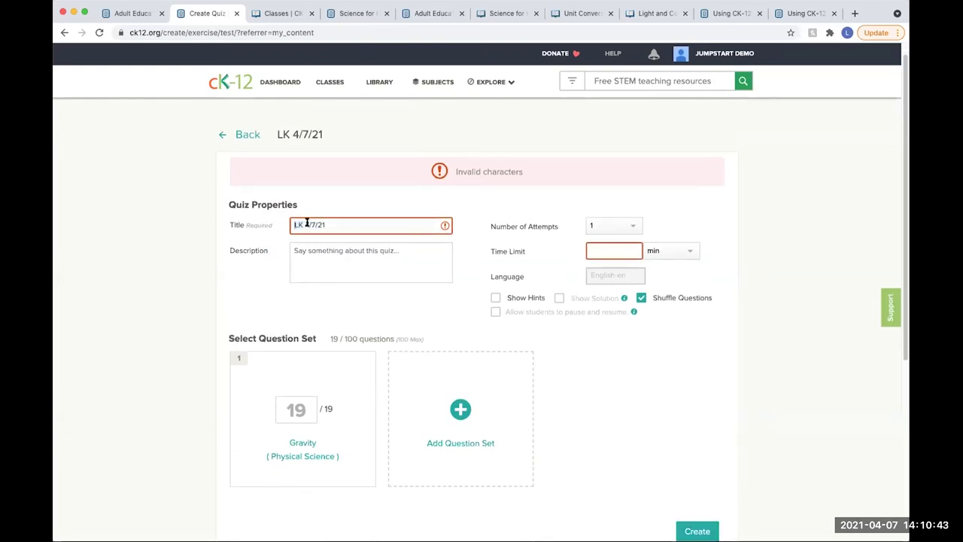
pyautogui.press('BackSpace')
pyautogui.press('BackSpace')
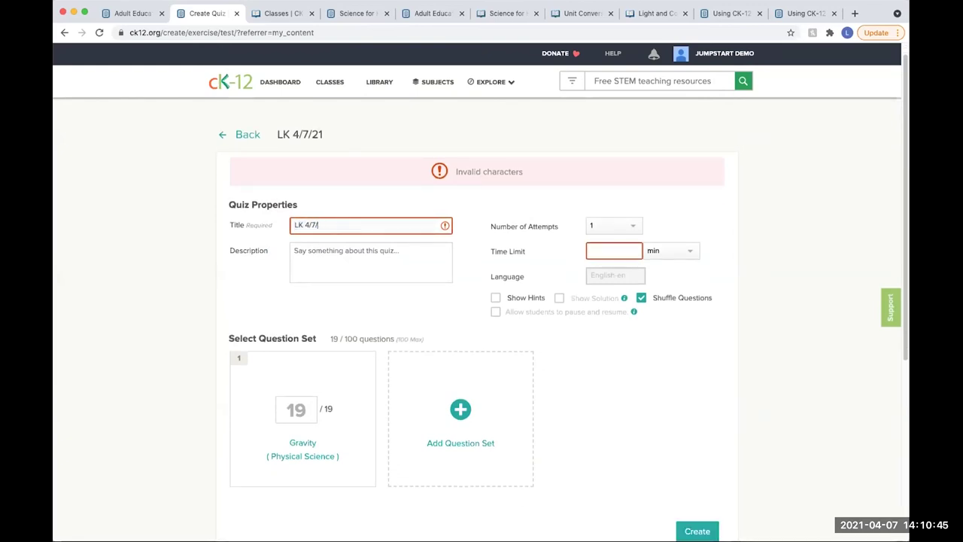
pyautogui.write('4-7-21')
# - Set the quiz's time limit to 20 minutes
pyautogui.scroll(-3, 311, 307)
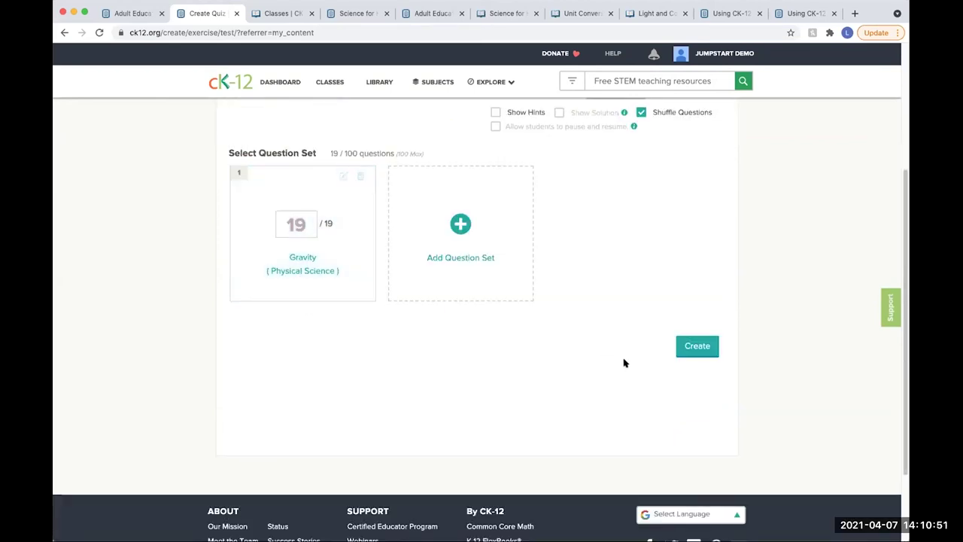
pyautogui.scroll(3, 342, 183)
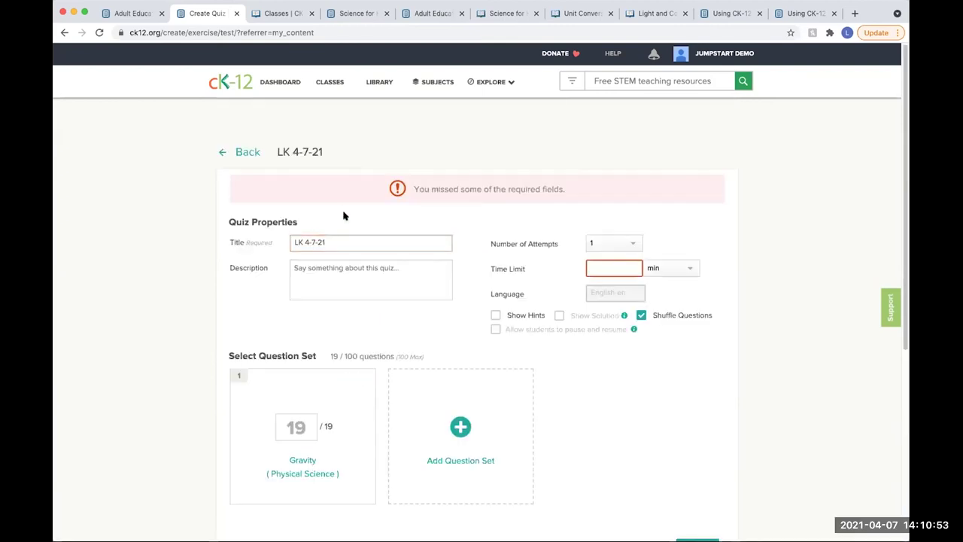
pyautogui.click(611, 263)
pyautogui.write('20')
pyautogui.scroll(-5, 587, 393)
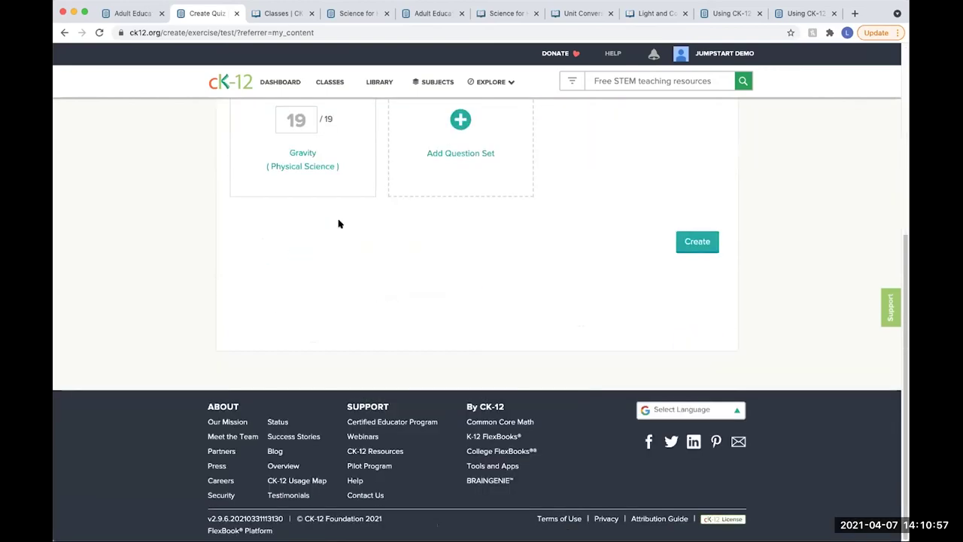
pyautogui.scroll(1, 338, 221)
pyautogui.scroll(-1, 338, 135)
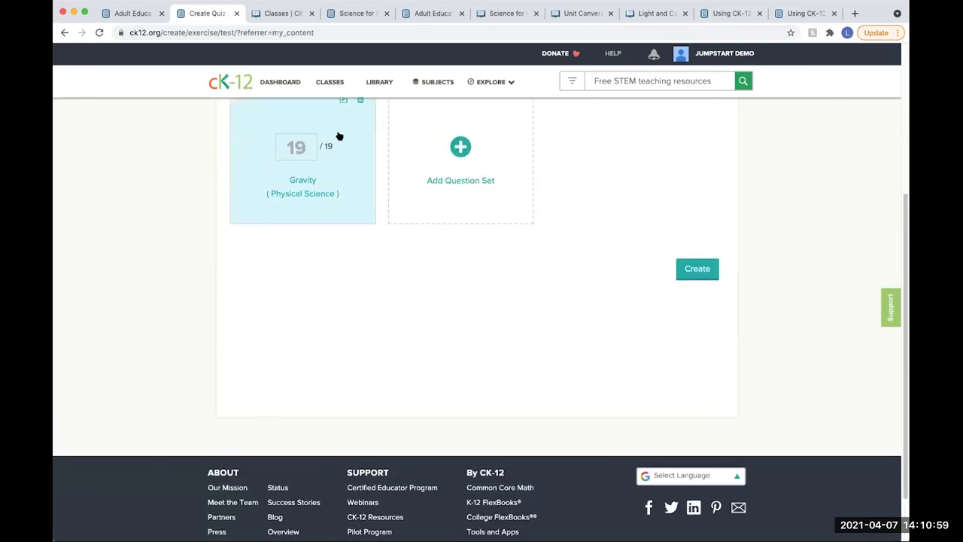
# - Open the Gravity question set for editing, preview question 1 and exclude it from the quiz
pyautogui.scroll(4, 335, 196)
pyautogui.click(344, 255)
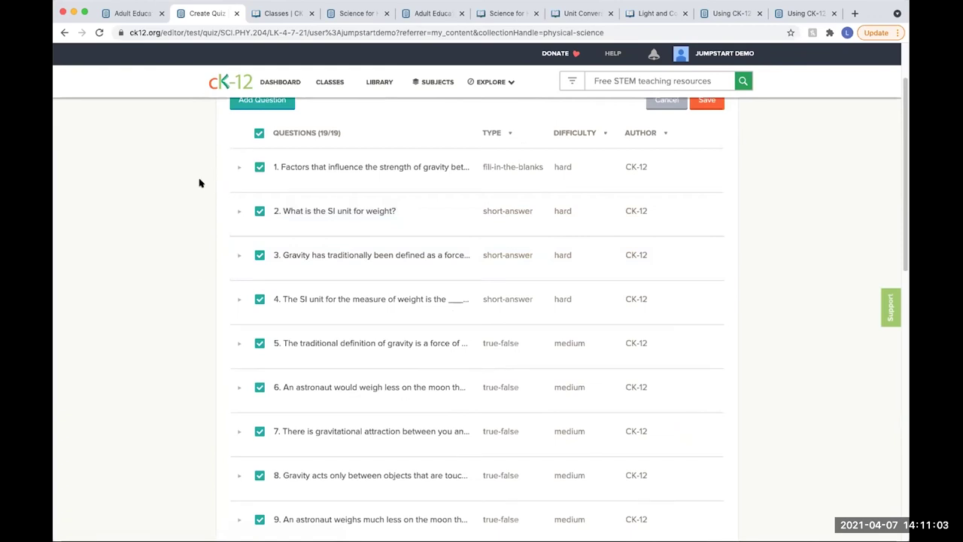
pyautogui.scroll(2, 200, 182)
pyautogui.click(240, 236)
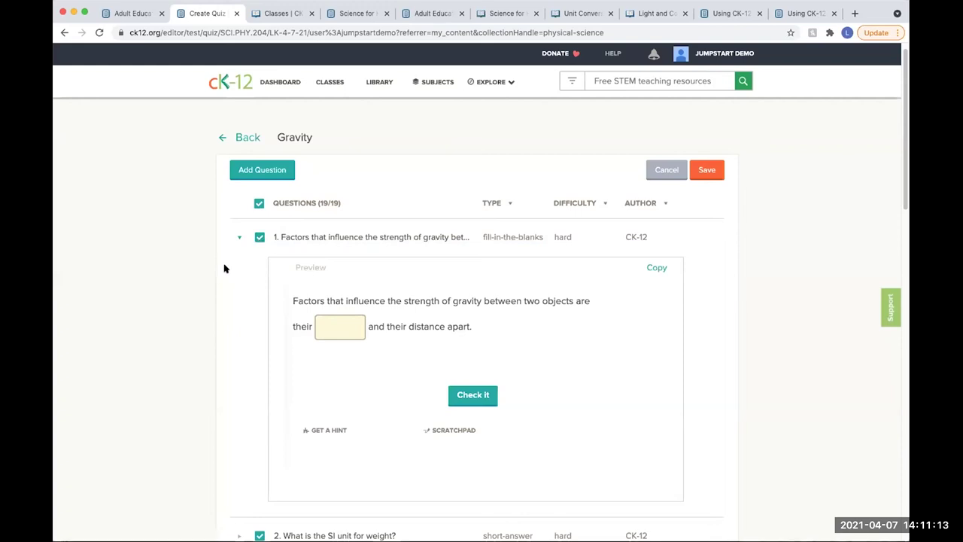
pyautogui.click(258, 237)
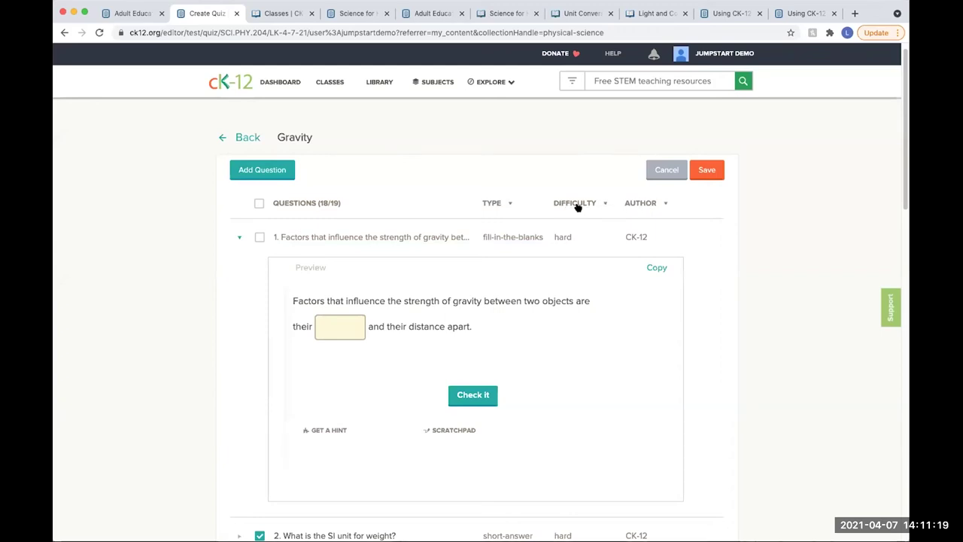
pyautogui.click(239, 237)
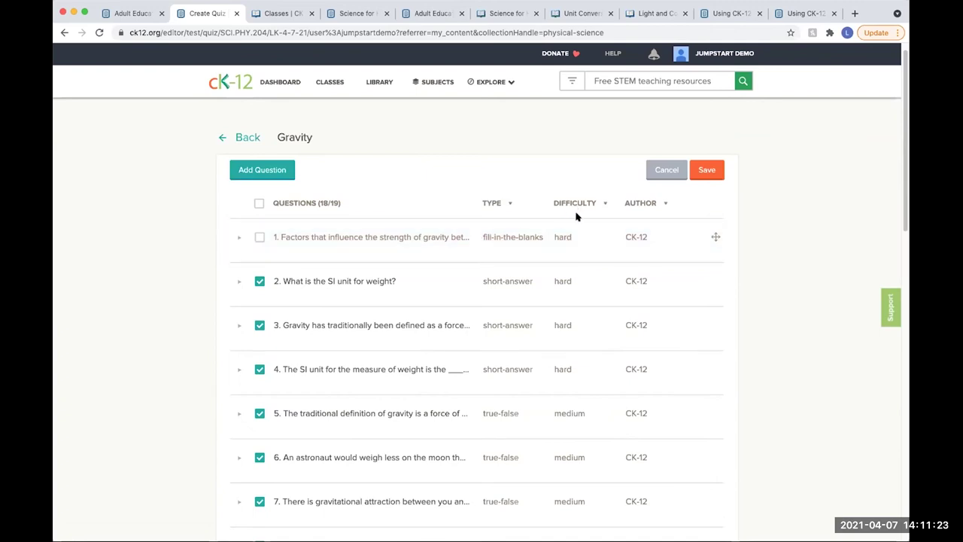
# - Exclude questions 2 through 6 from the Gravity question set
pyautogui.click(259, 282)
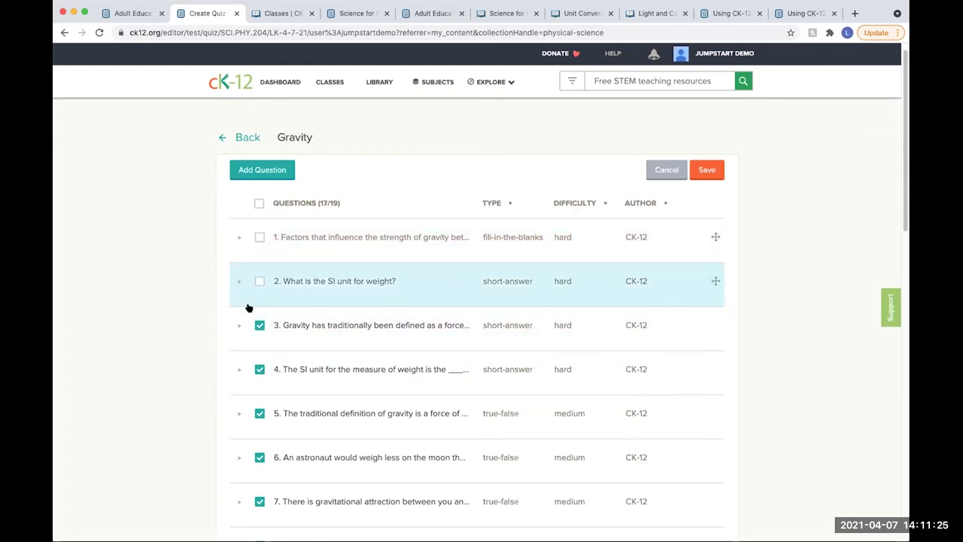
pyautogui.click(259, 325)
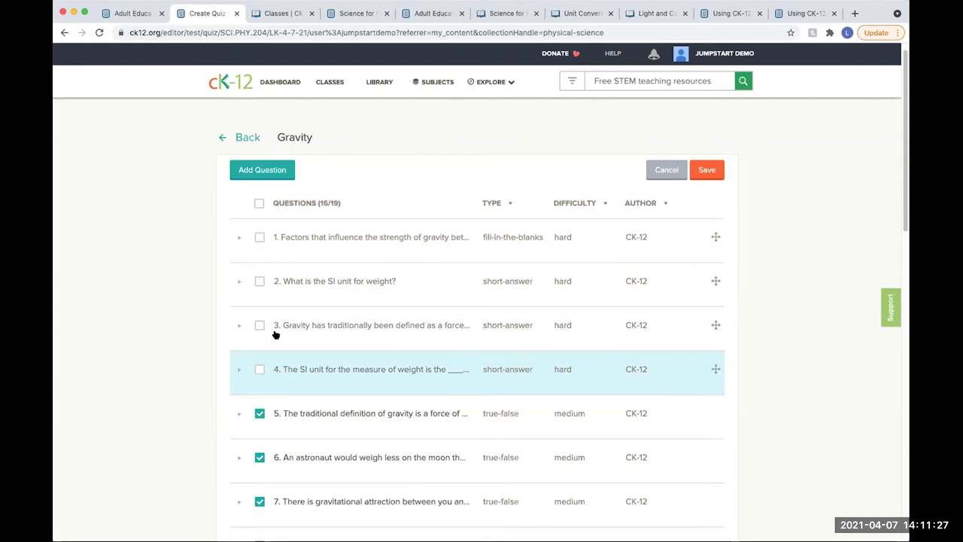
pyautogui.scroll(-3, 293, 310)
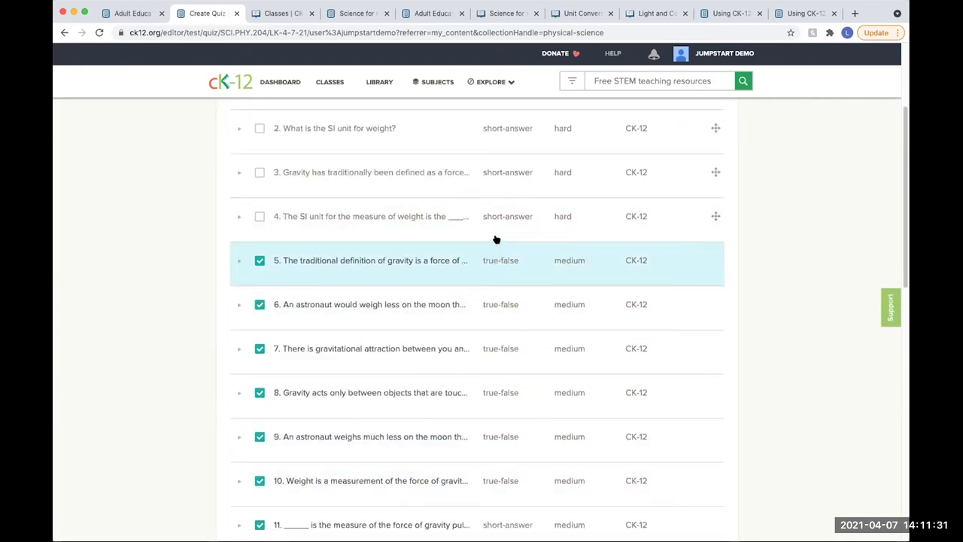
pyautogui.click(259, 260)
pyautogui.click(259, 304)
pyautogui.scroll(-2, 266, 321)
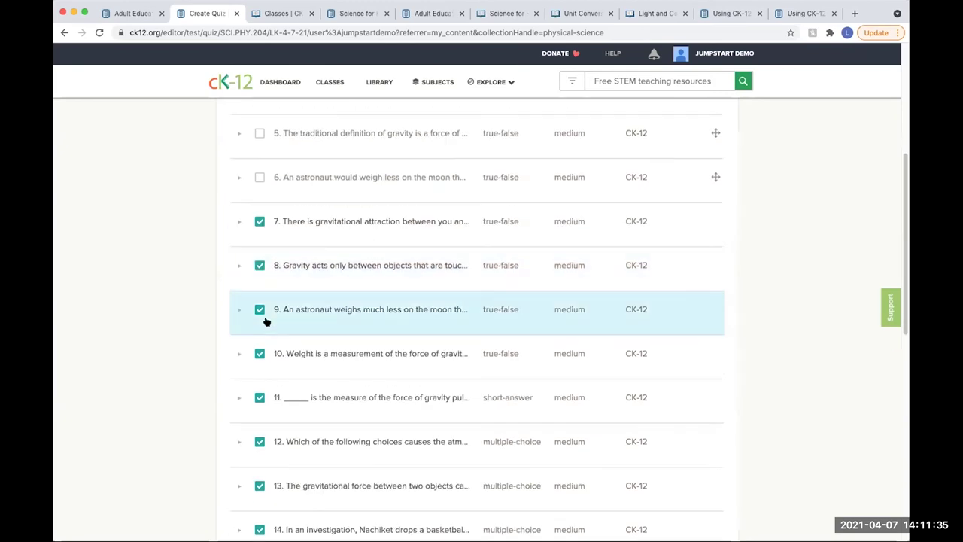
# - Expand question 9, look through the remaining Gravity questions and save the question selection
pyautogui.click(238, 311)
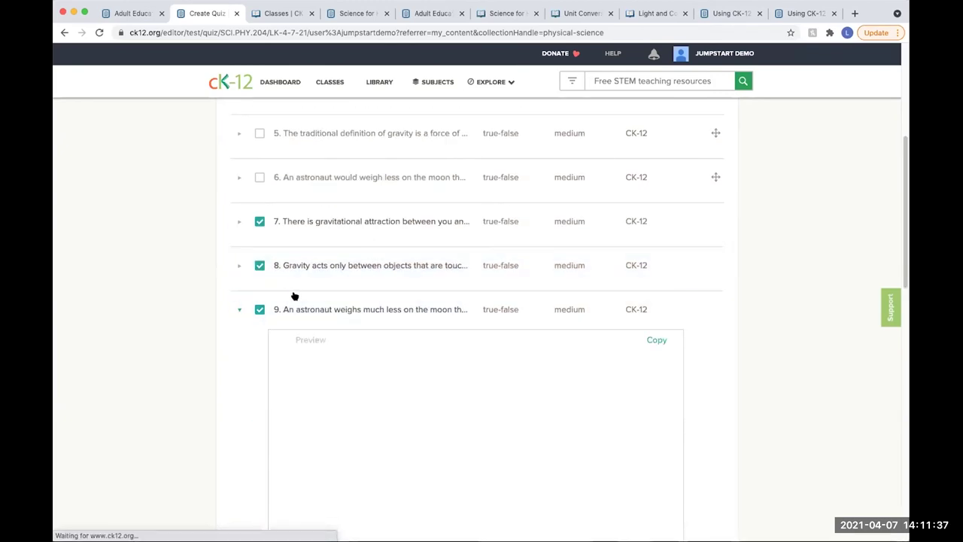
pyautogui.scroll(-3, 293, 296)
pyautogui.scroll(-6, 294, 296)
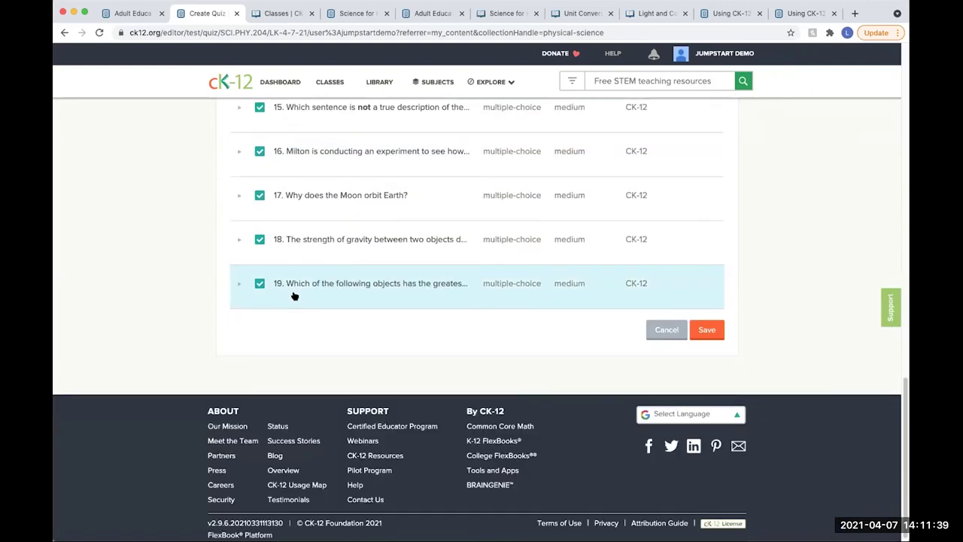
pyautogui.scroll(10, 293, 295)
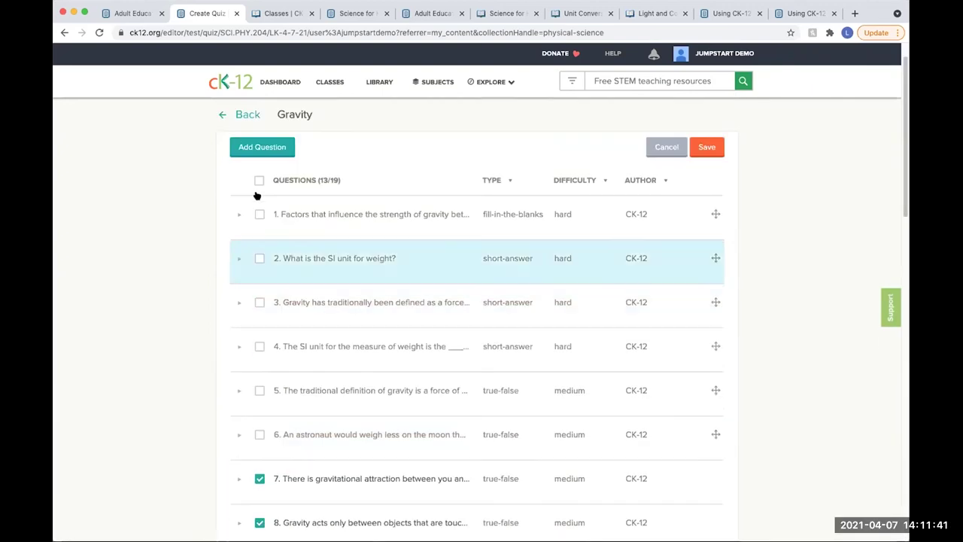
pyautogui.click(706, 147)
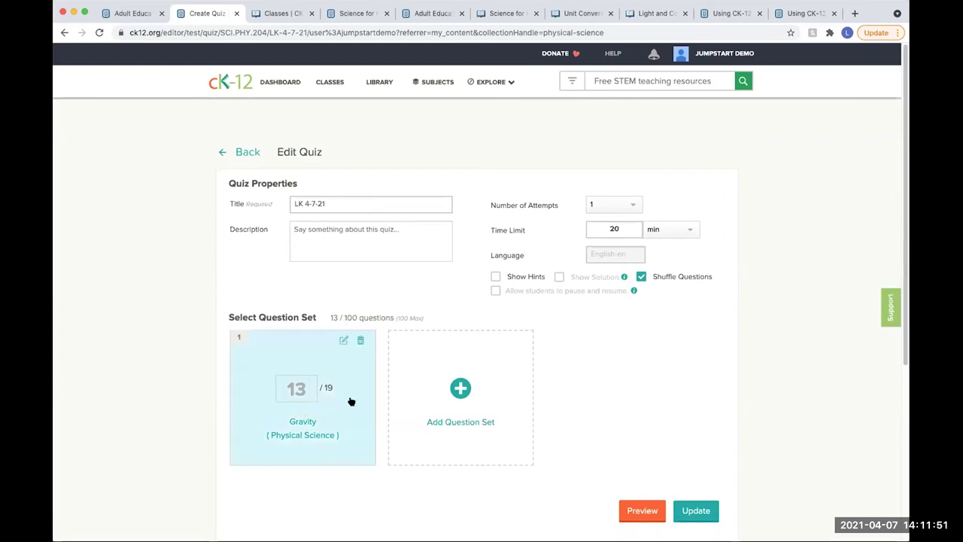
# - Add the Chemical Bonds question set to the quiz from Science, Earth Science, Planet Earth, Matter
pyautogui.click(460, 391)
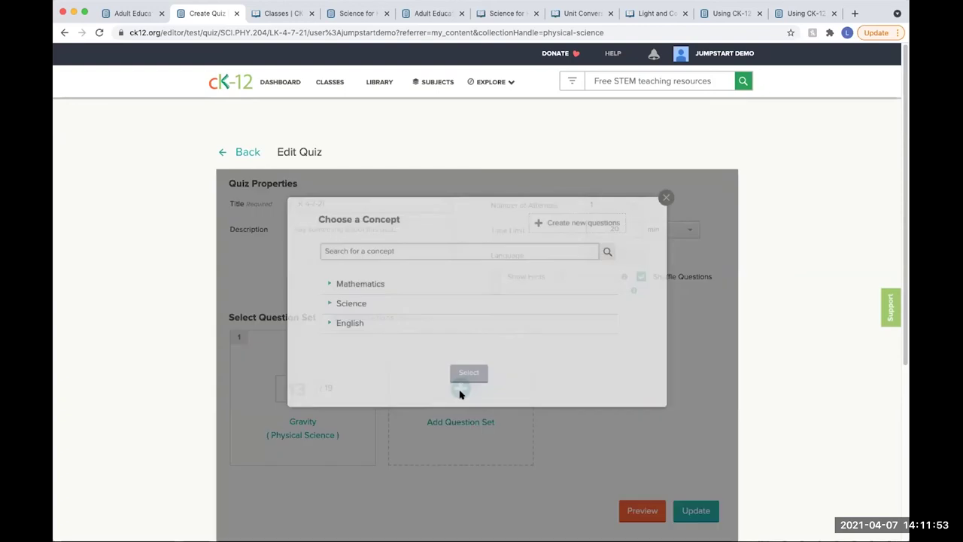
pyautogui.click(330, 303)
pyautogui.click(334, 325)
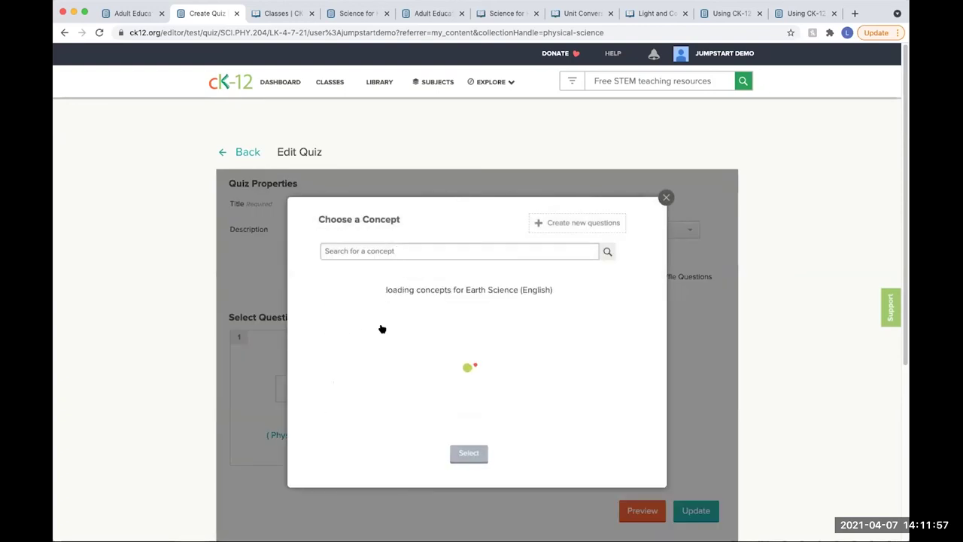
pyautogui.click(359, 362)
pyautogui.click(380, 382)
pyautogui.scroll(-1, 395, 372)
pyautogui.scroll(-1, 395, 373)
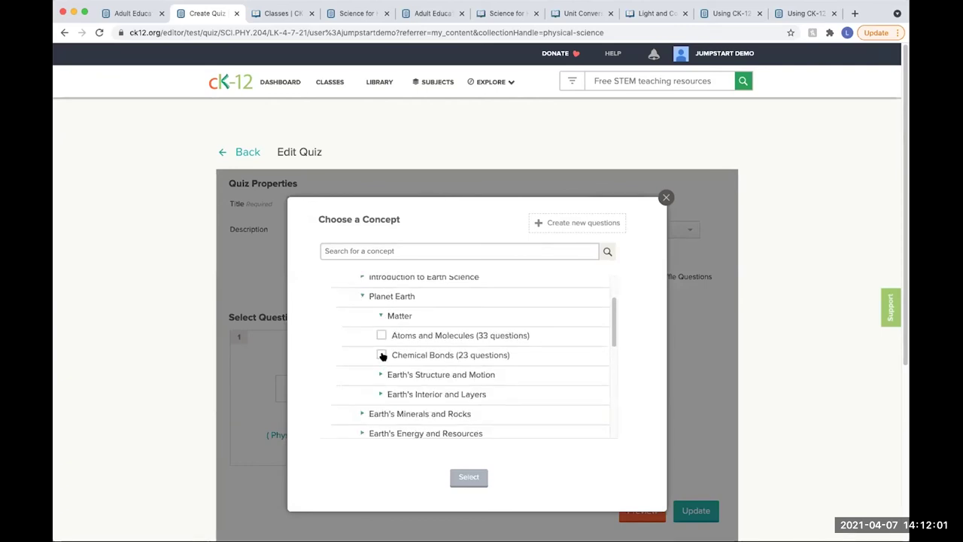
pyautogui.click(382, 355)
pyautogui.click(477, 480)
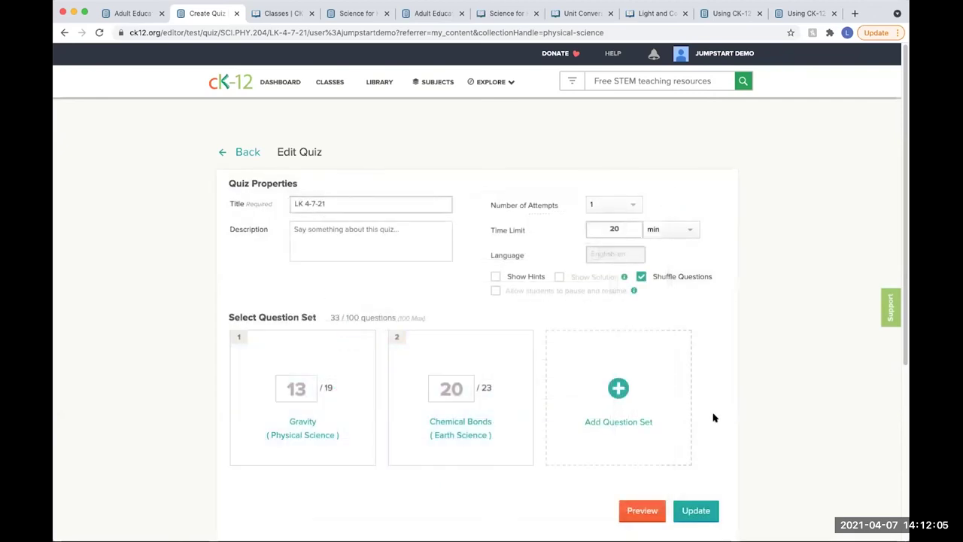
# - Update the quiz with both question sets and return to the library
pyautogui.scroll(-2, 714, 391)
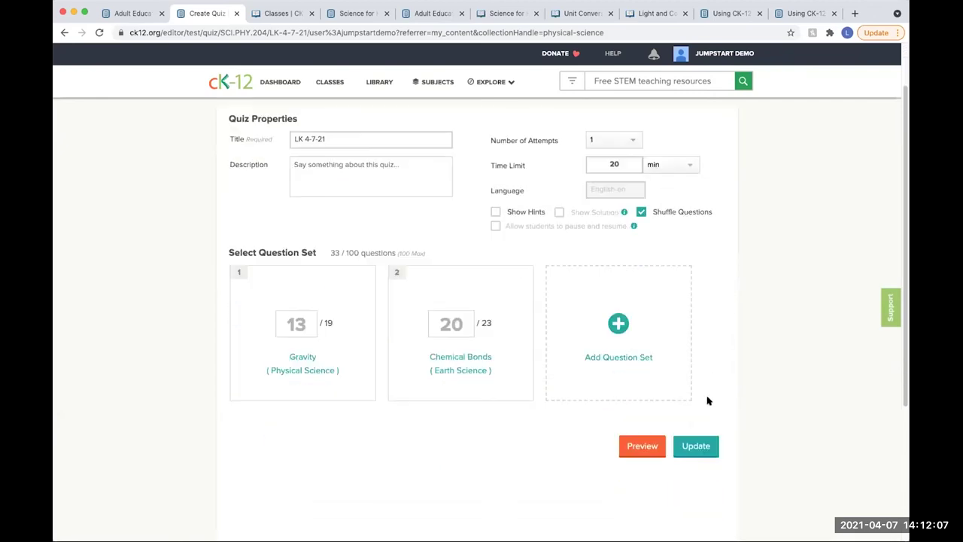
pyautogui.click(687, 450)
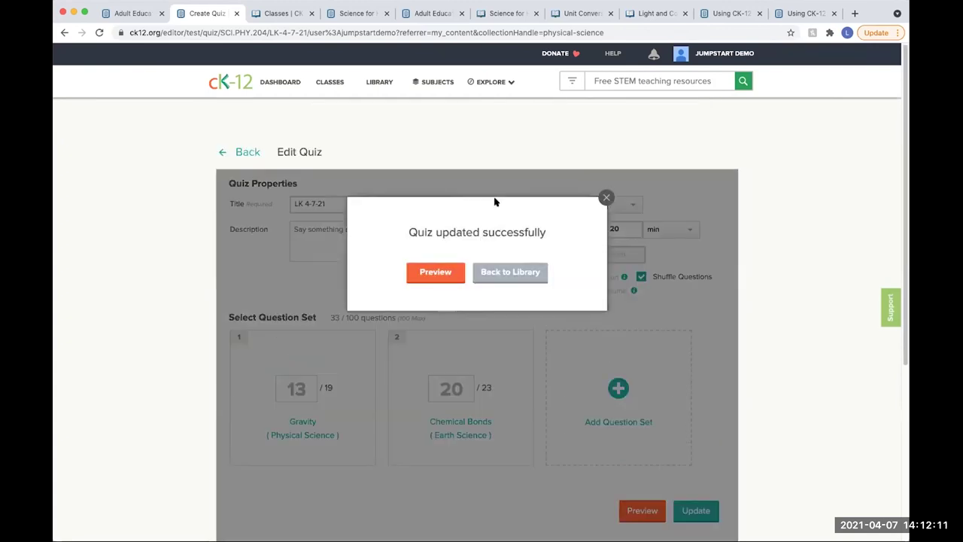
pyautogui.click(514, 274)
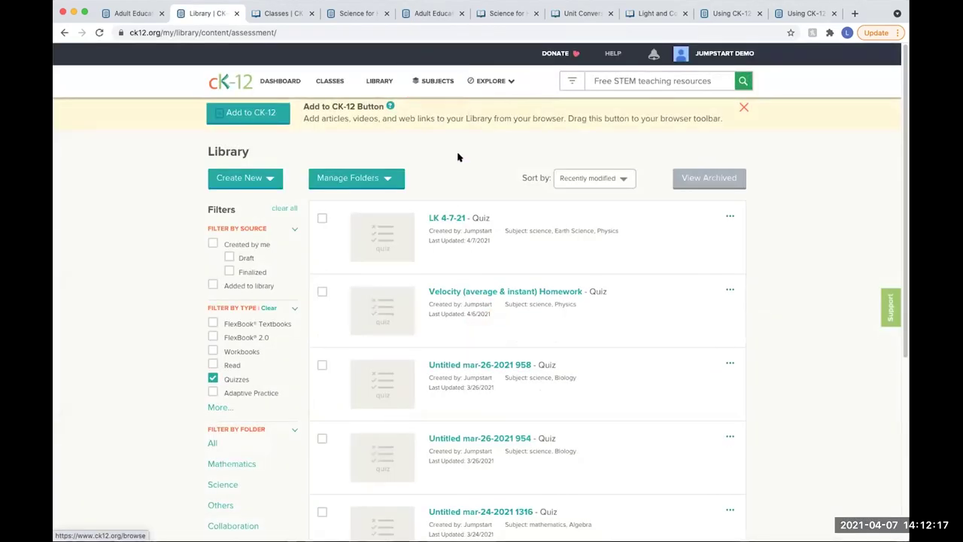
# - Open the LK 4-7-21 quiz and view the platform choices for assigning it to a class
pyautogui.click(441, 220)
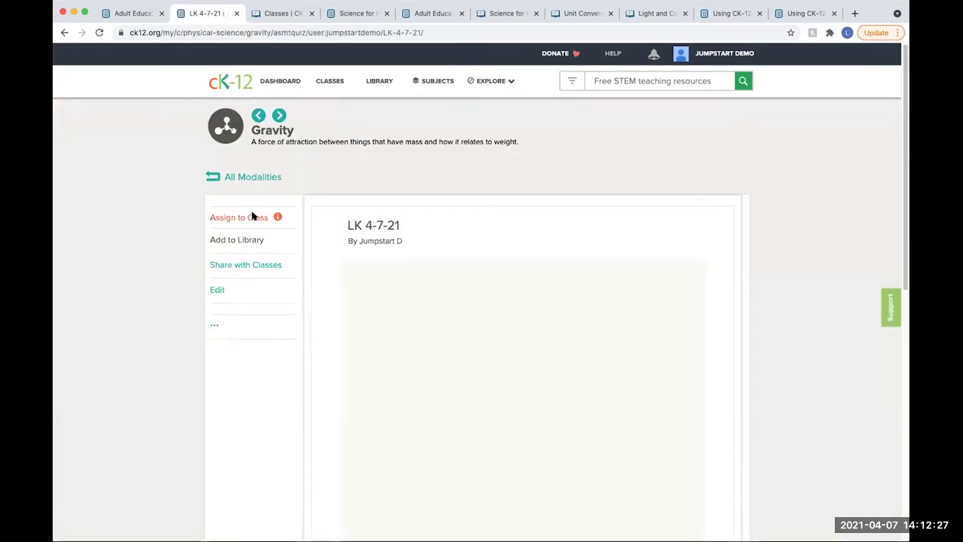
pyautogui.click(253, 220)
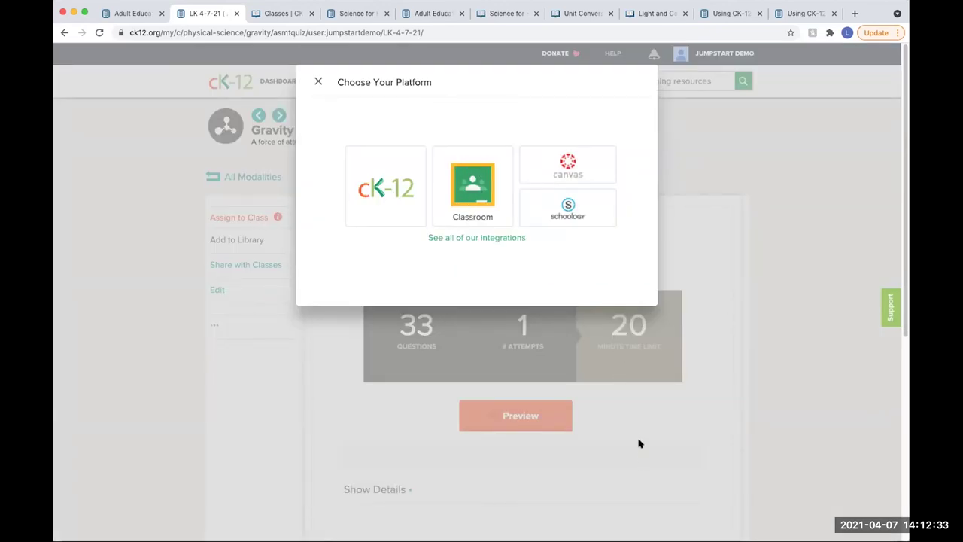
pyautogui.click(318, 82)
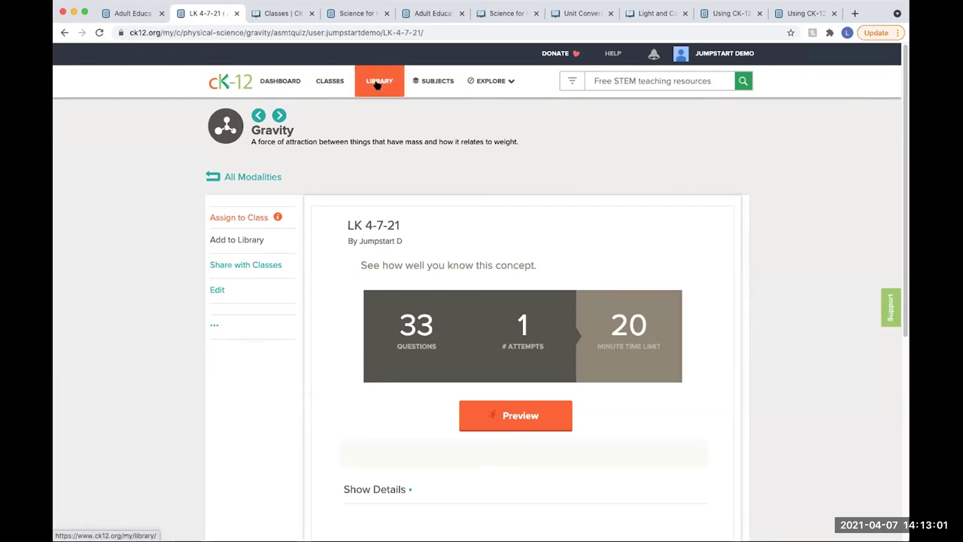
# - Browse the subjects, open the Grade 6 math FlexBook and go to lesson 3.2 Dividing into Groups
pyautogui.moveTo(473, 82)
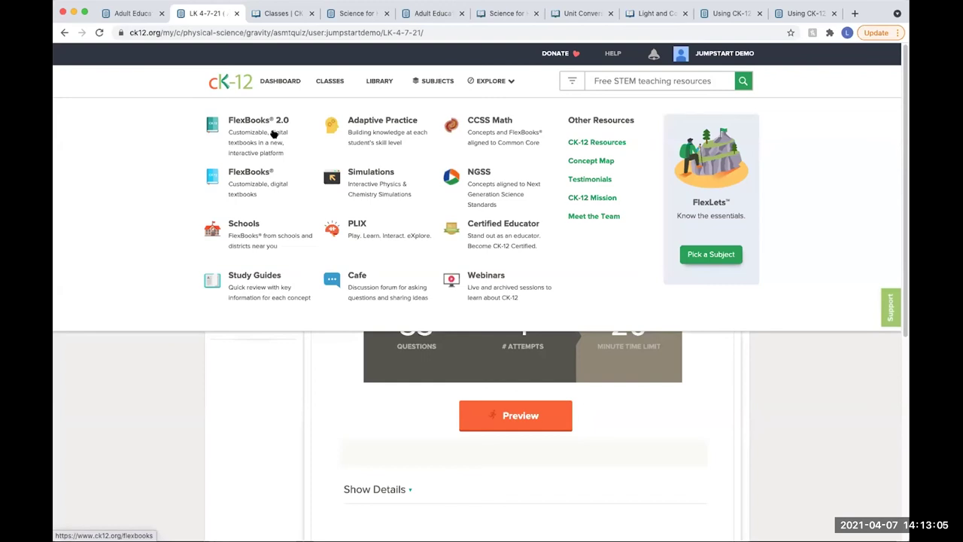
pyautogui.click(440, 83)
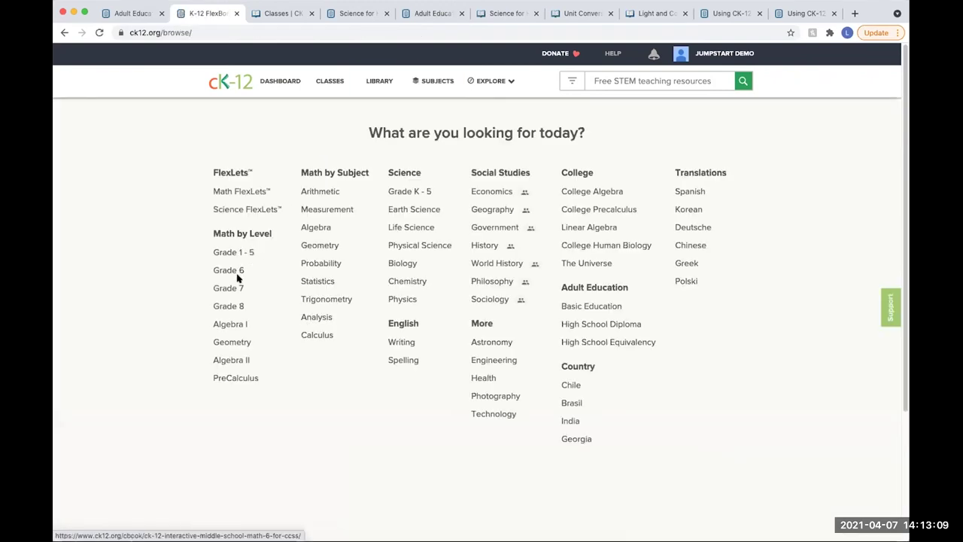
pyautogui.click(228, 270)
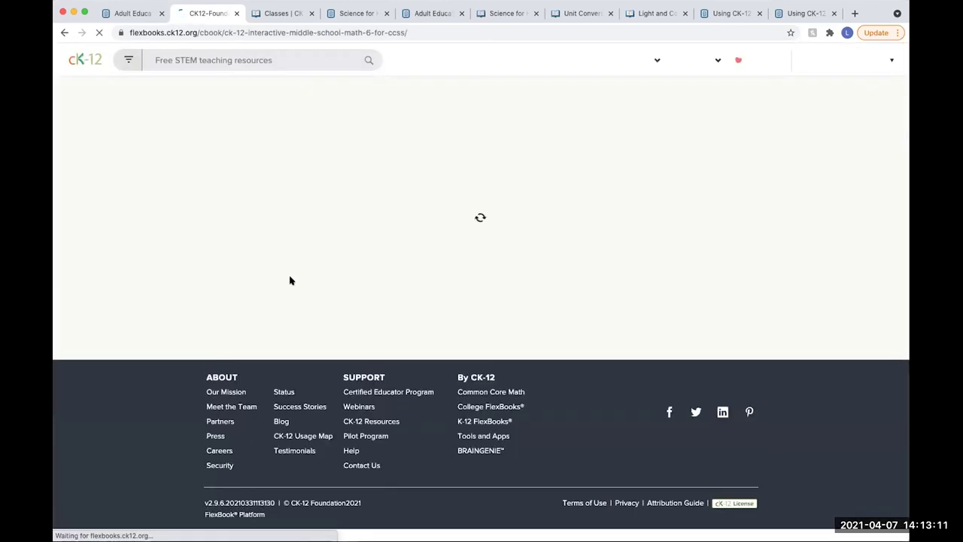
pyautogui.scroll(-5, 316, 278)
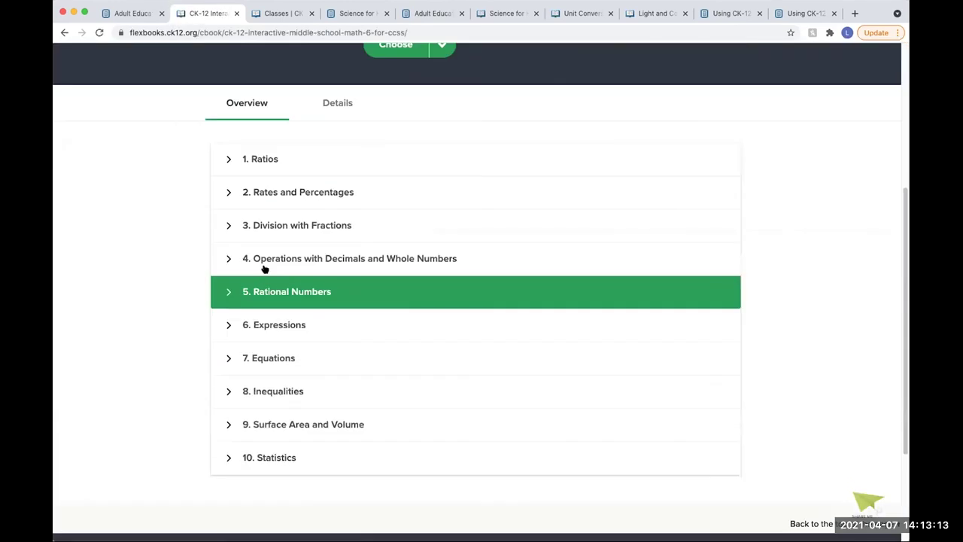
pyautogui.click(228, 226)
pyautogui.click(304, 287)
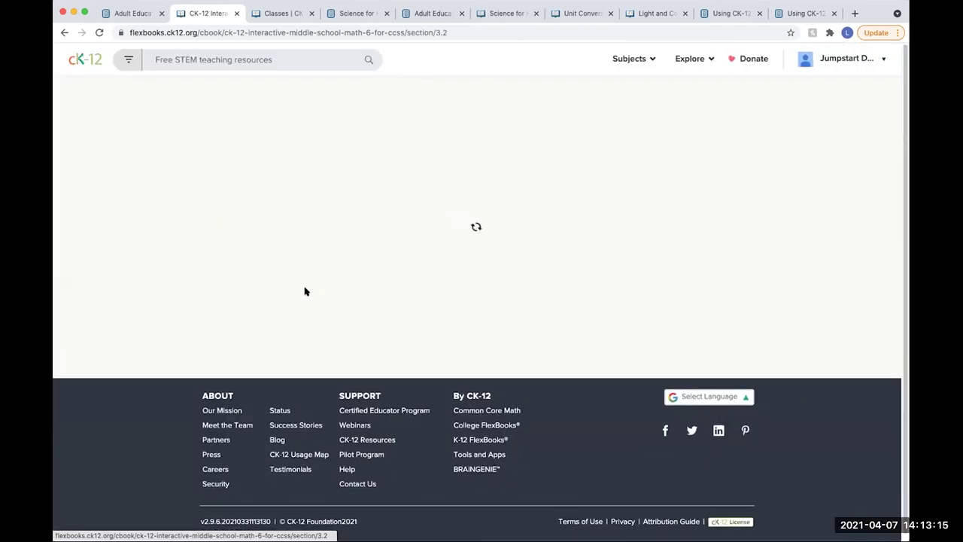
pyautogui.click(465, 257)
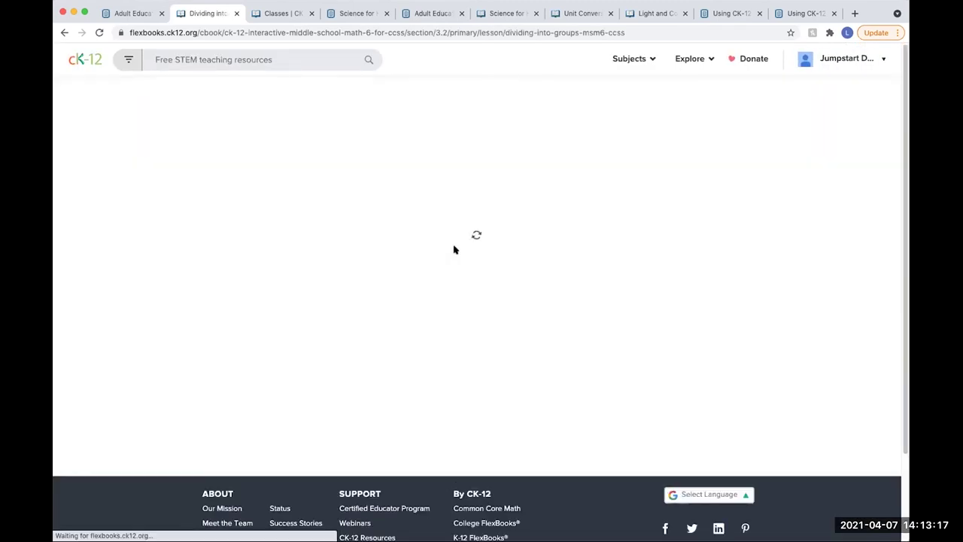
# - Examine the lesson's chocolate bar interactive and its questions
pyautogui.scroll(-10, 394, 263)
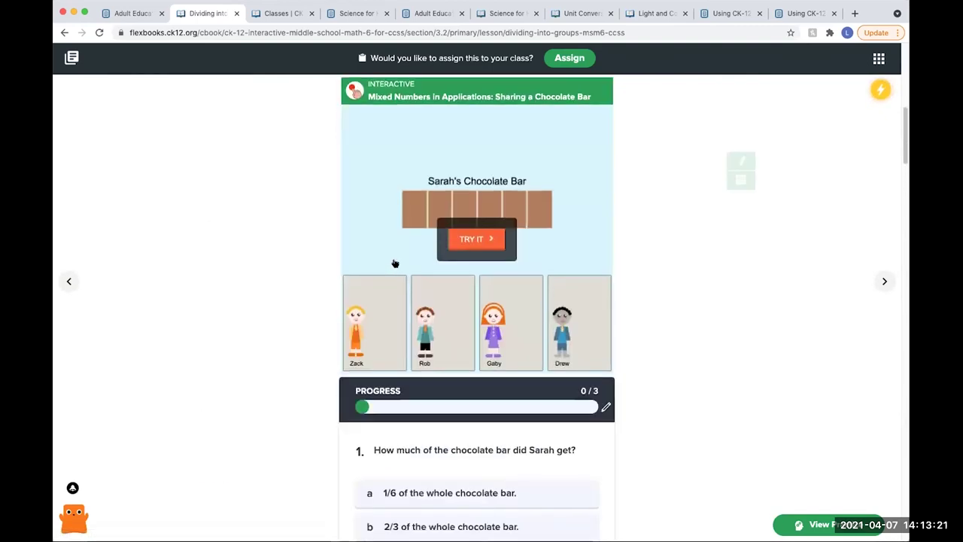
pyautogui.scroll(5, 394, 262)
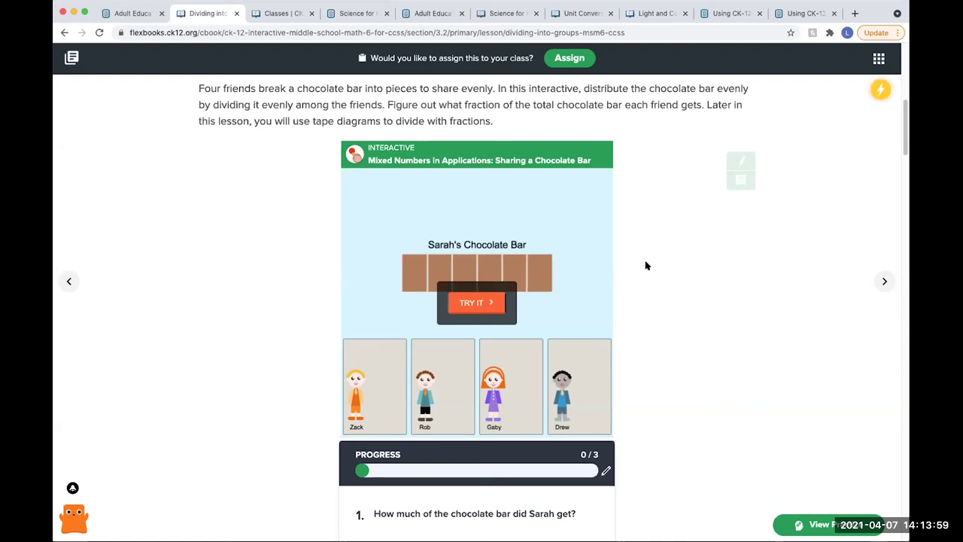
pyautogui.scroll(10, 646, 265)
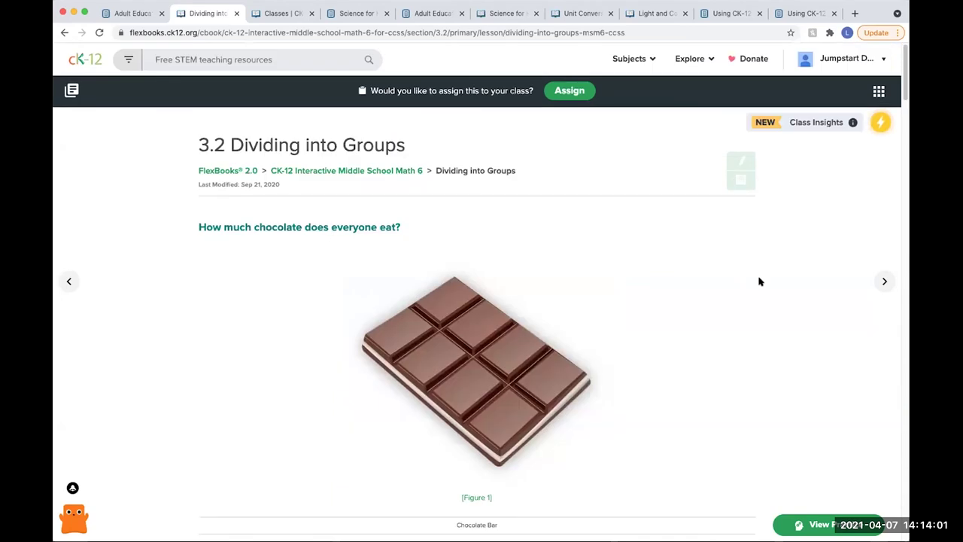
# - Return to the CK-12 home page and look over the Adult Education subjects on offer
pyautogui.click(88, 60)
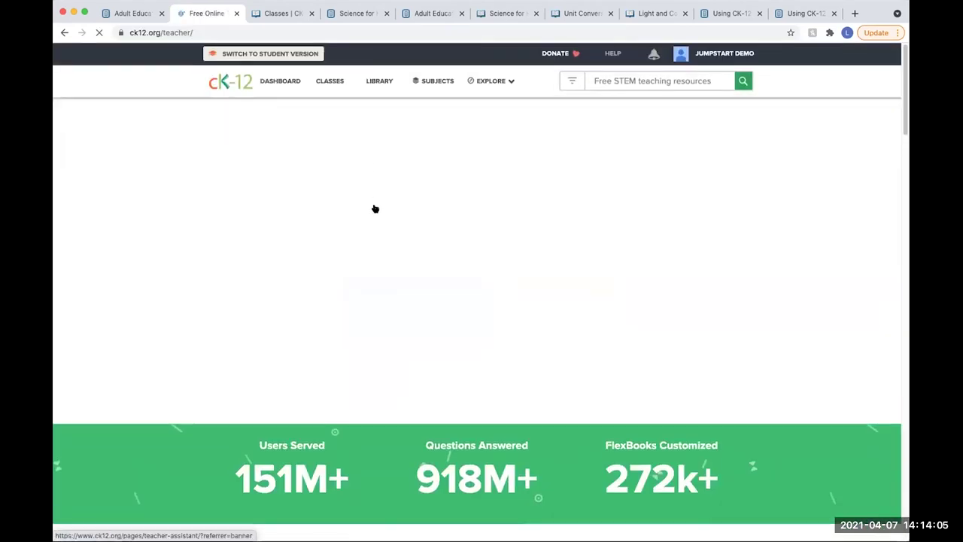
pyautogui.scroll(-5, 402, 238)
pyautogui.scroll(-5, 403, 241)
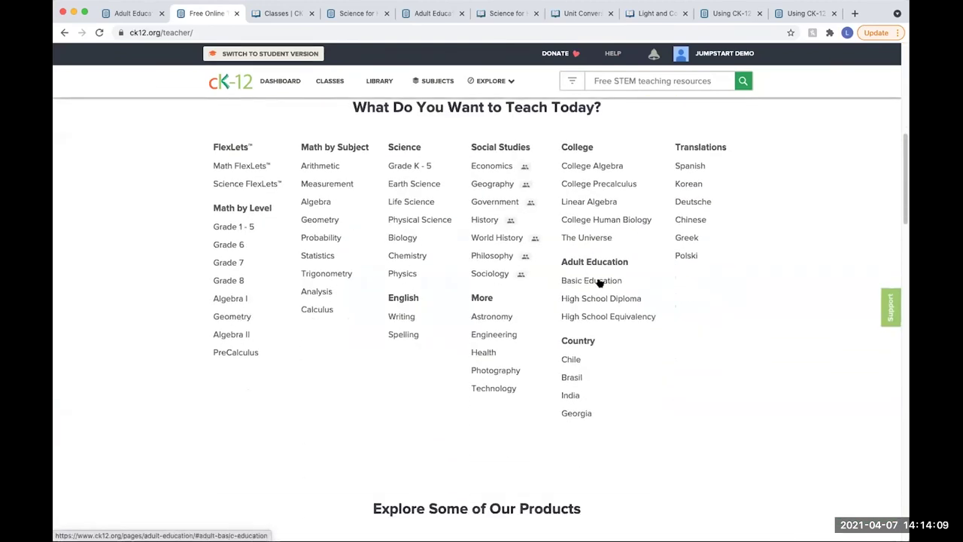